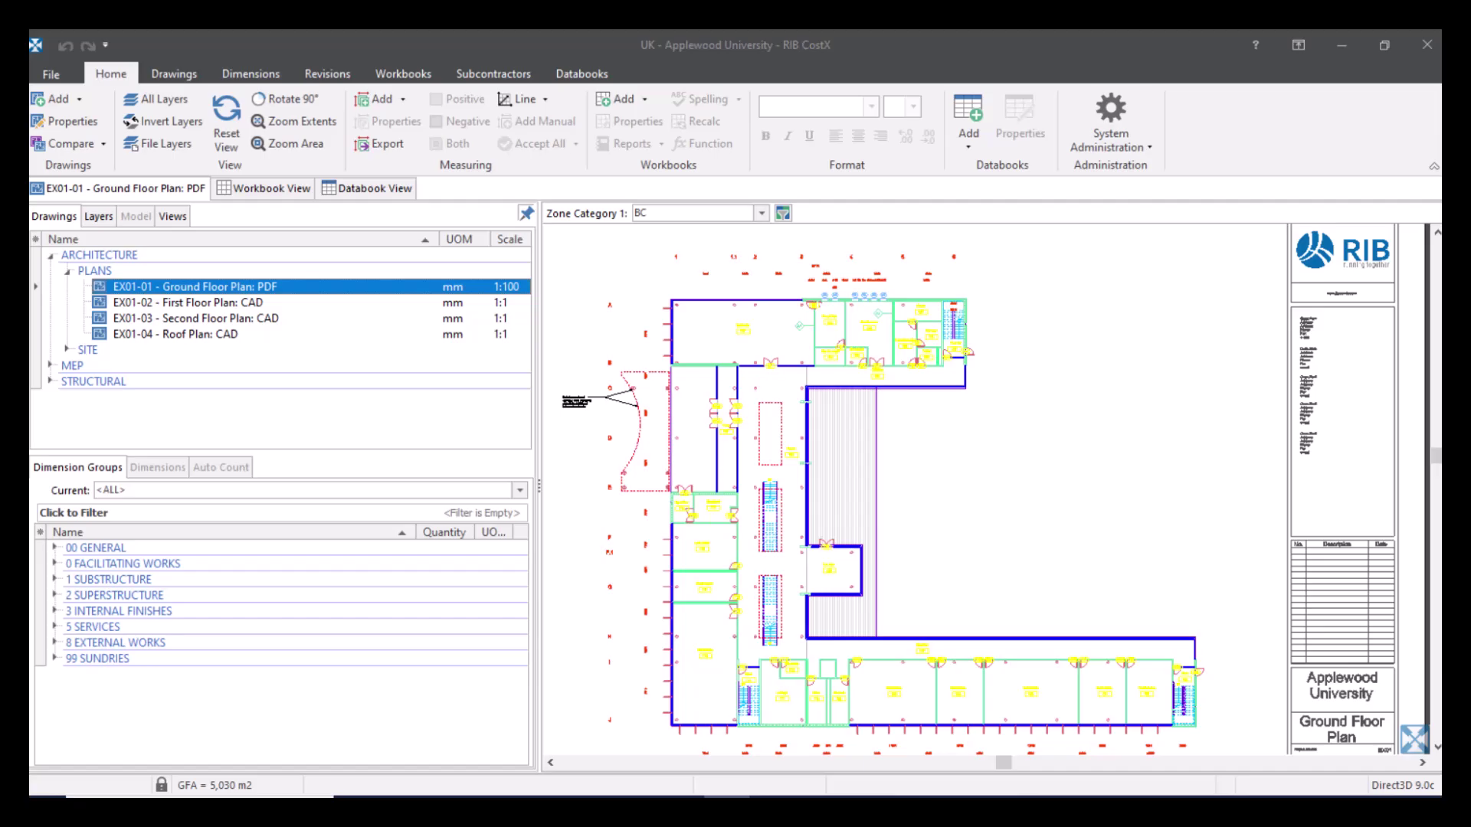
- Go to System Administration's Measurement Standard Variables list
click(53, 72)
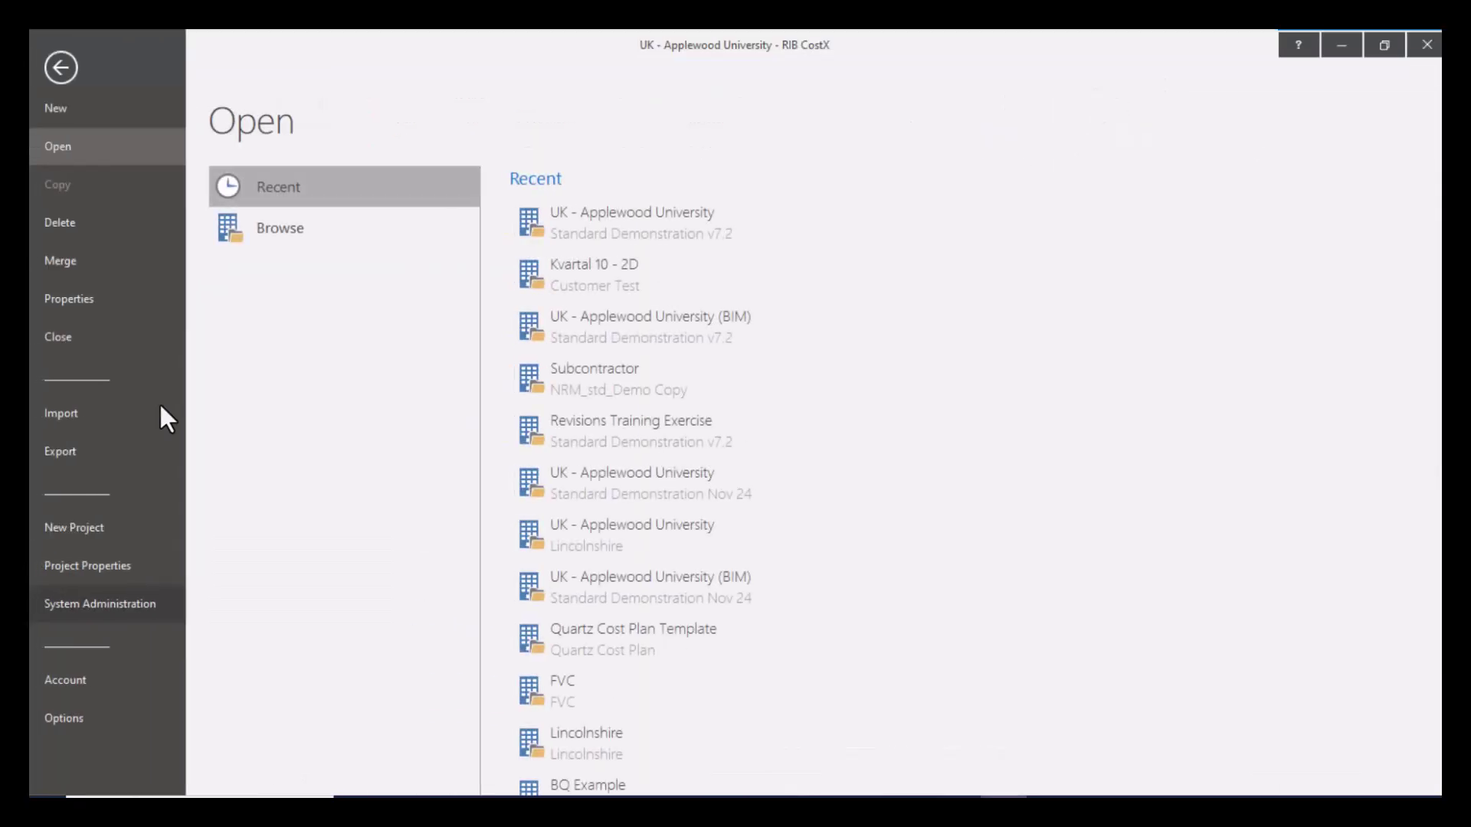
click(105, 605)
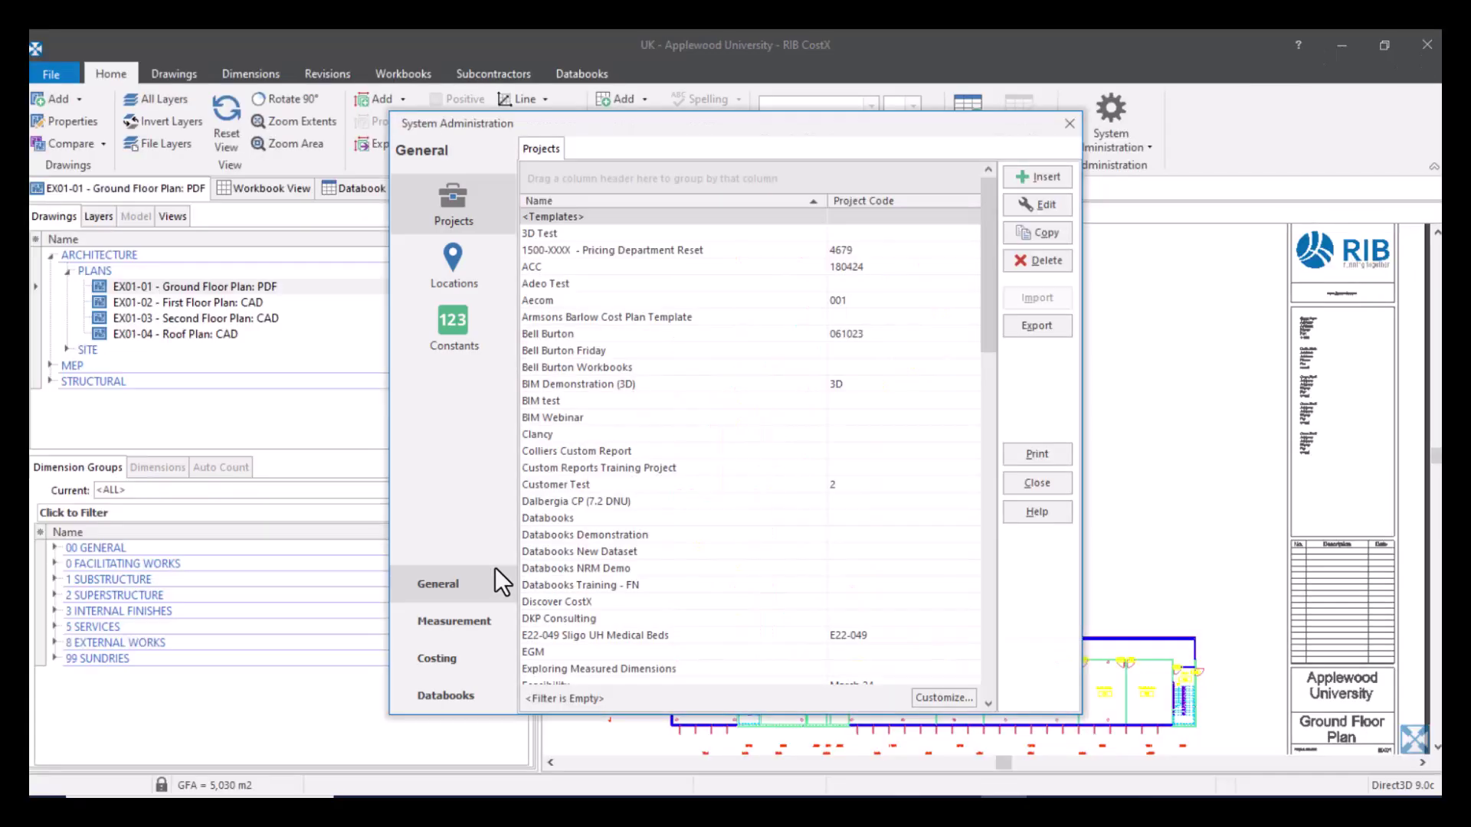
click(471, 619)
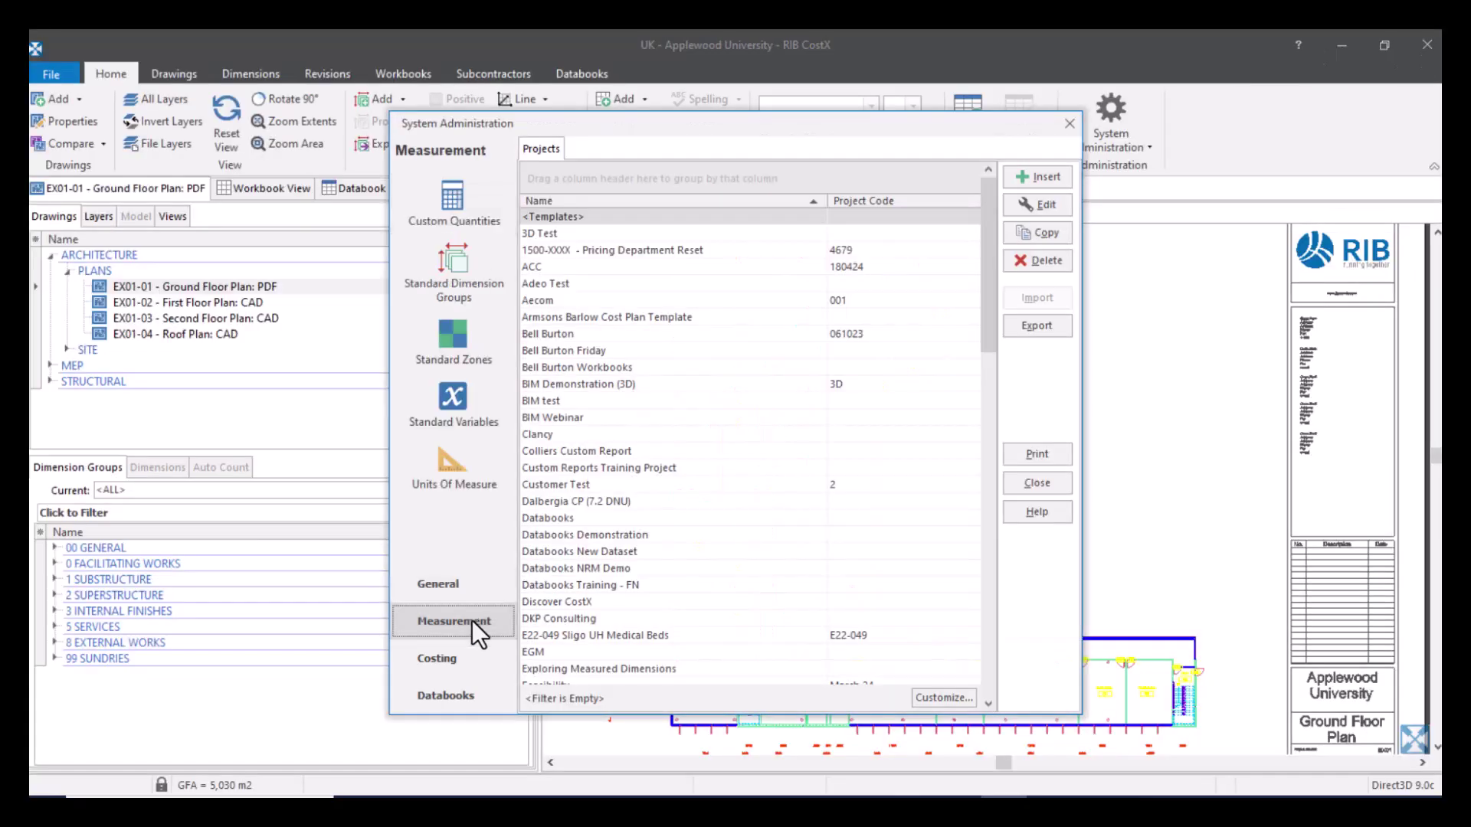
click(489, 410)
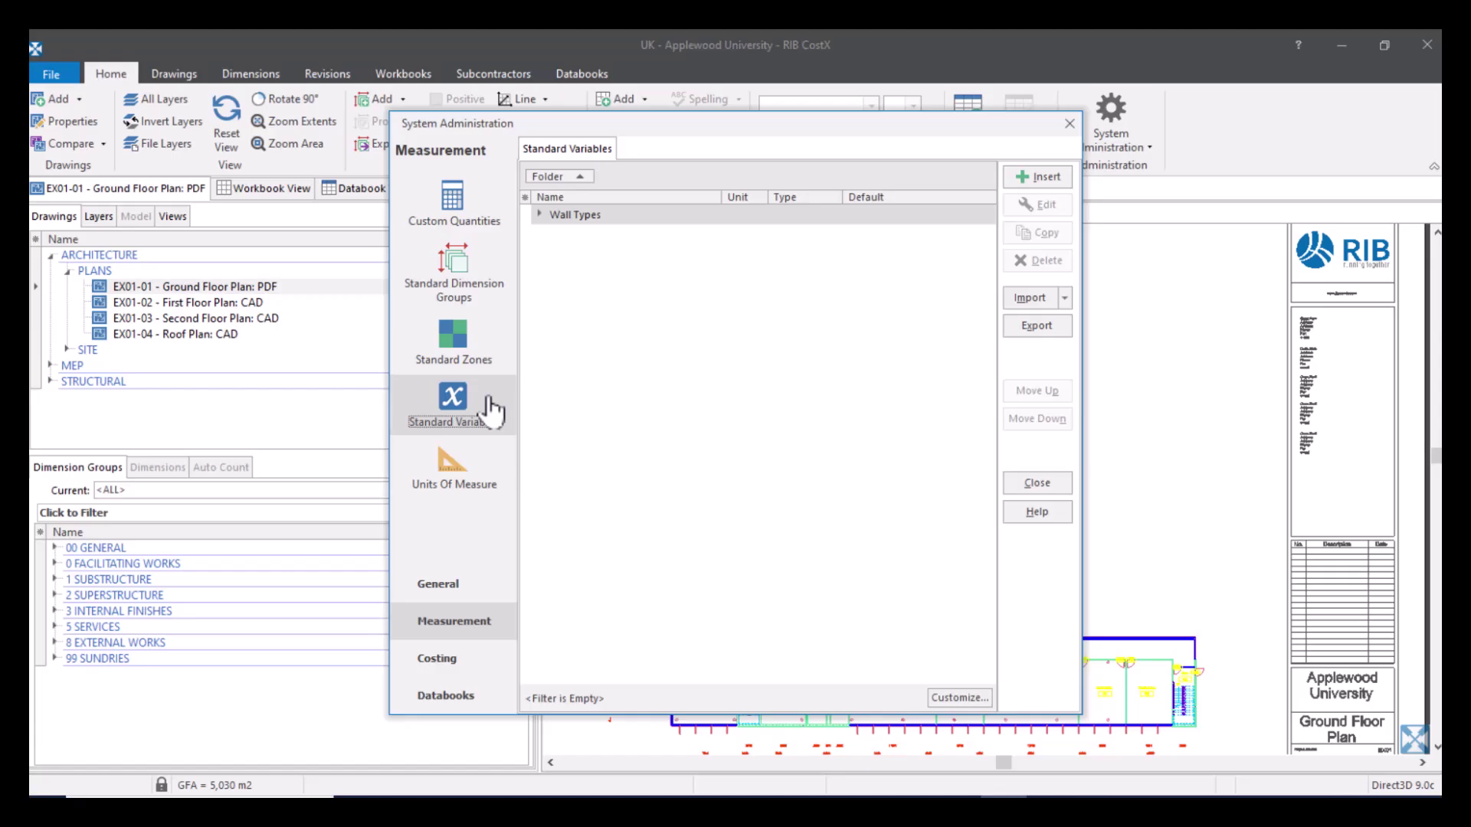
- Inspect the Wall Type A variable in the Wall Types folder without changing it
click(540, 214)
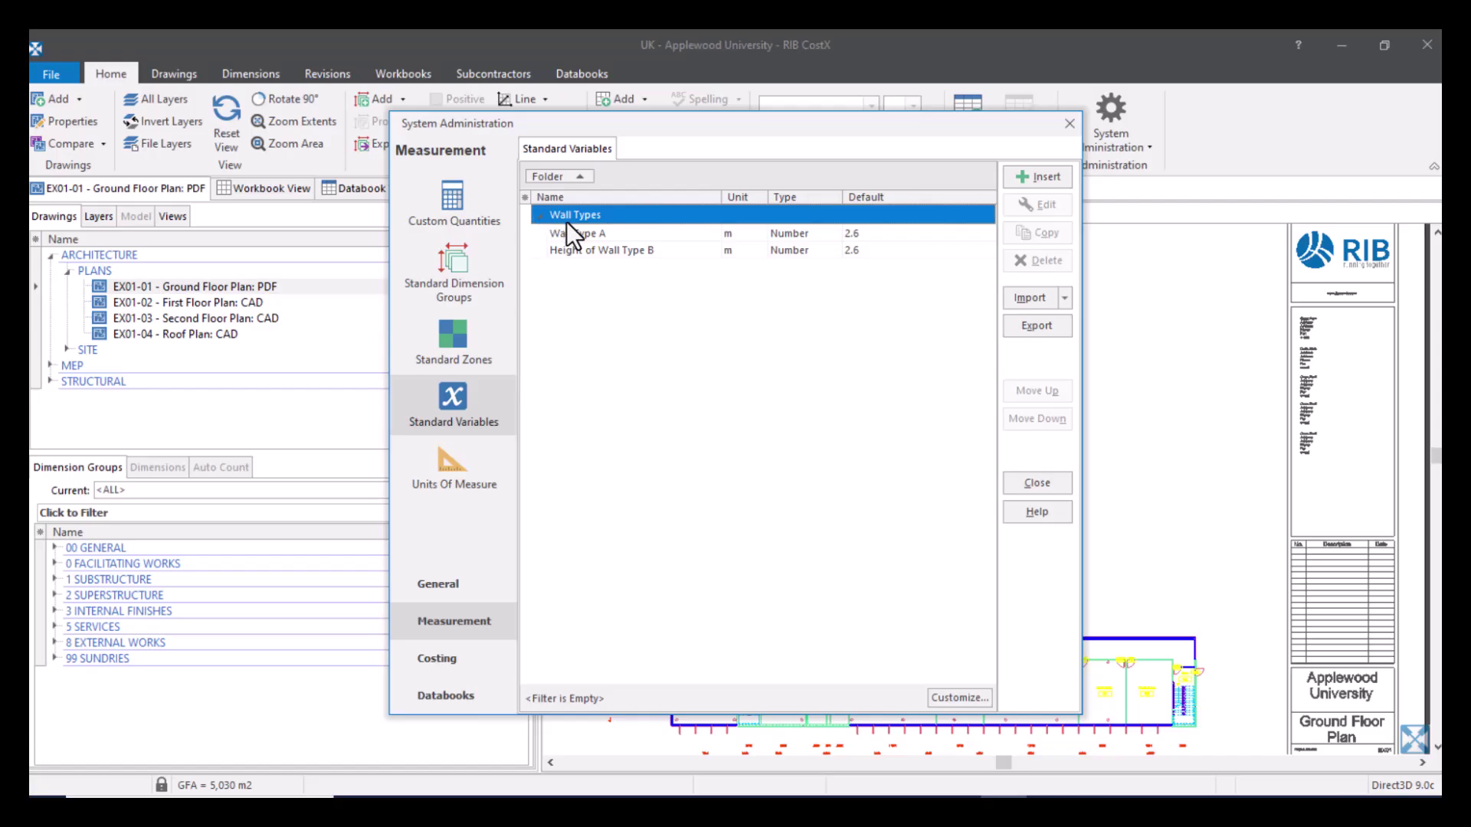
click(587, 235)
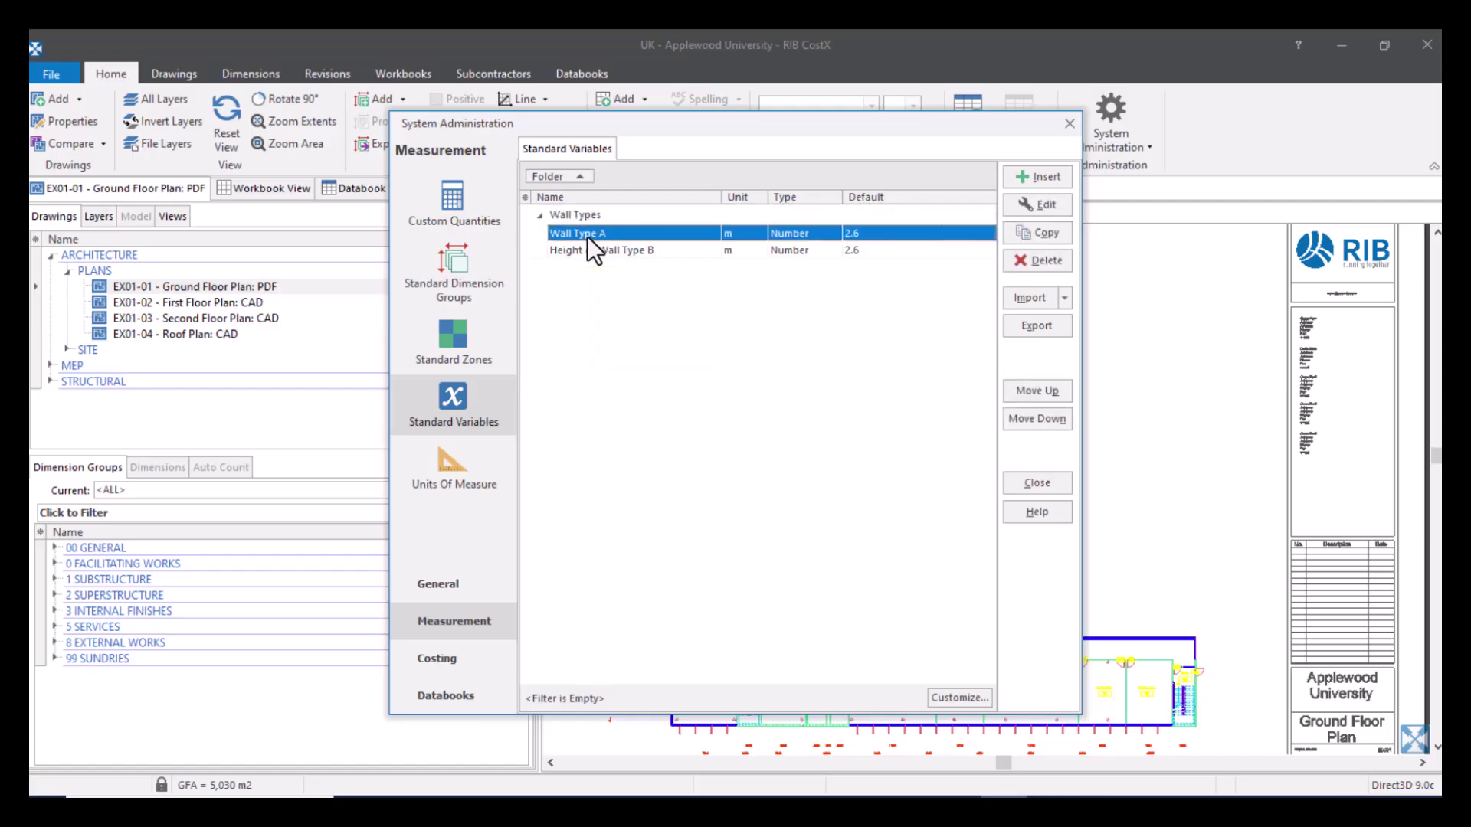
click(1042, 205)
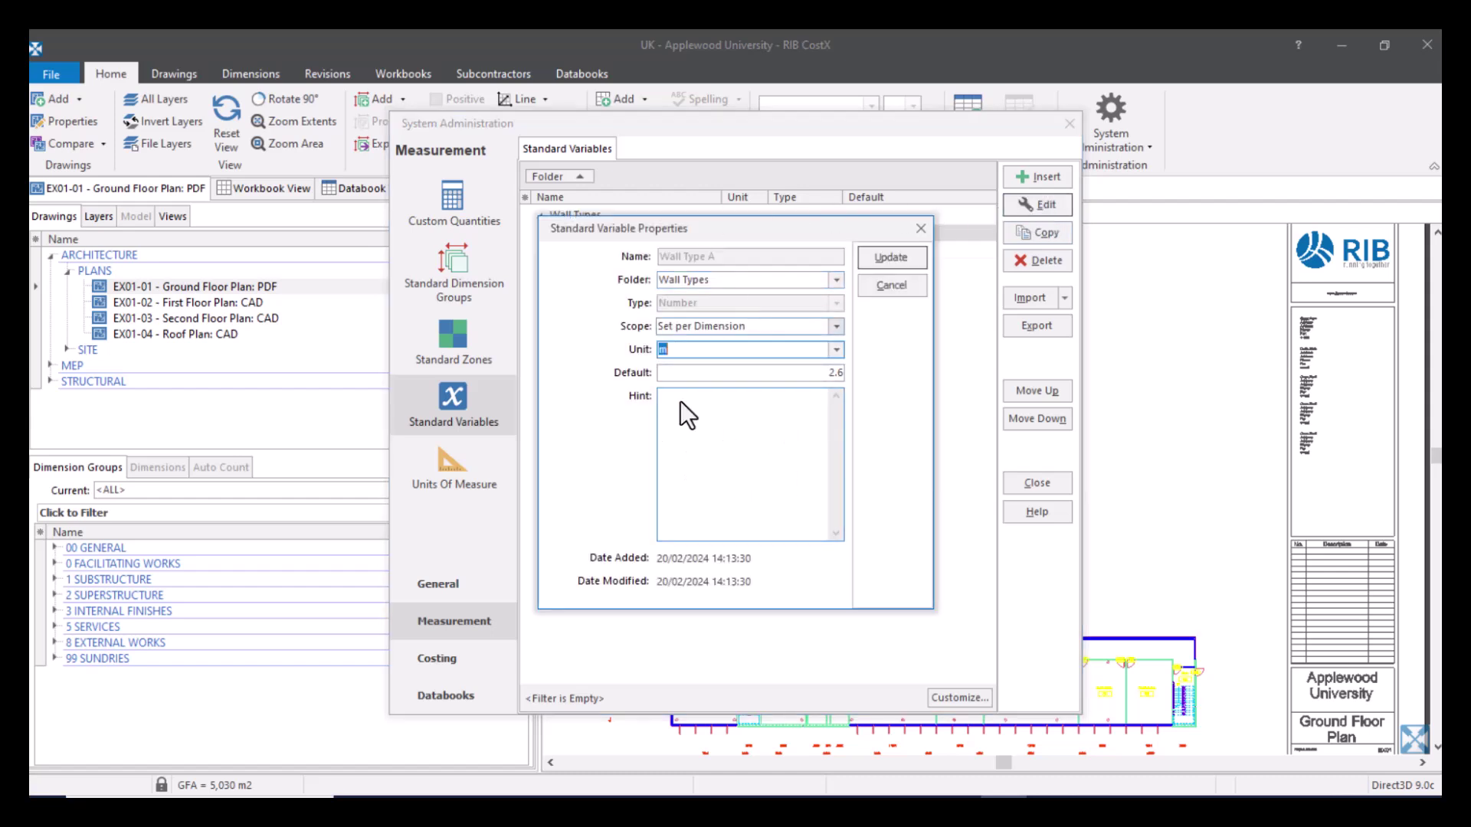
click(891, 284)
click(537, 214)
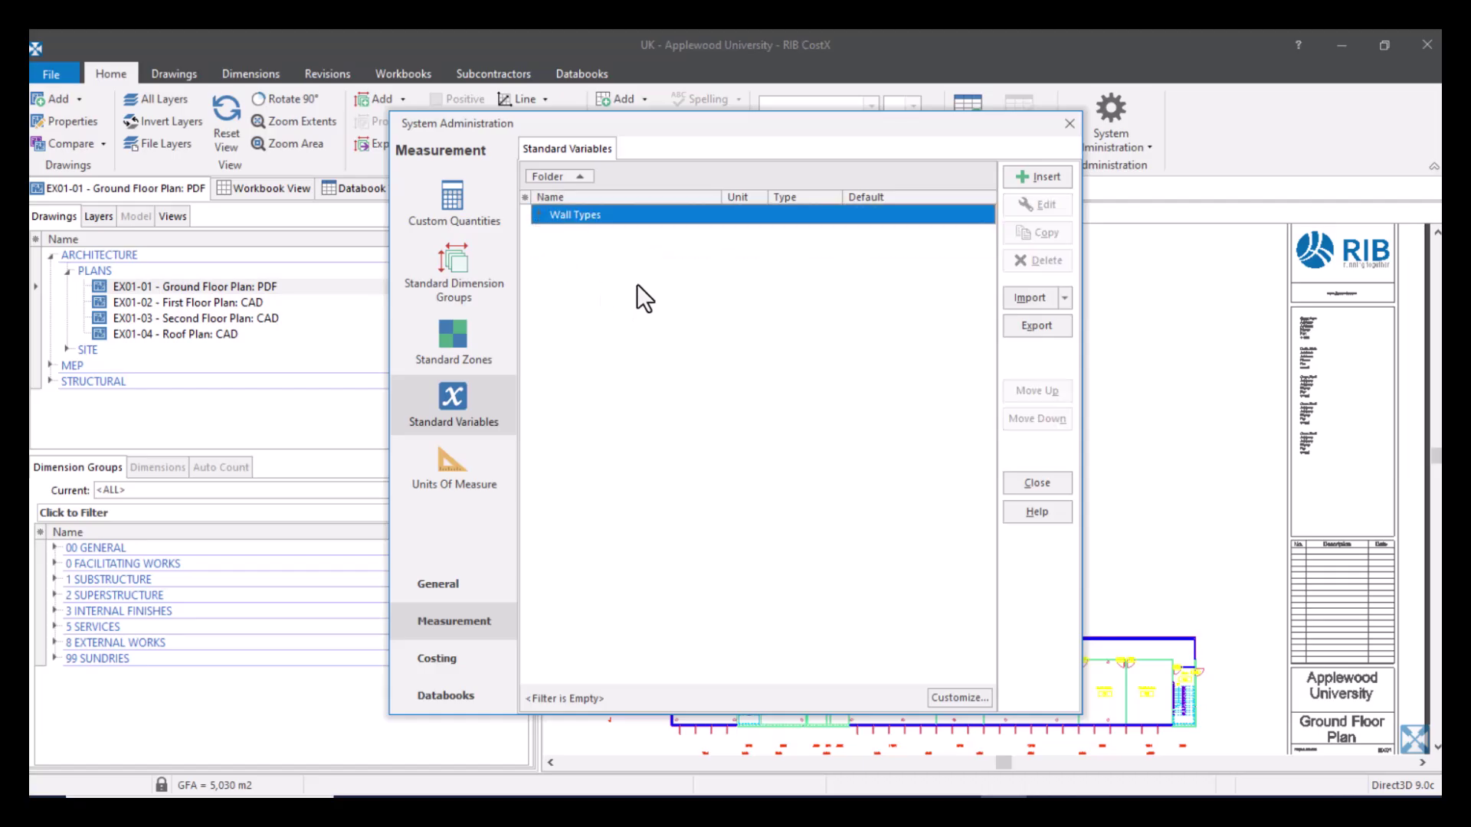
- Name a new standard variable 'Formwork Required?' and file it in a new Substructure folder
click(1043, 177)
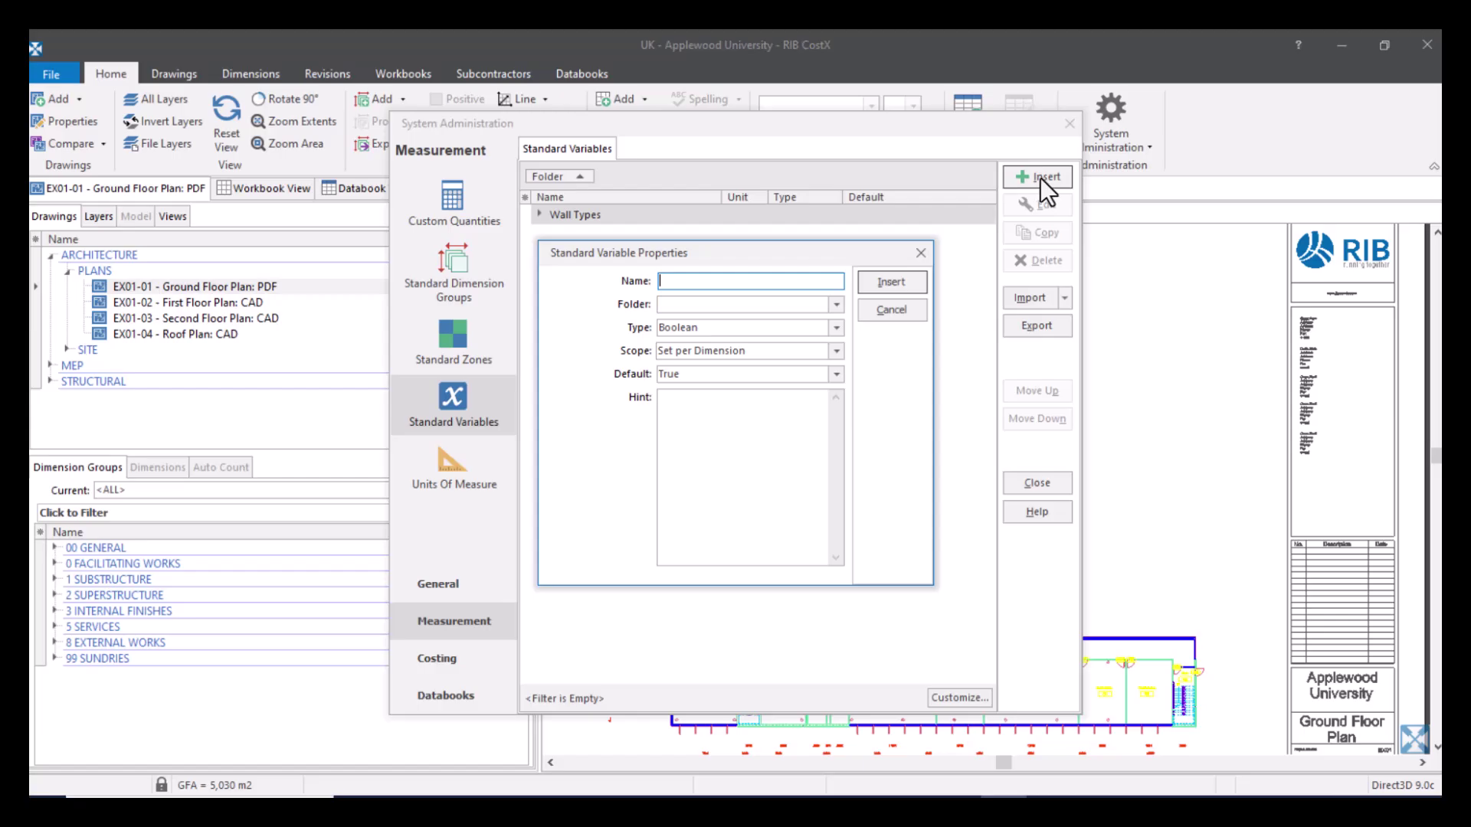
text(Formwork Required?)
click(782, 304)
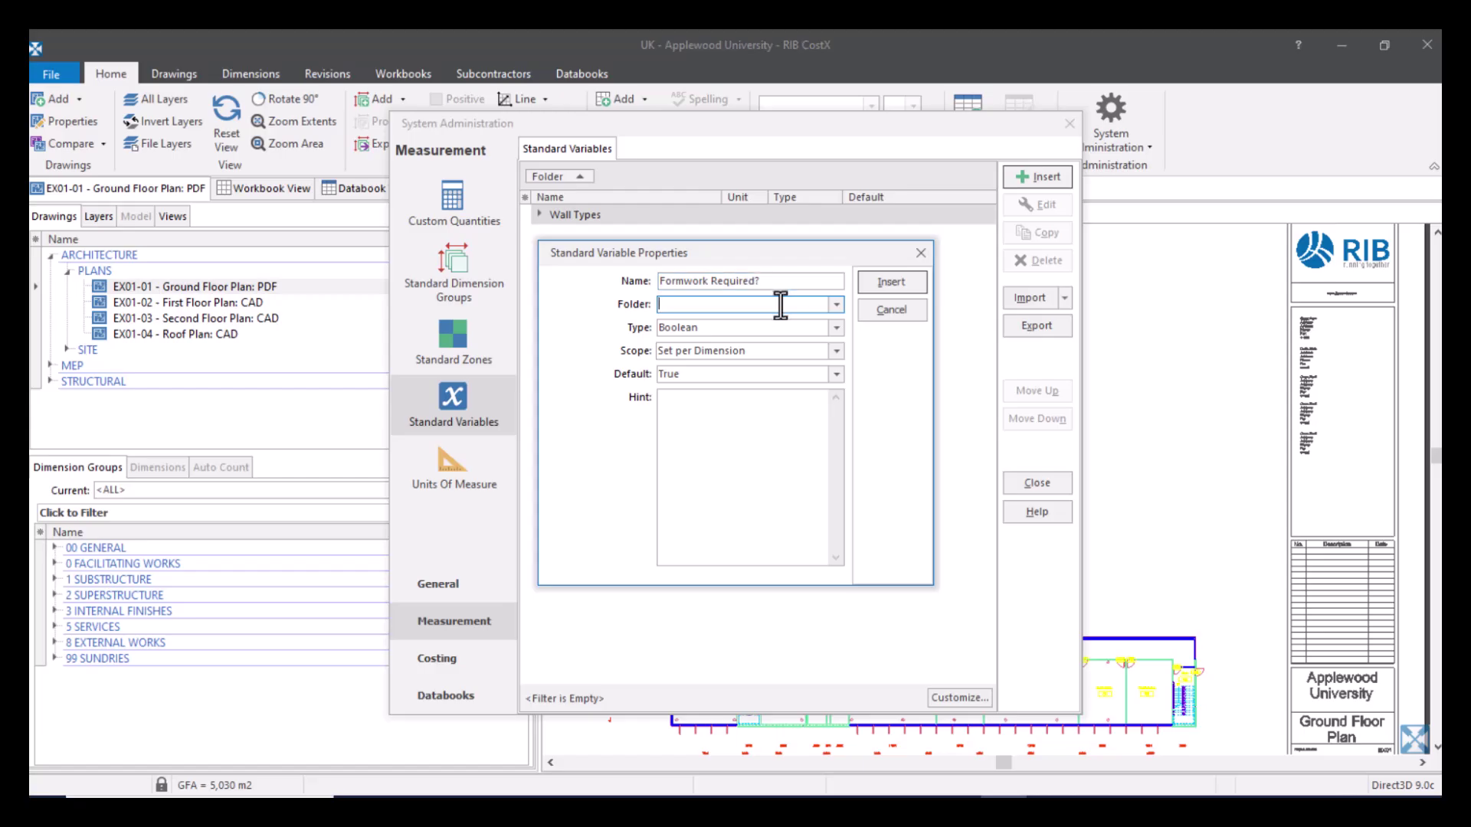
text(Substructure)
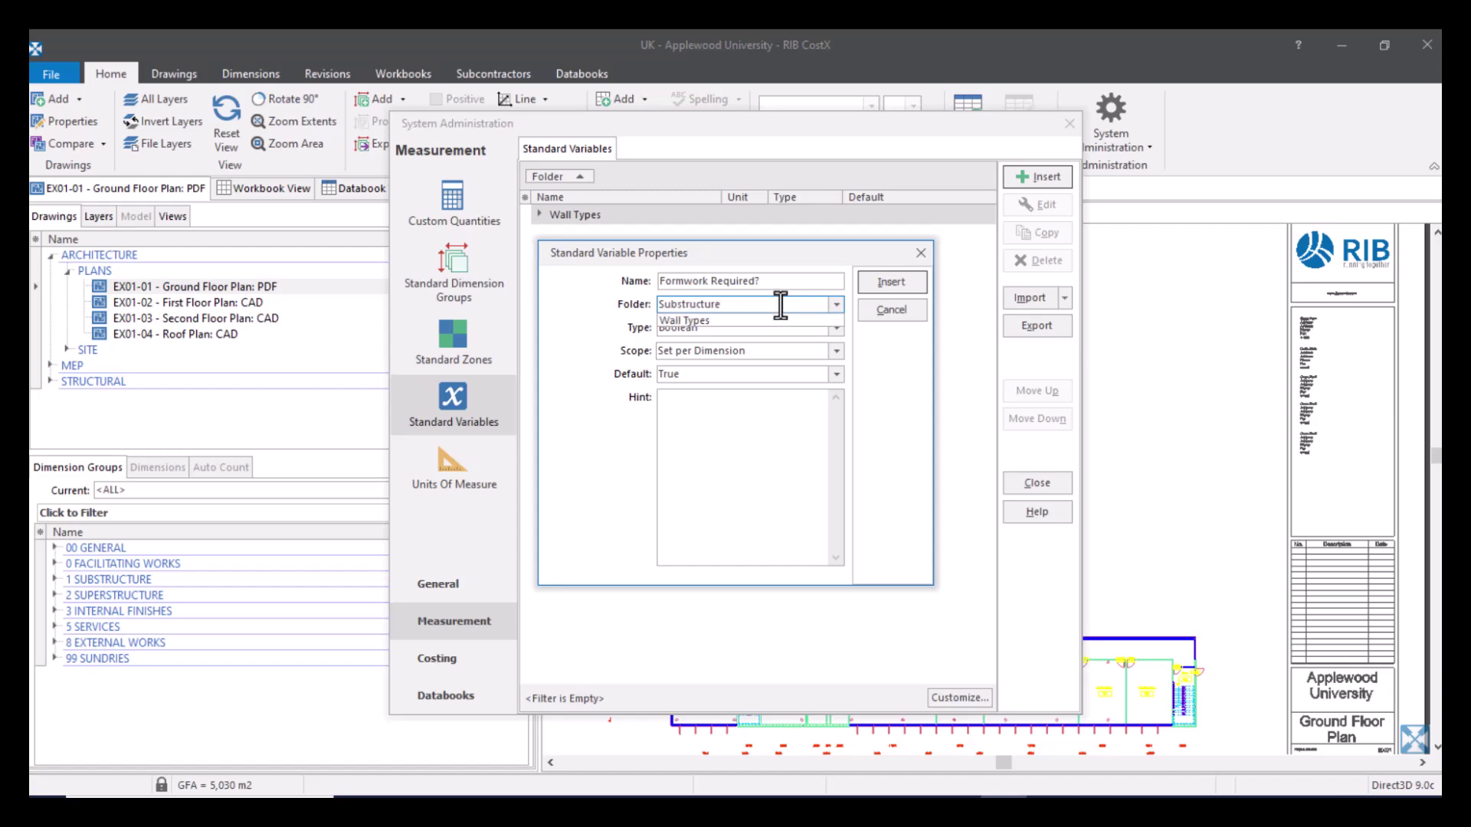
click(896, 354)
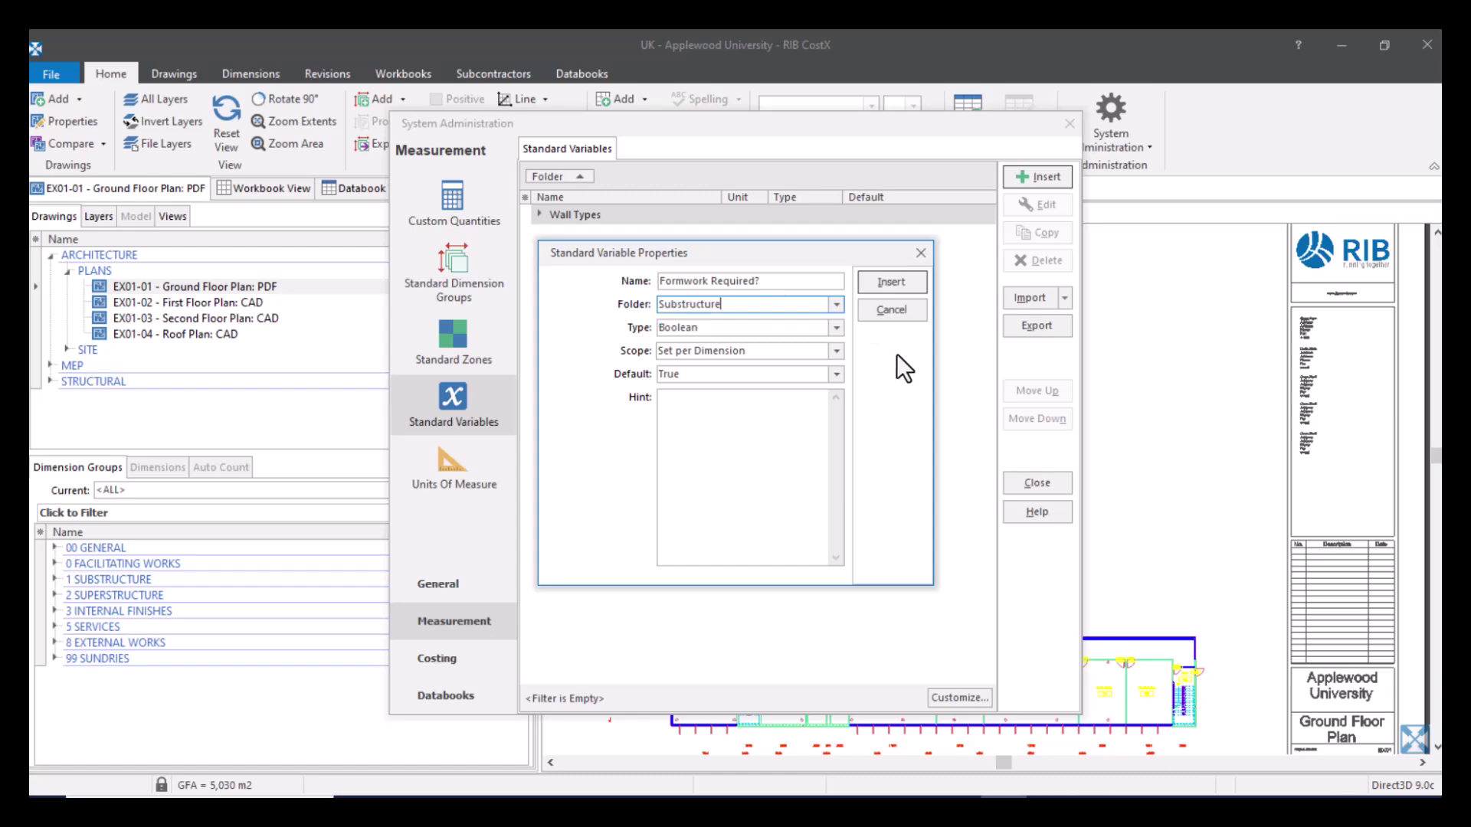
click(836, 328)
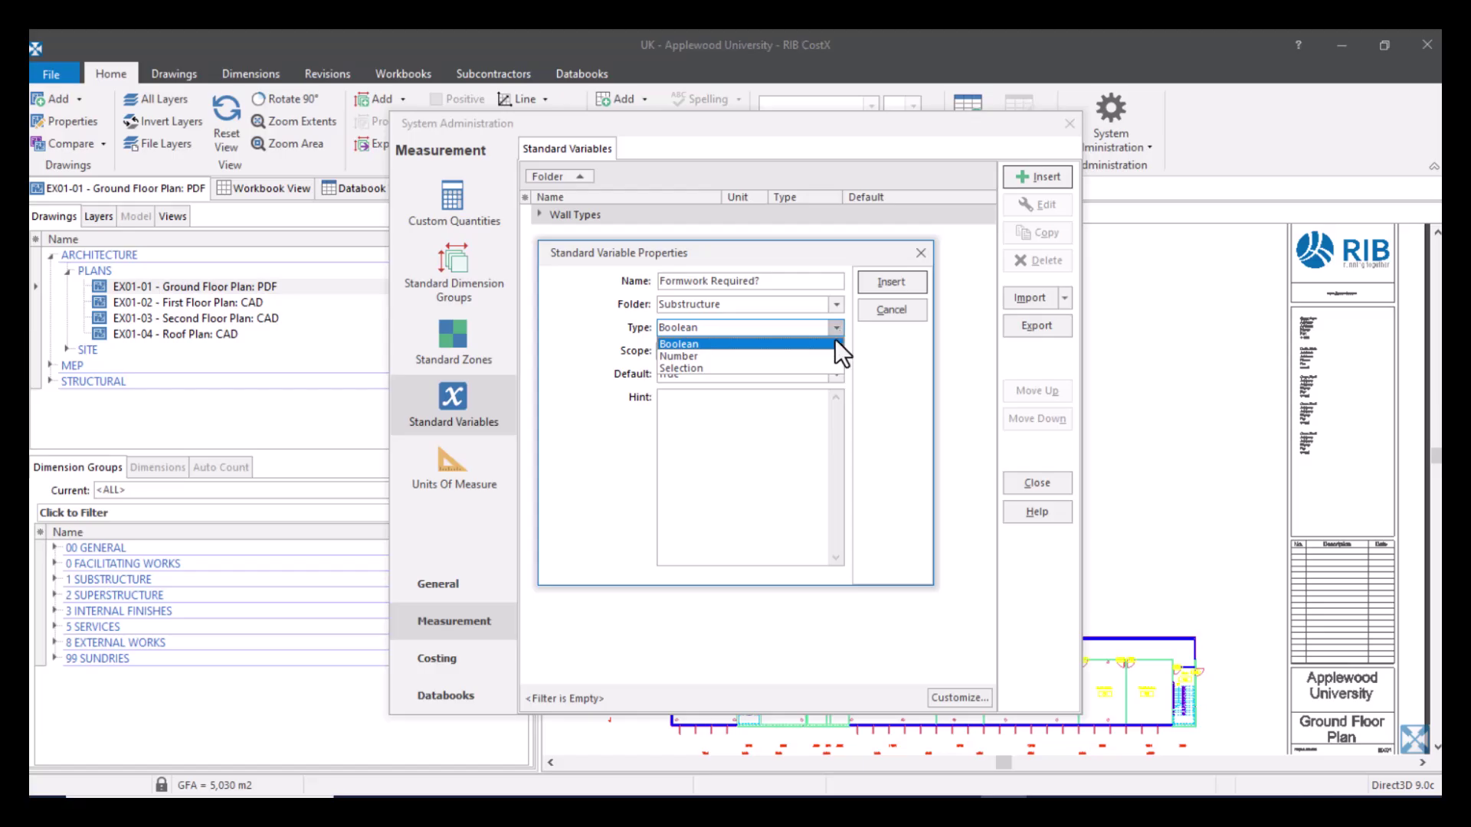
- Compare the Number and Selection types, then settle on Boolean with default True
click(832, 343)
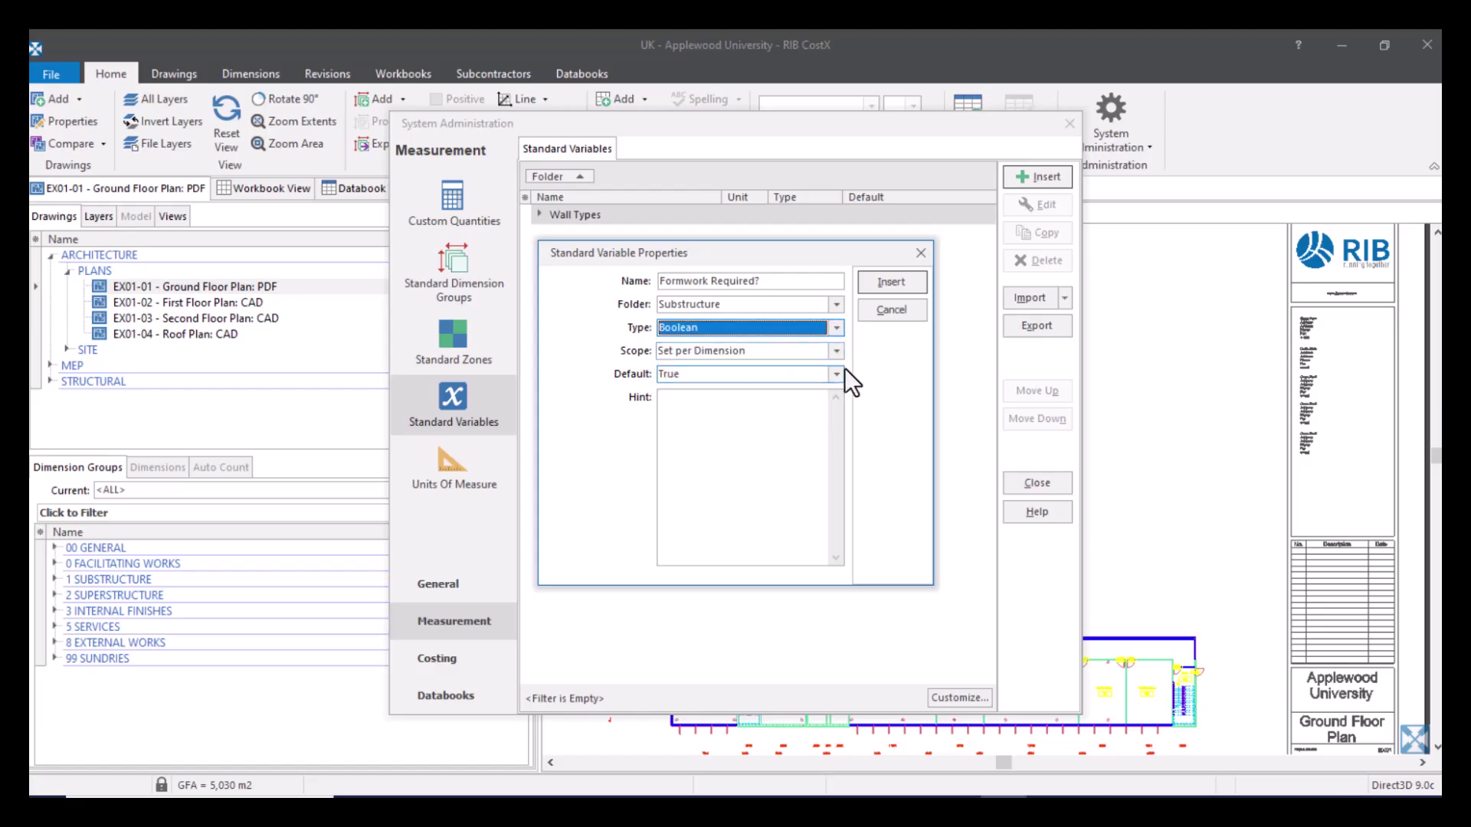
click(838, 372)
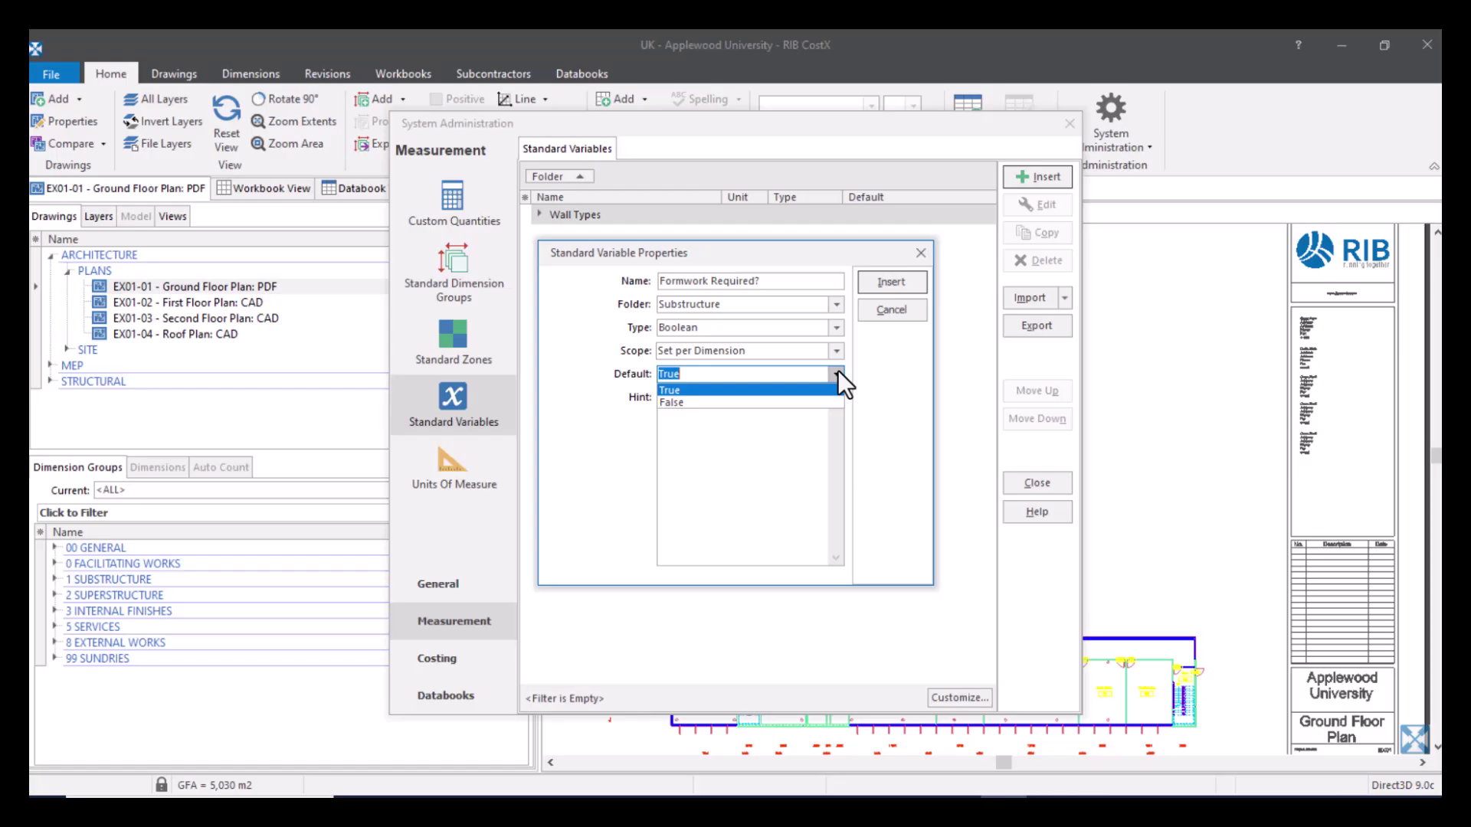
click(838, 370)
click(839, 328)
click(828, 356)
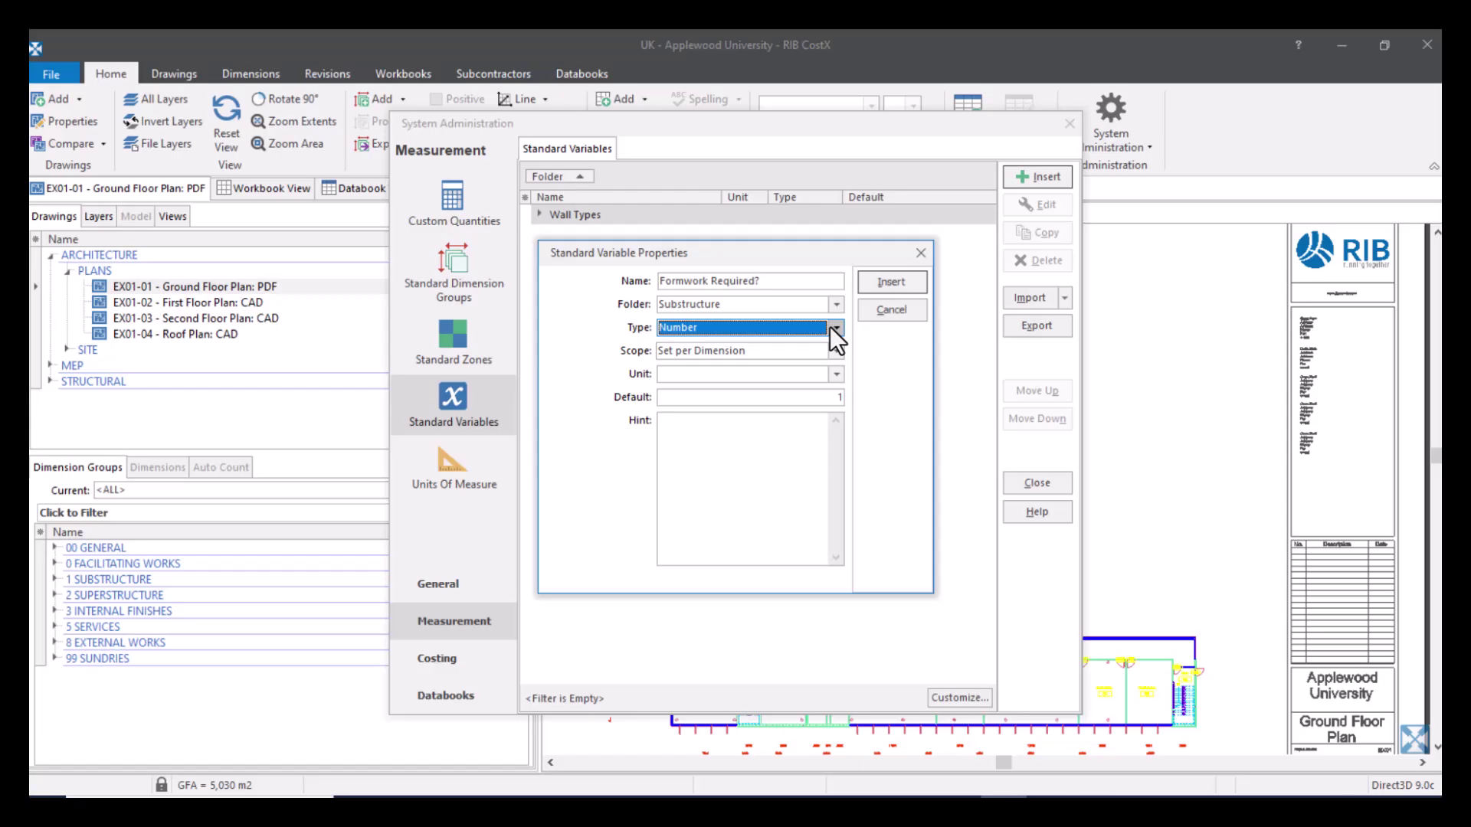
click(834, 327)
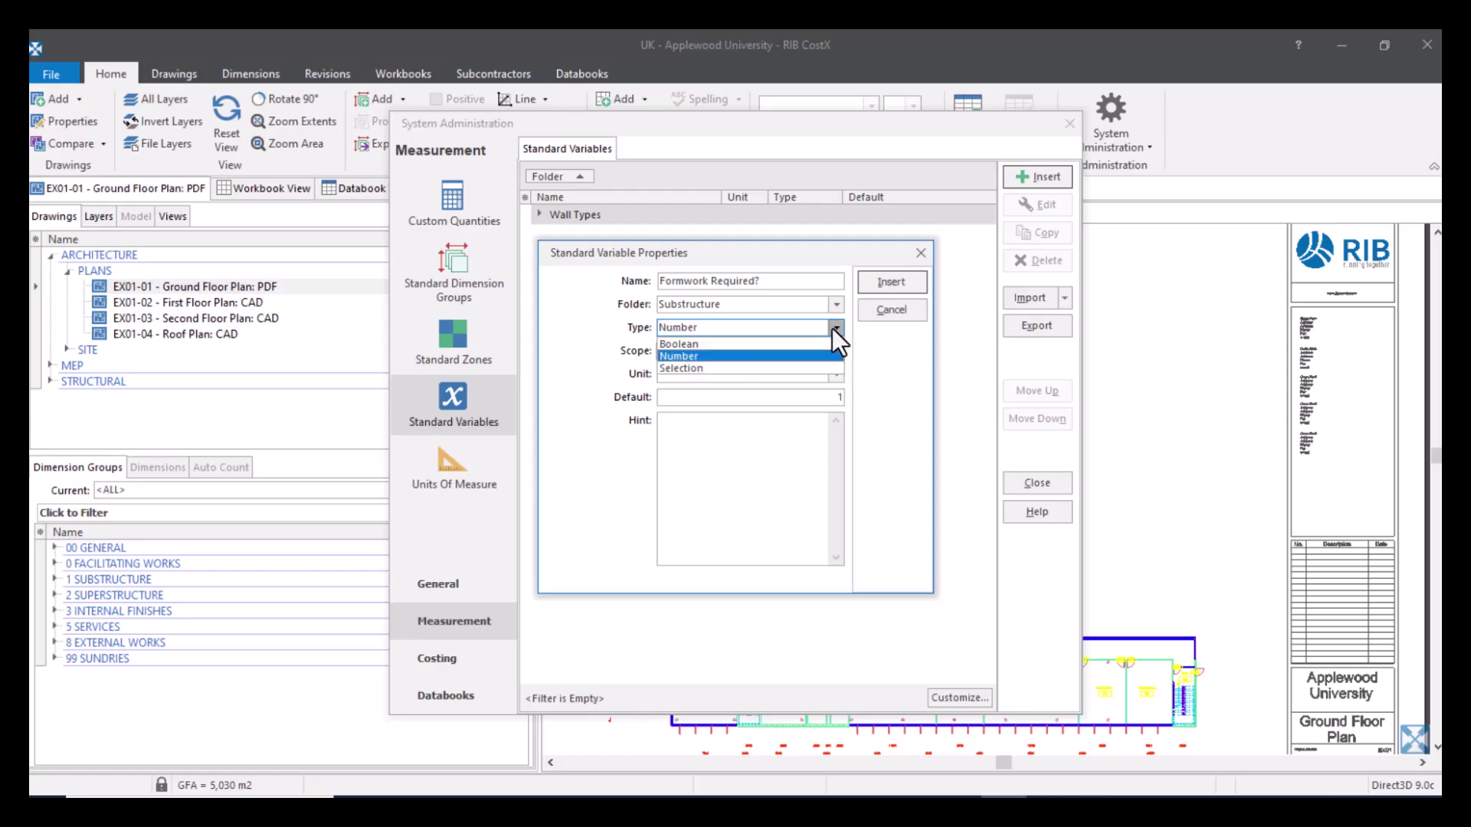
click(810, 368)
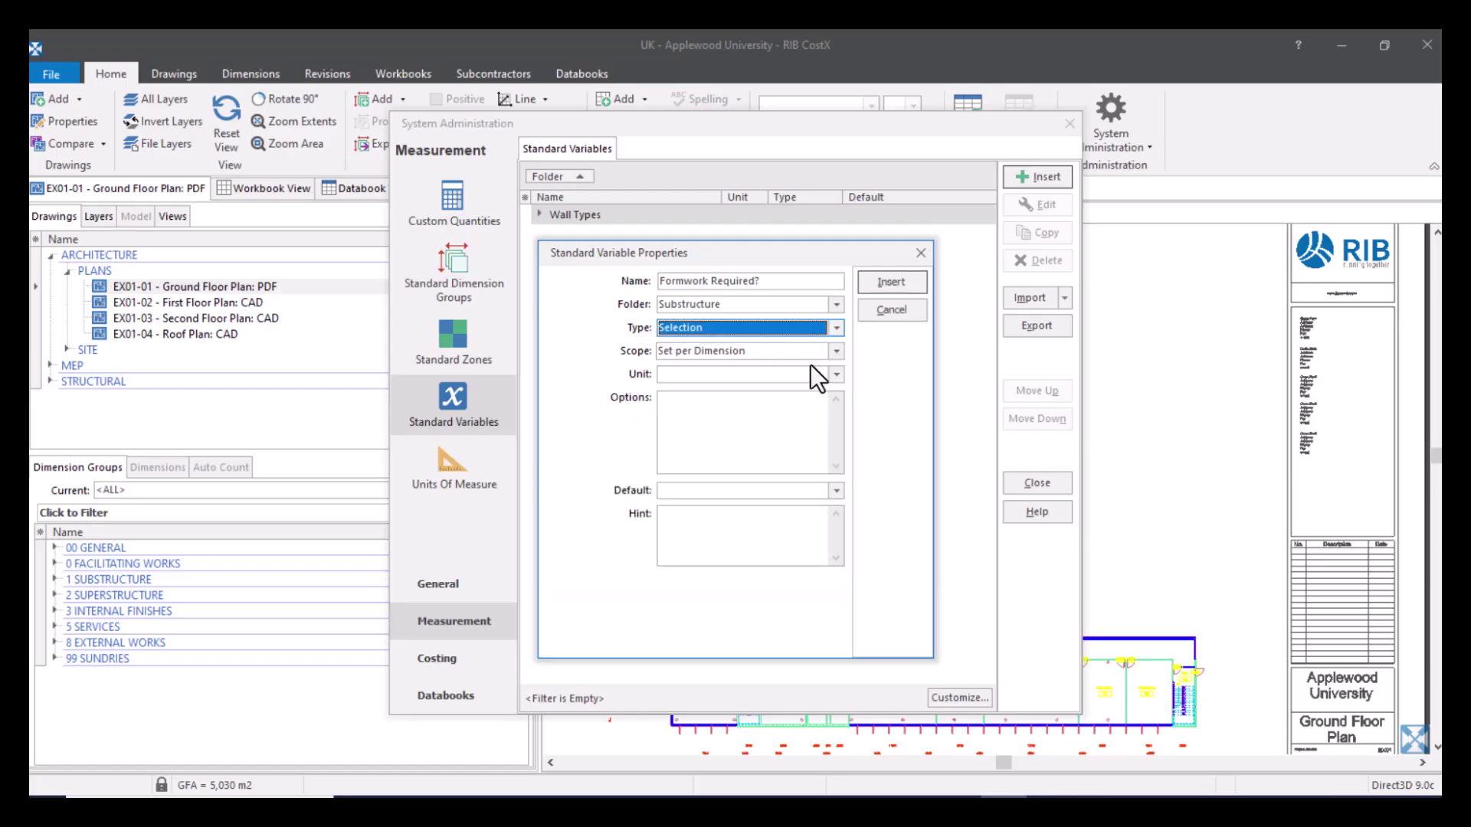
click(738, 412)
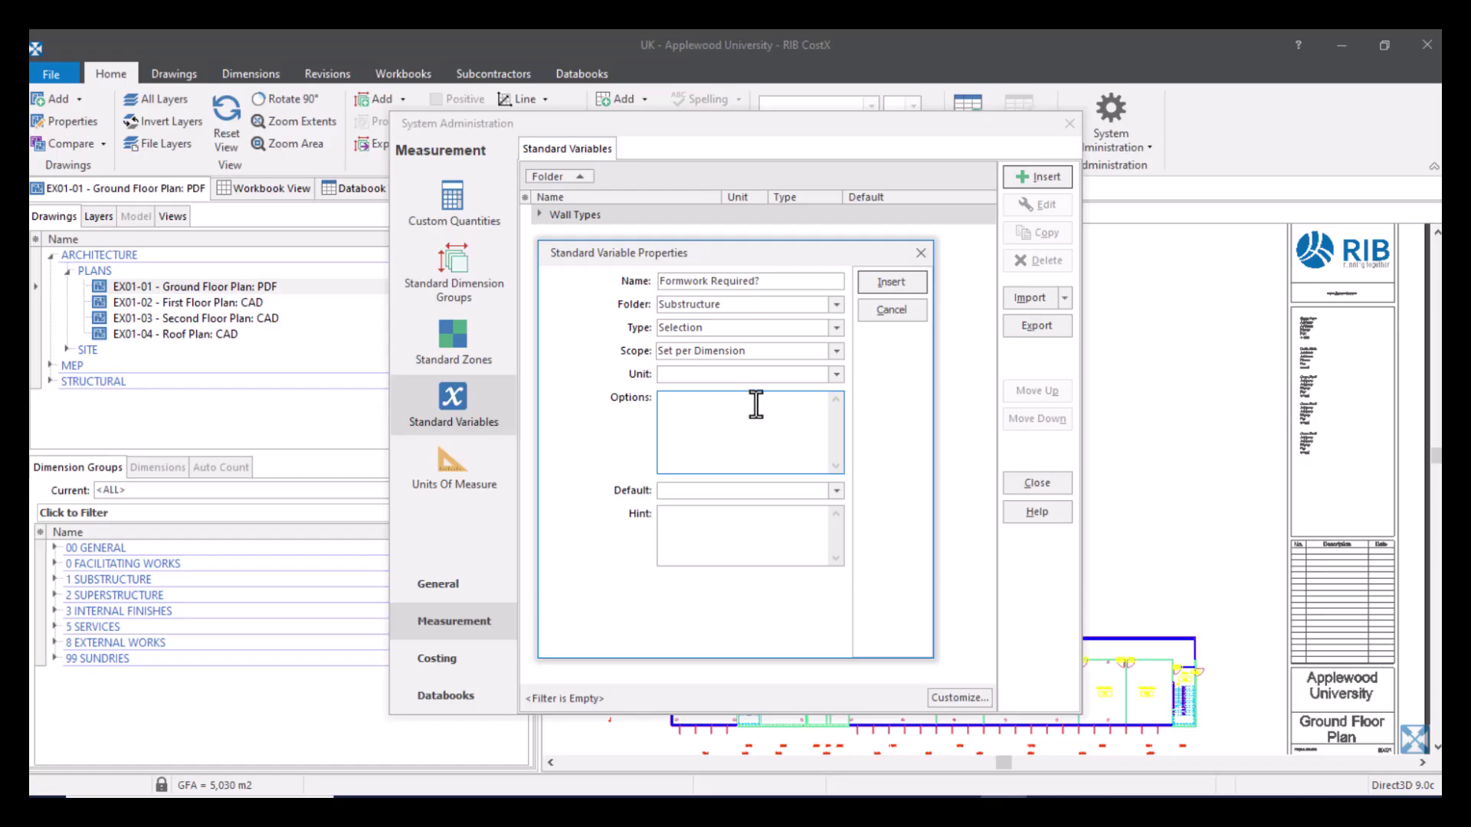
click(835, 328)
click(816, 343)
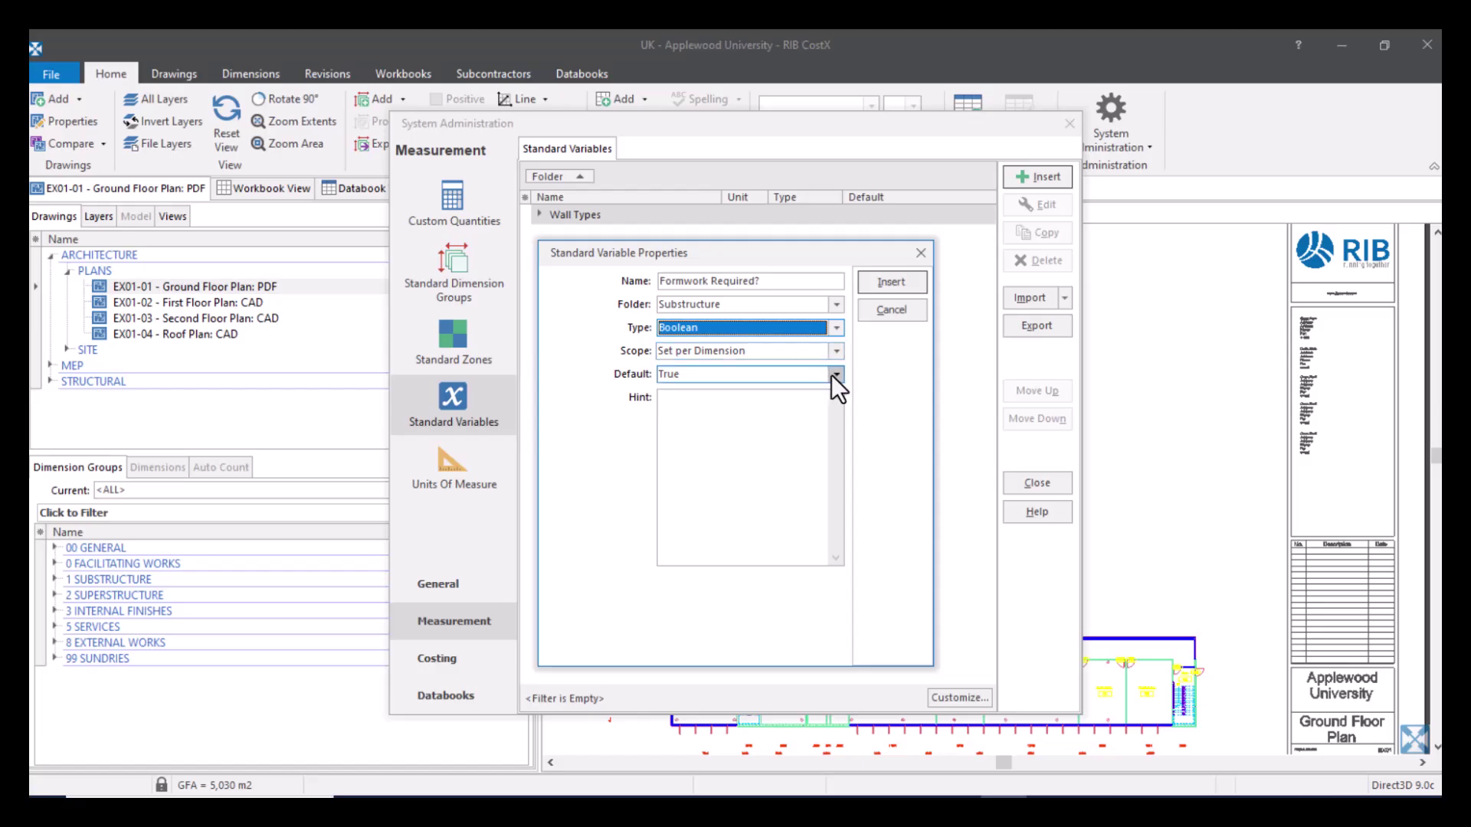
- Insert the variable, confirm it under Substructure, and close System Administration
click(890, 283)
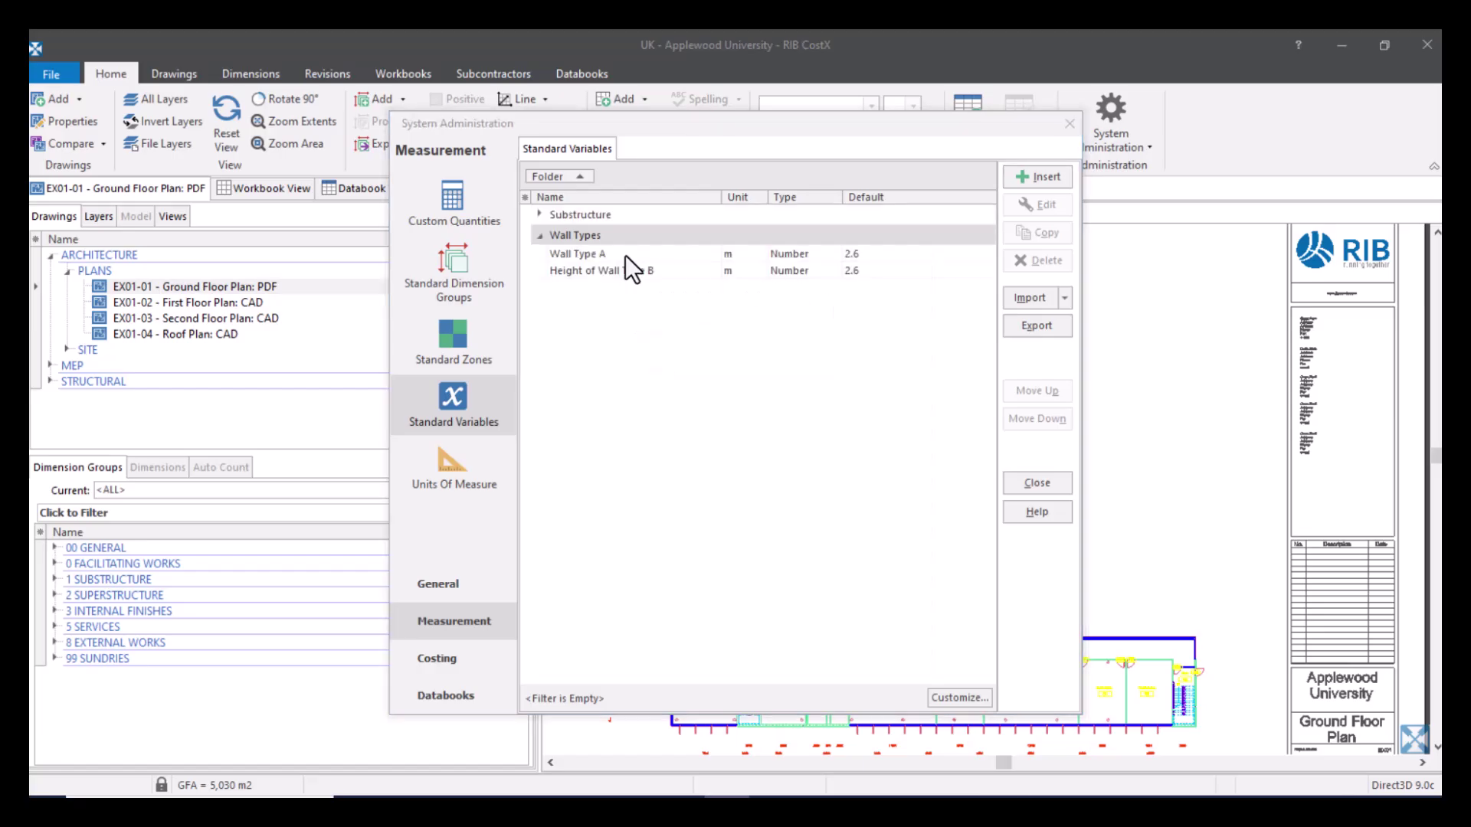
click(539, 216)
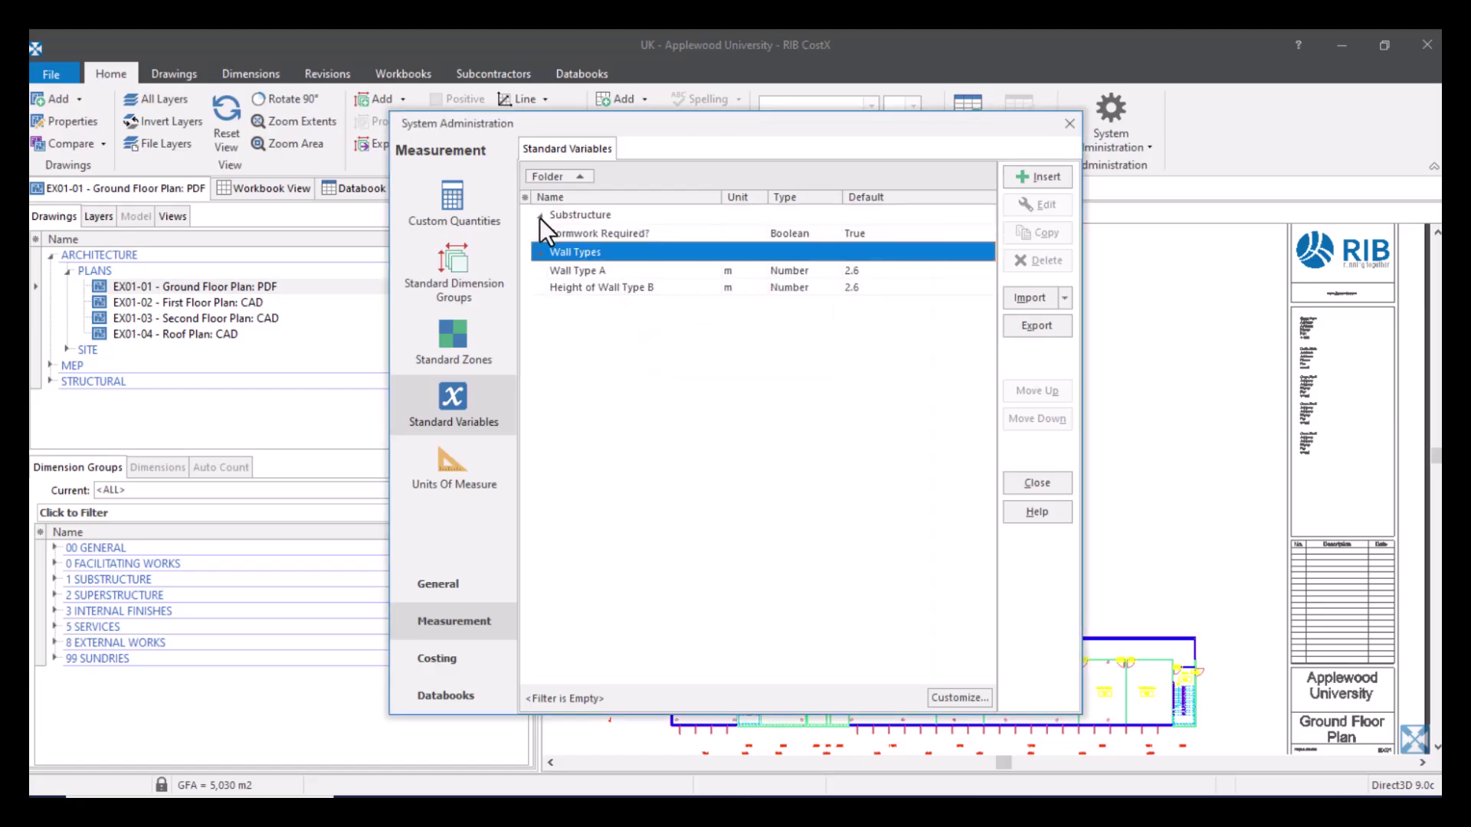
click(571, 233)
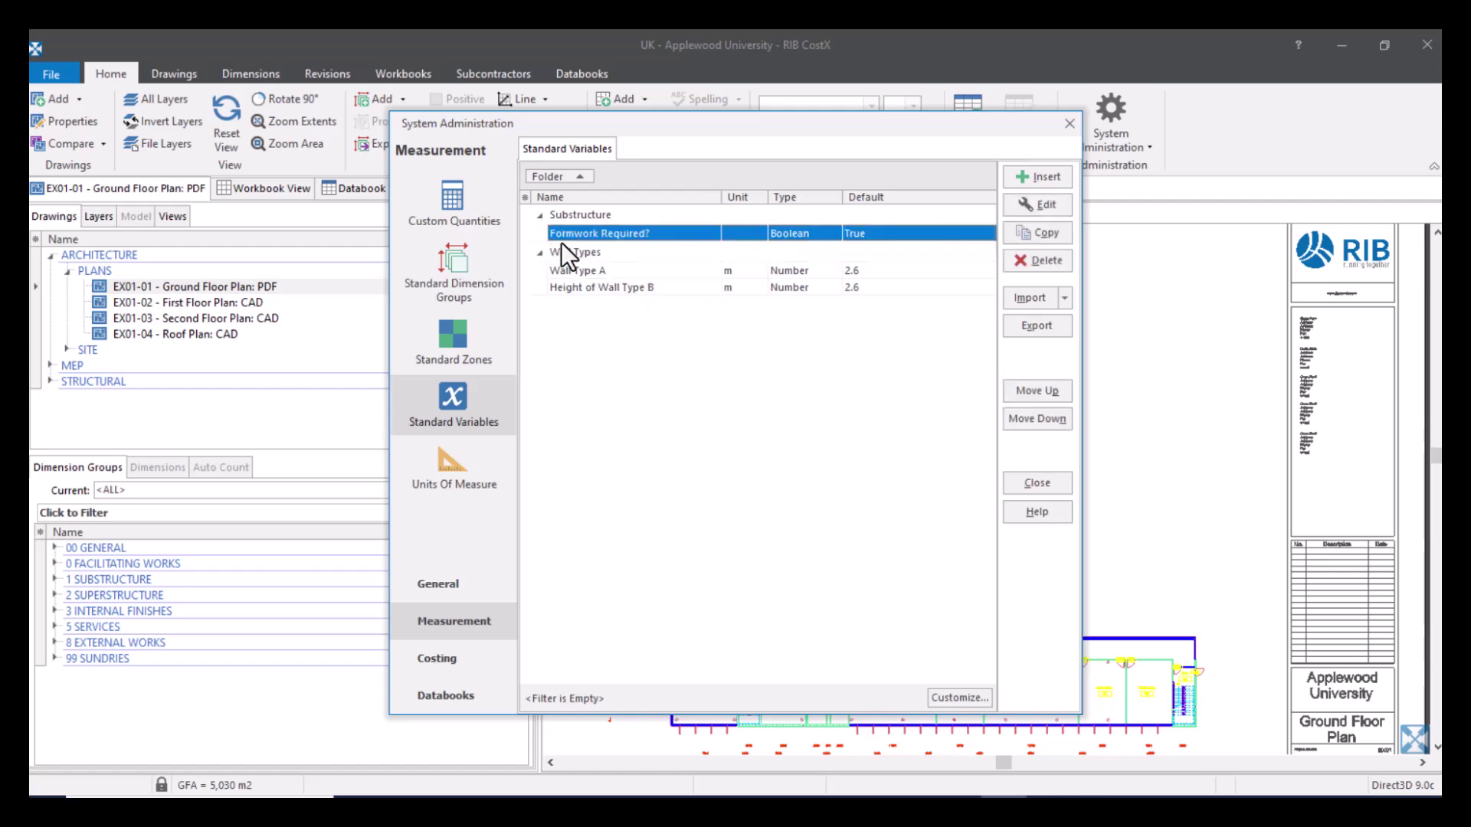
click(541, 256)
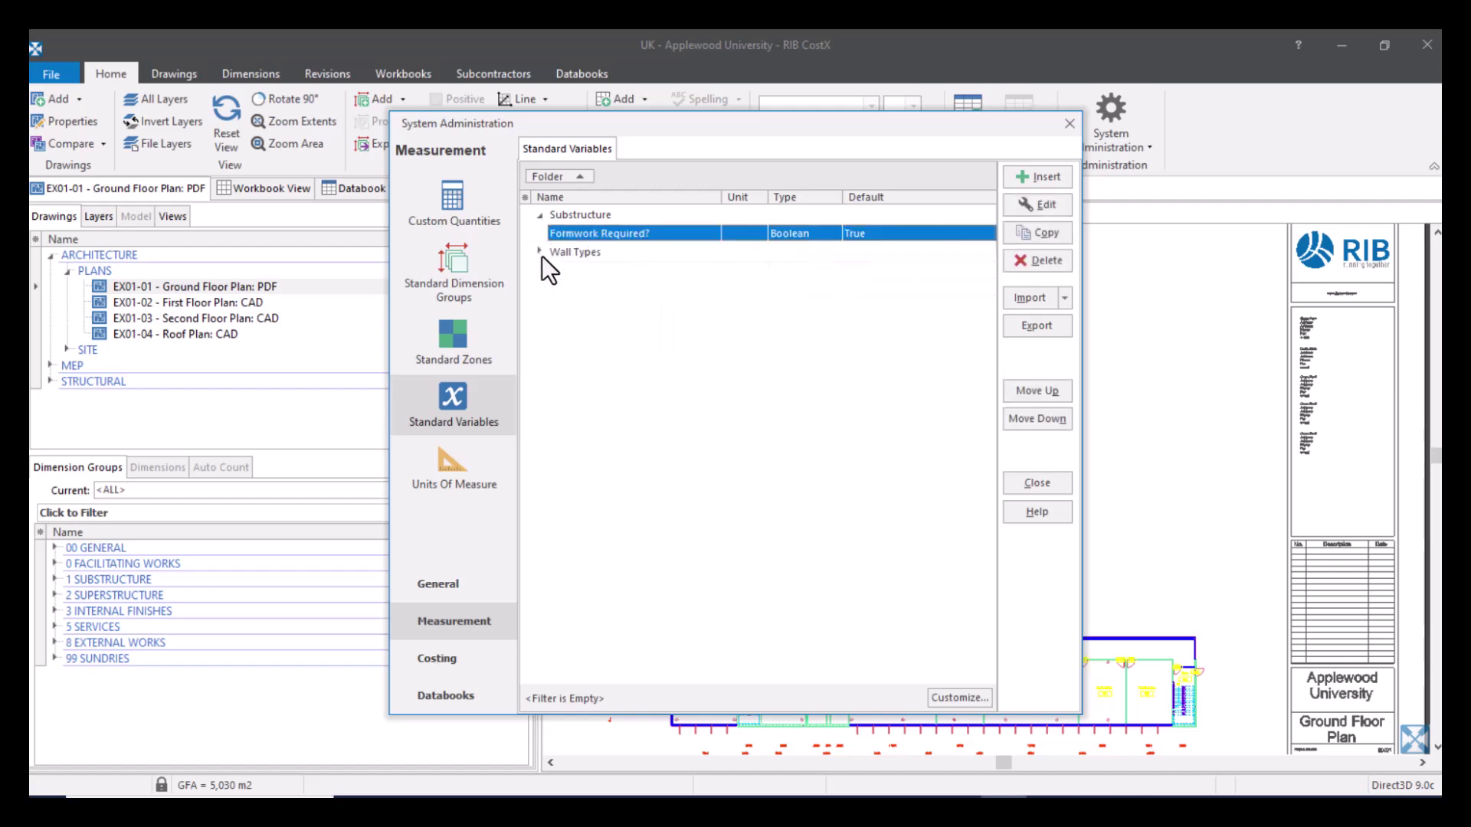
click(1037, 484)
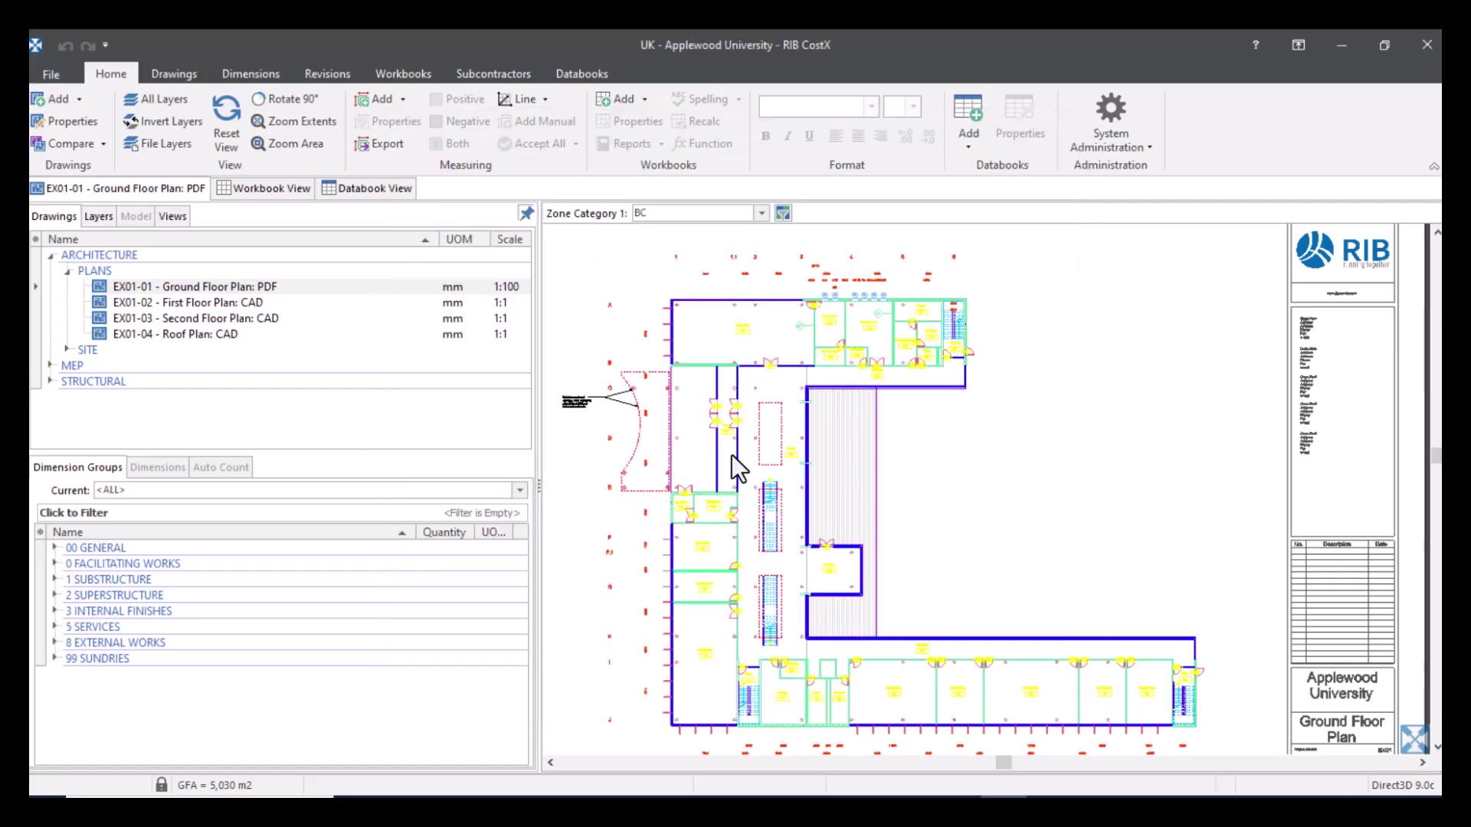
click(55, 579)
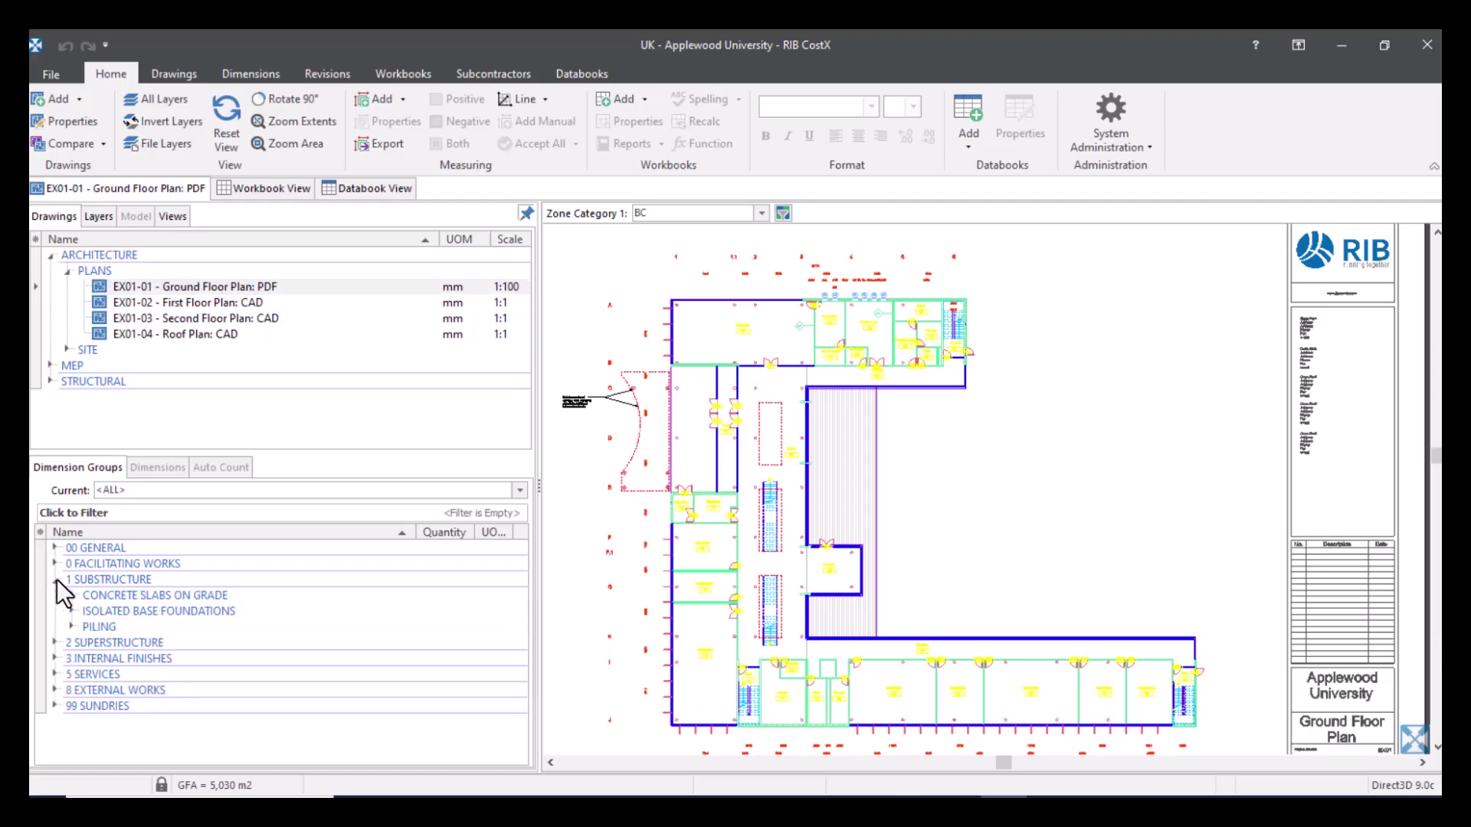
click(72, 595)
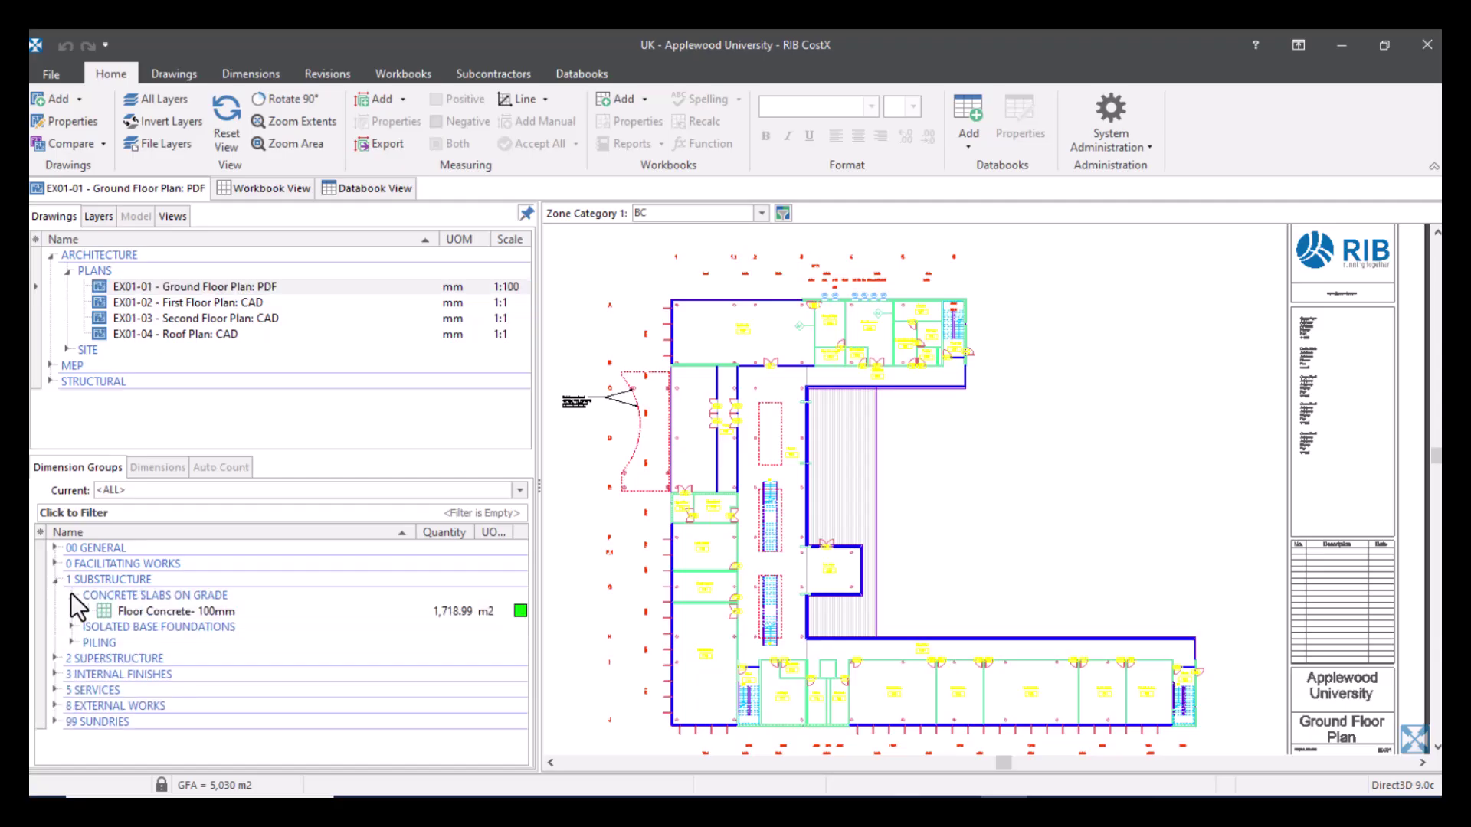
click(146, 610)
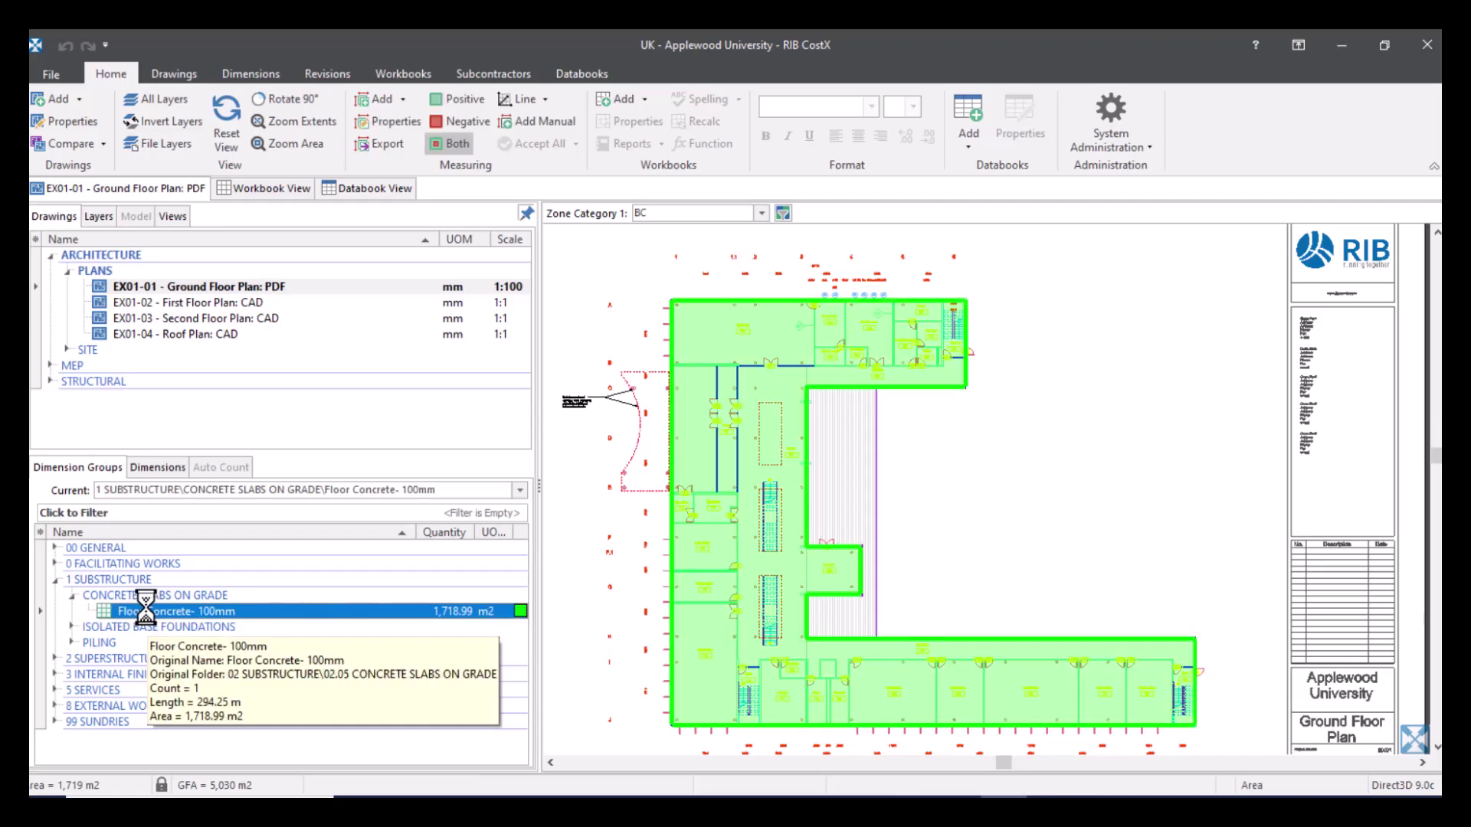
double_click(145, 610)
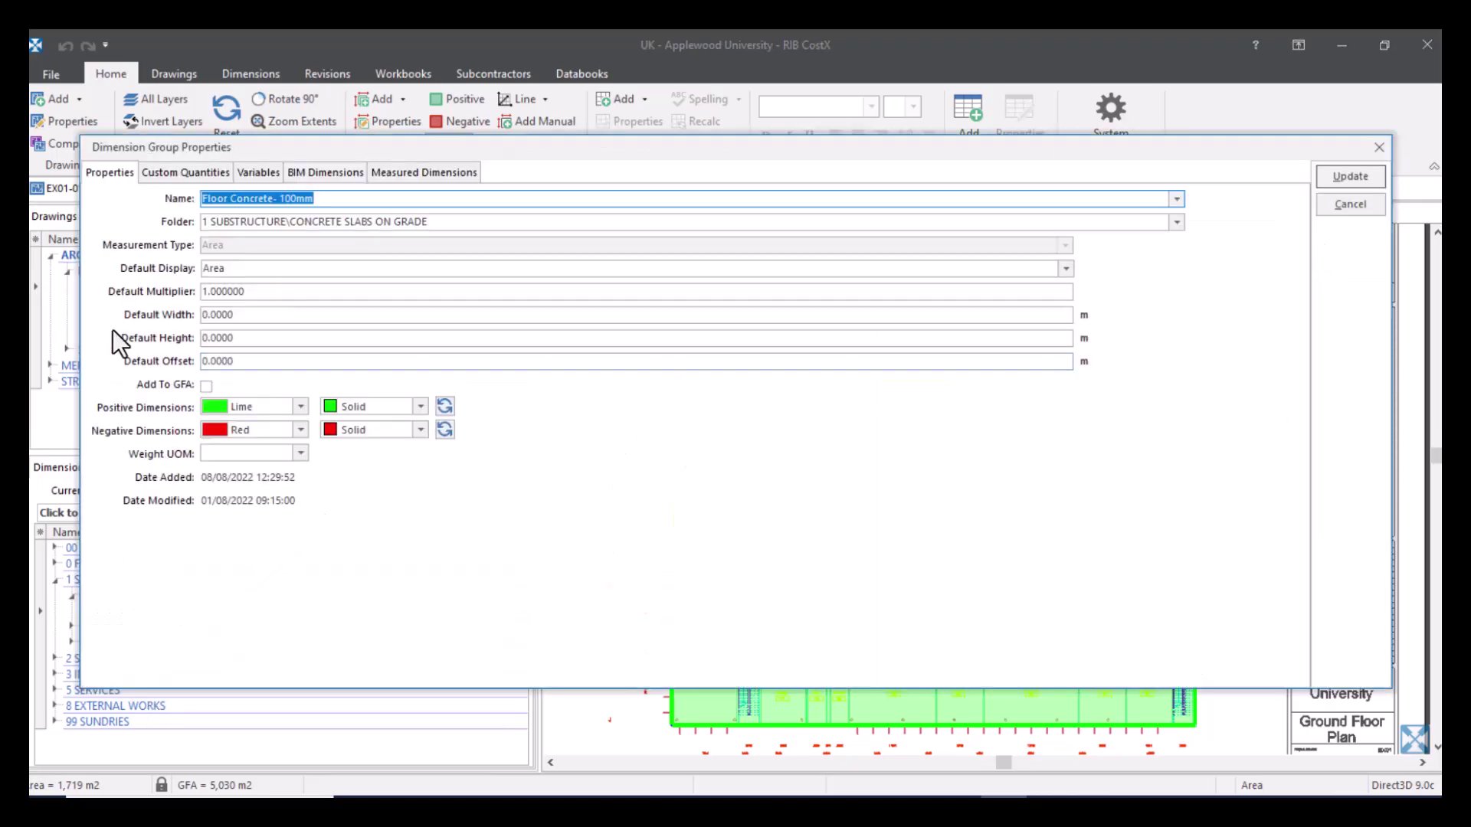
- Add a fourth custom quantity named Formwork with unit m2 to Floor Concrete- 100mm
click(174, 176)
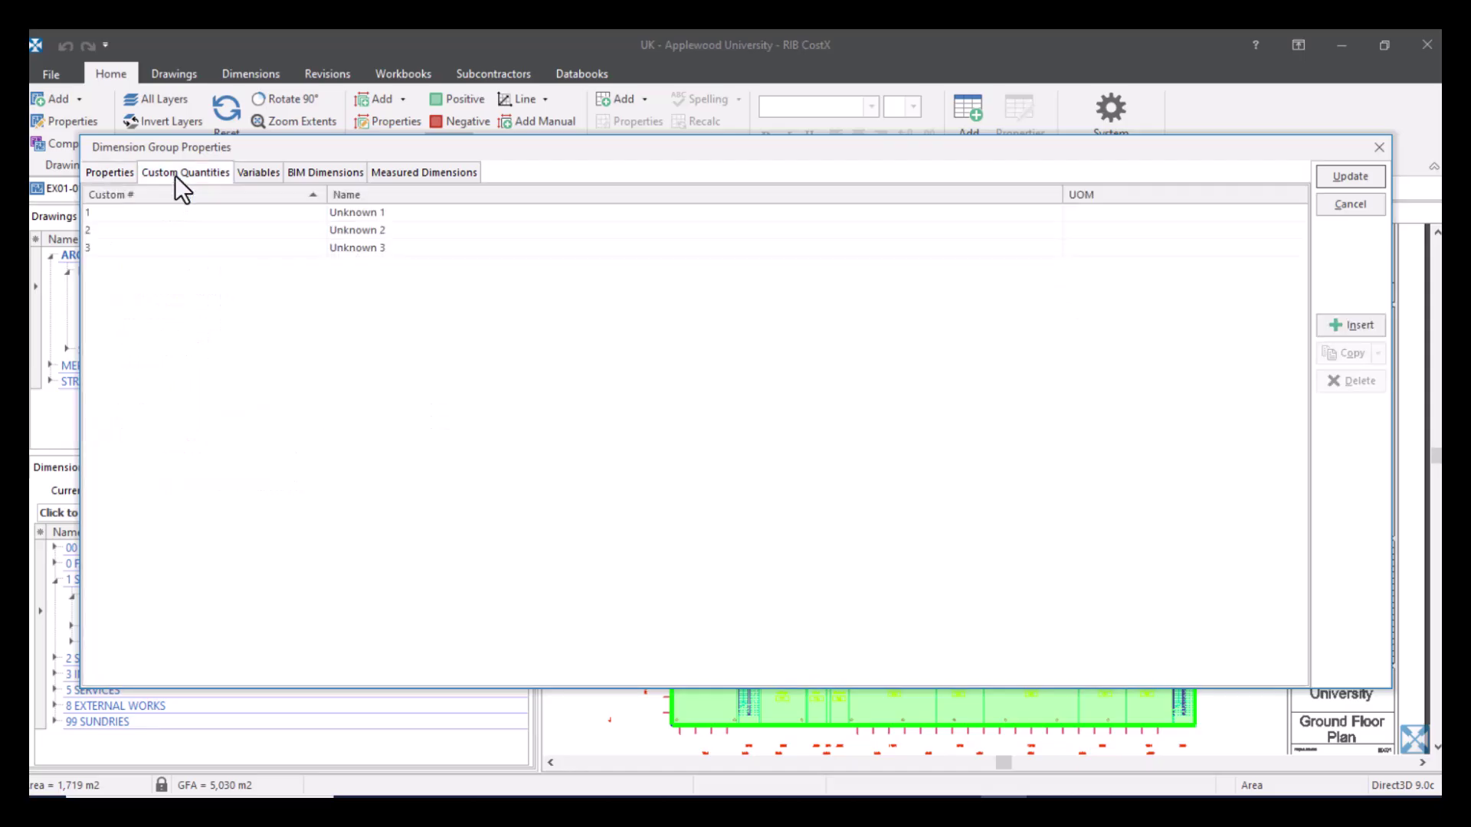
click(1367, 324)
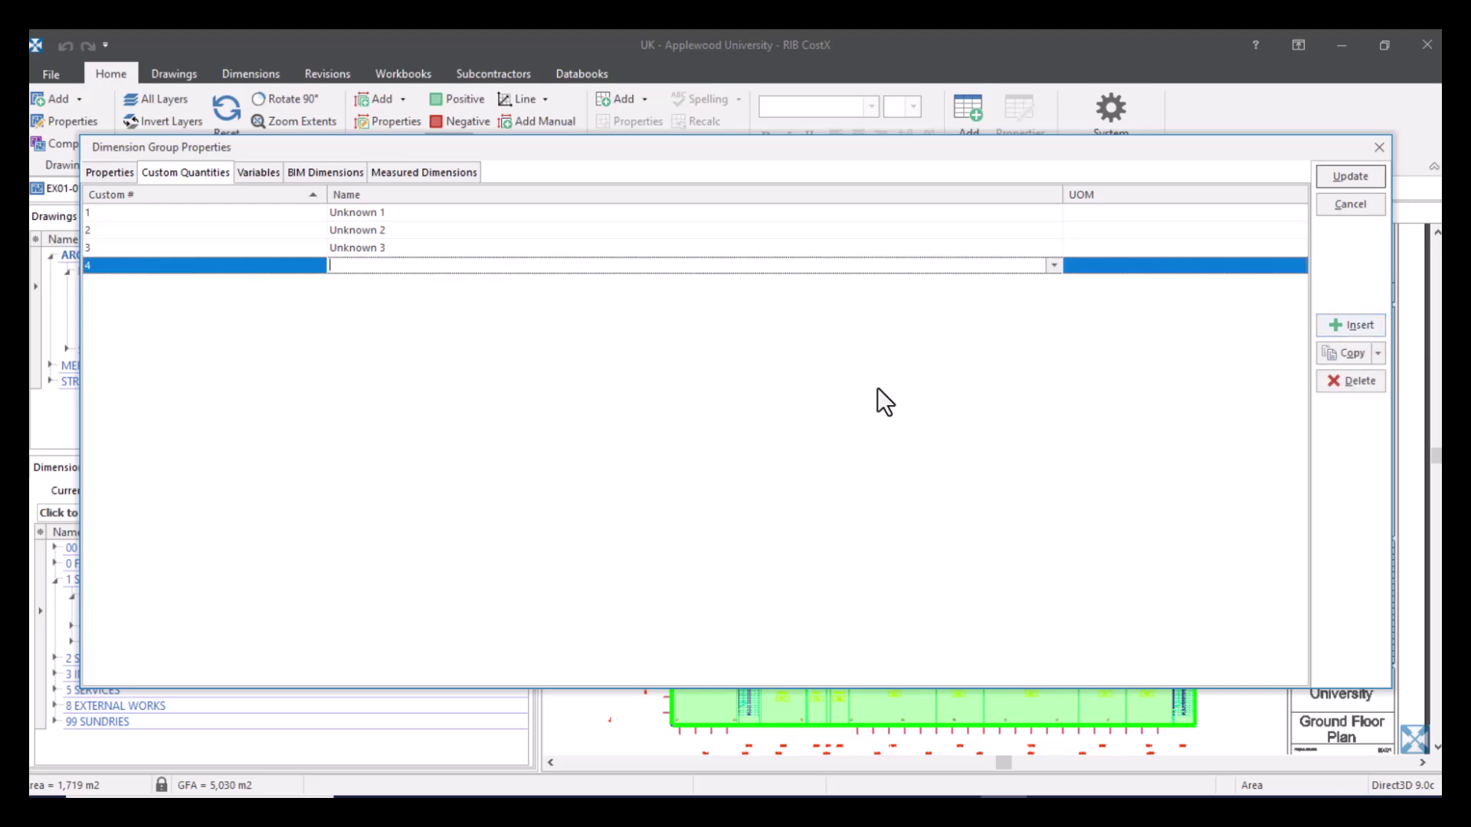
text(Formwork)
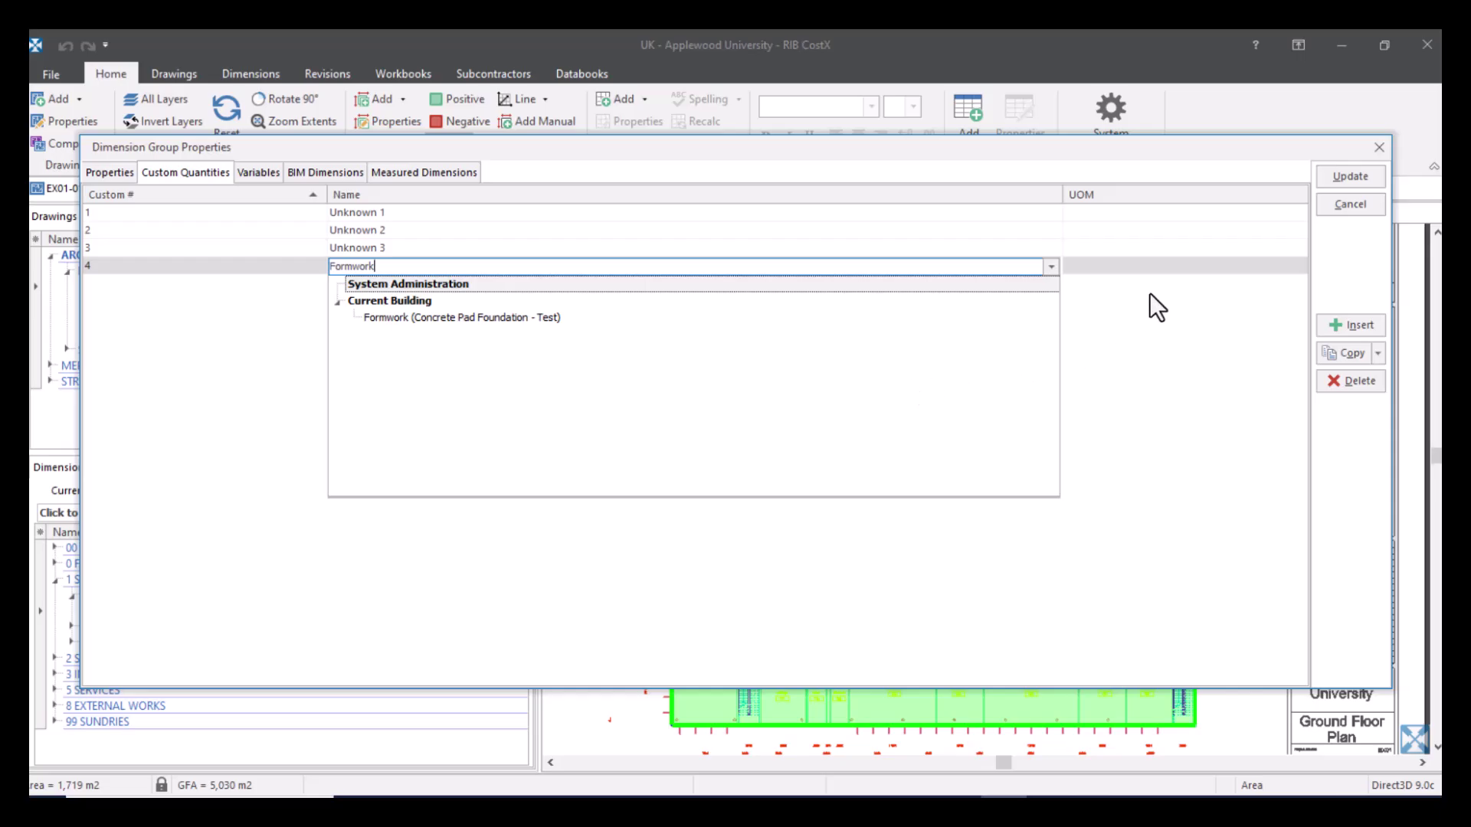
click(1185, 268)
click(1300, 265)
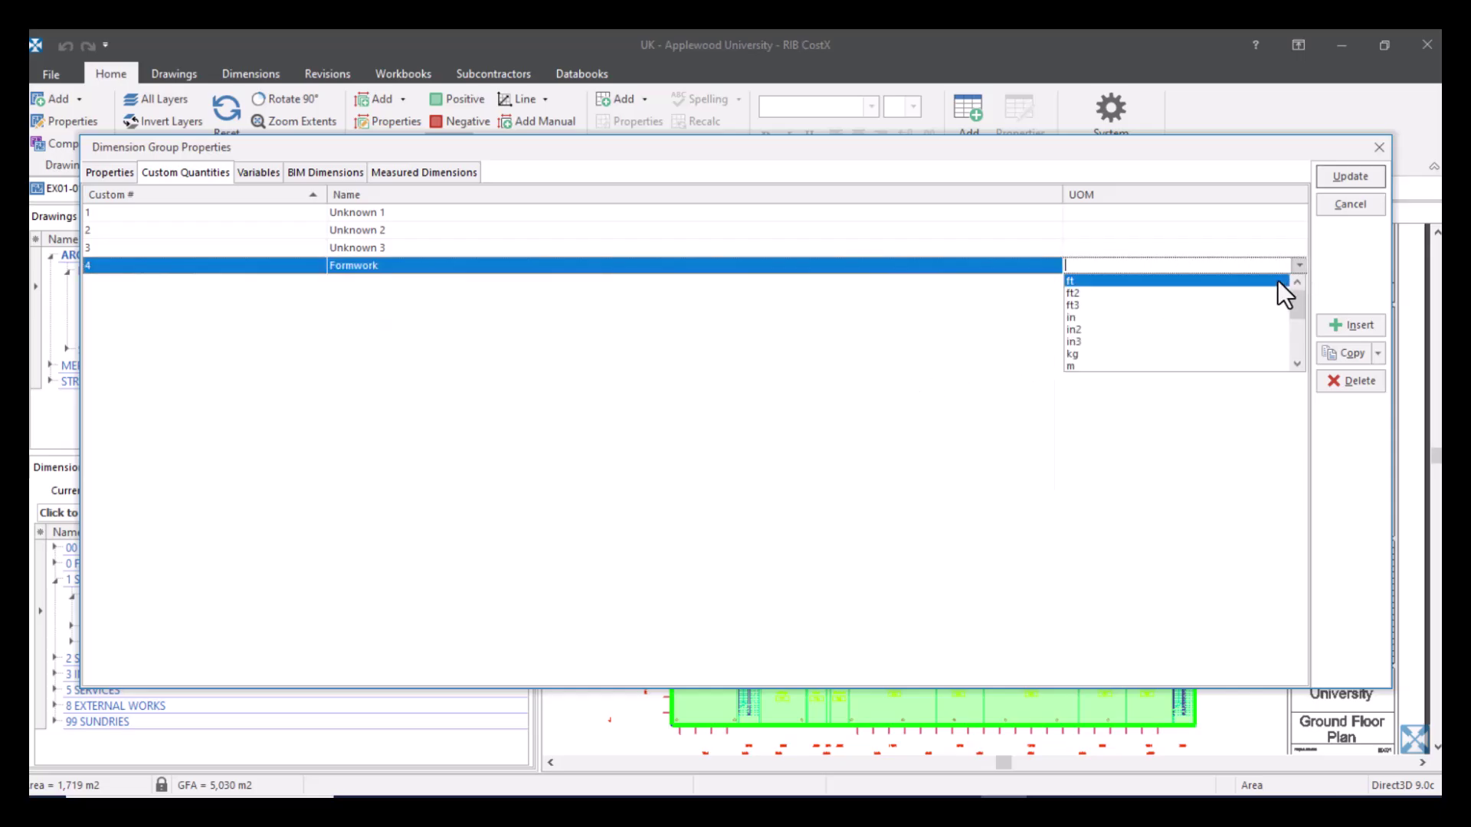
click(1297, 363)
click(1276, 365)
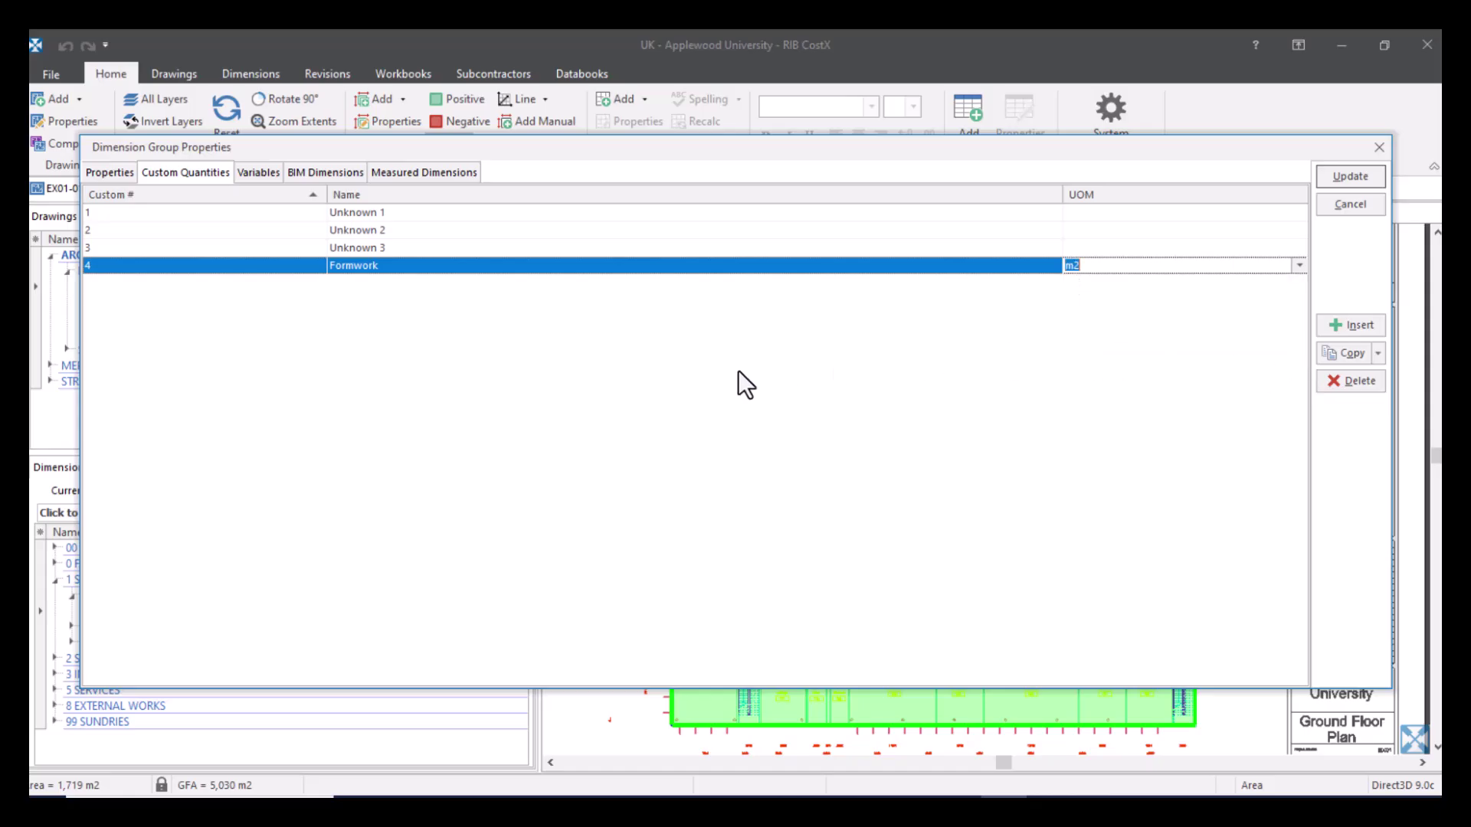
click(456, 177)
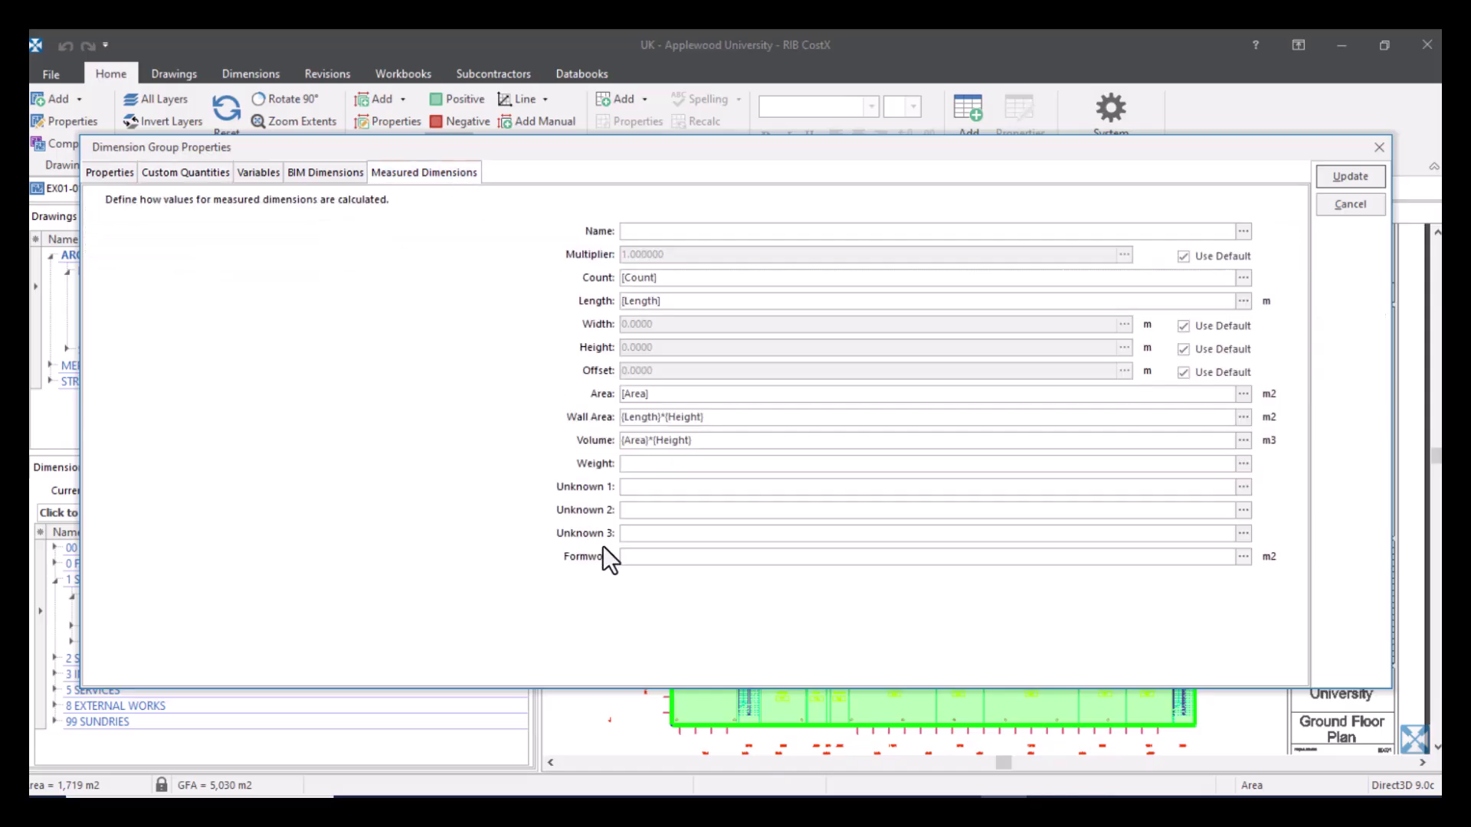
- Start the Formwork expression with IF, using XVAR("Formwork Required?") as the condition
click(1243, 557)
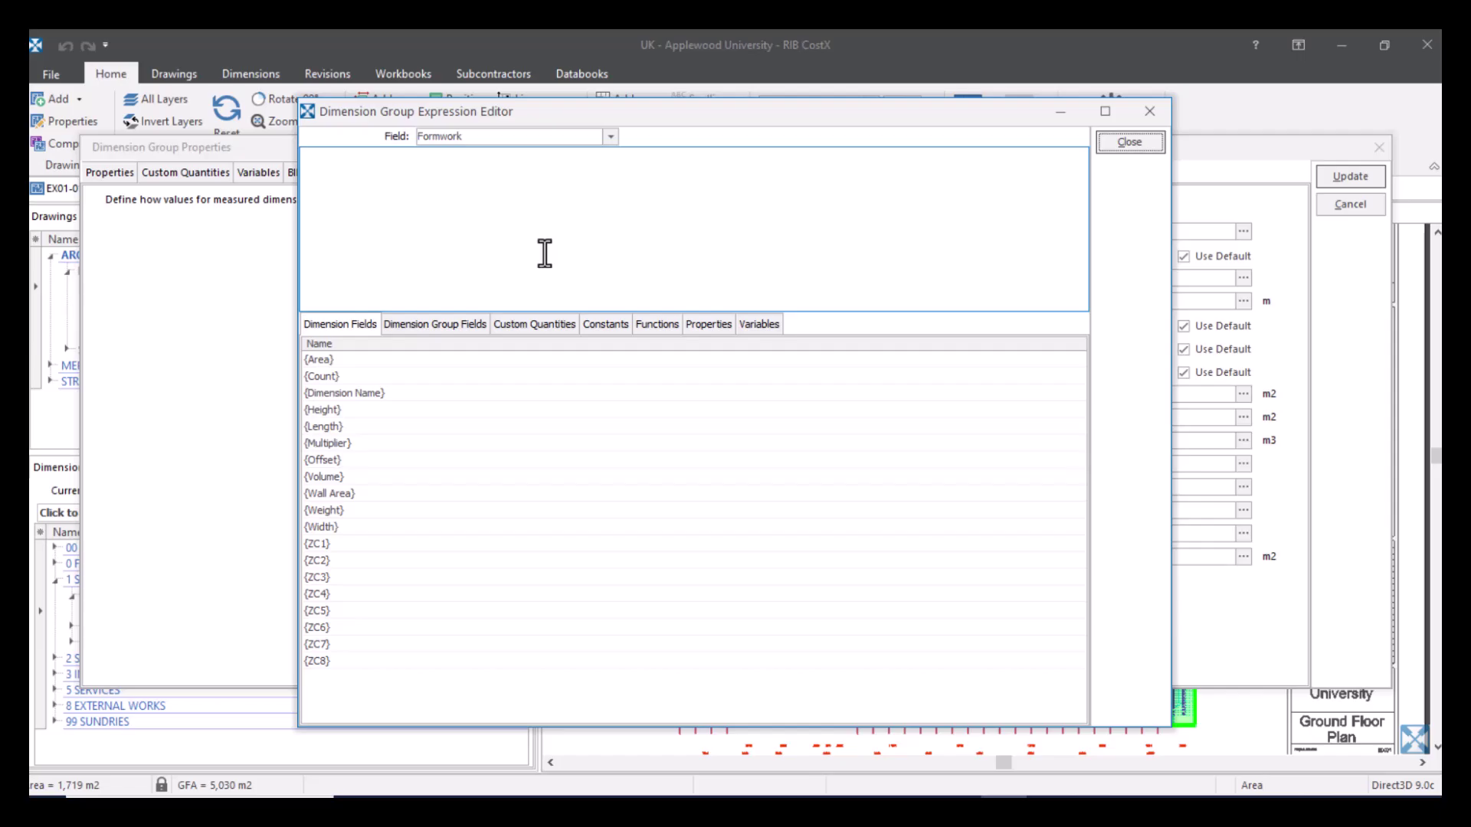
click(653, 324)
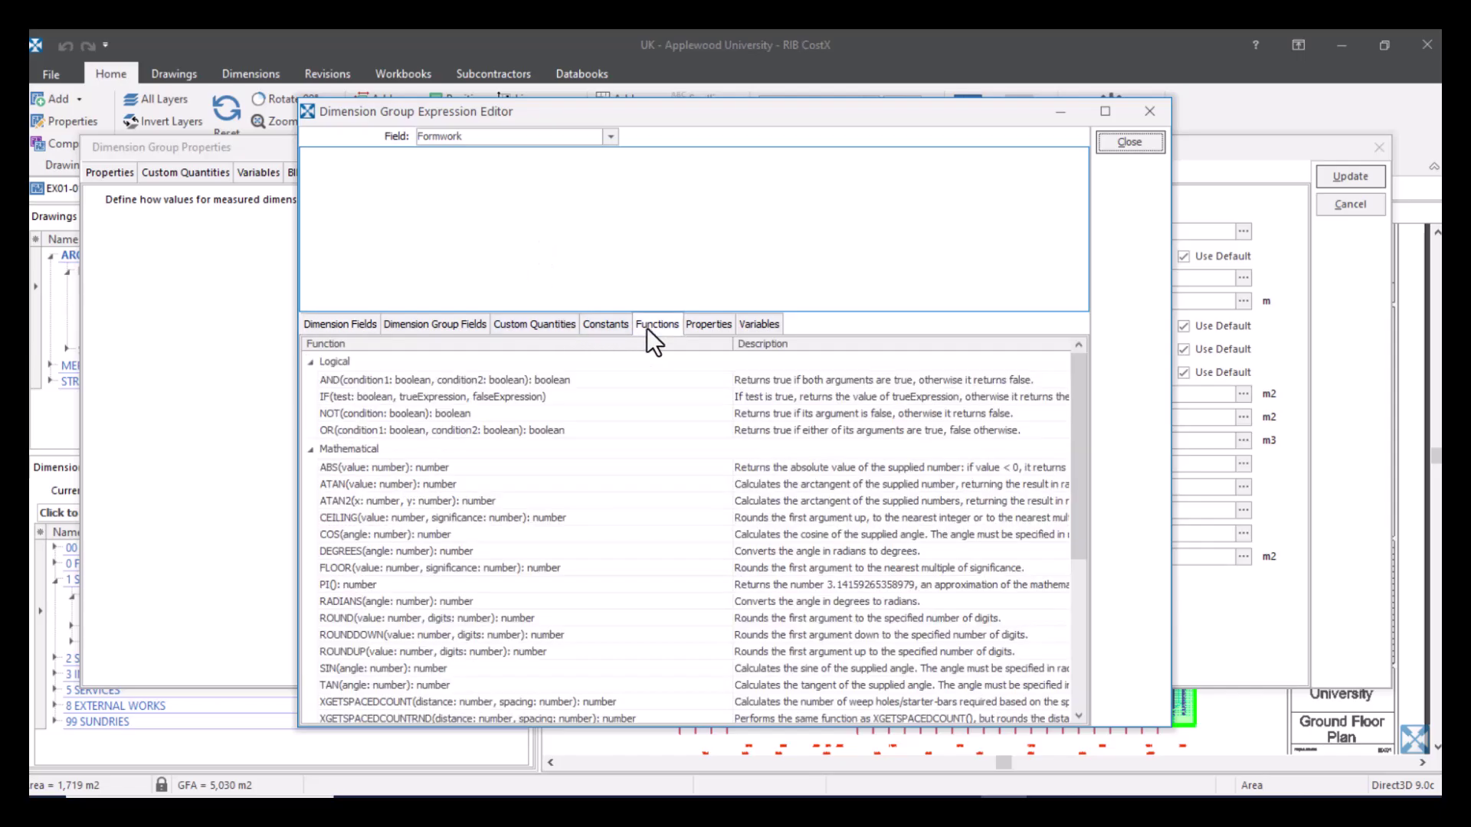
double_click(371, 399)
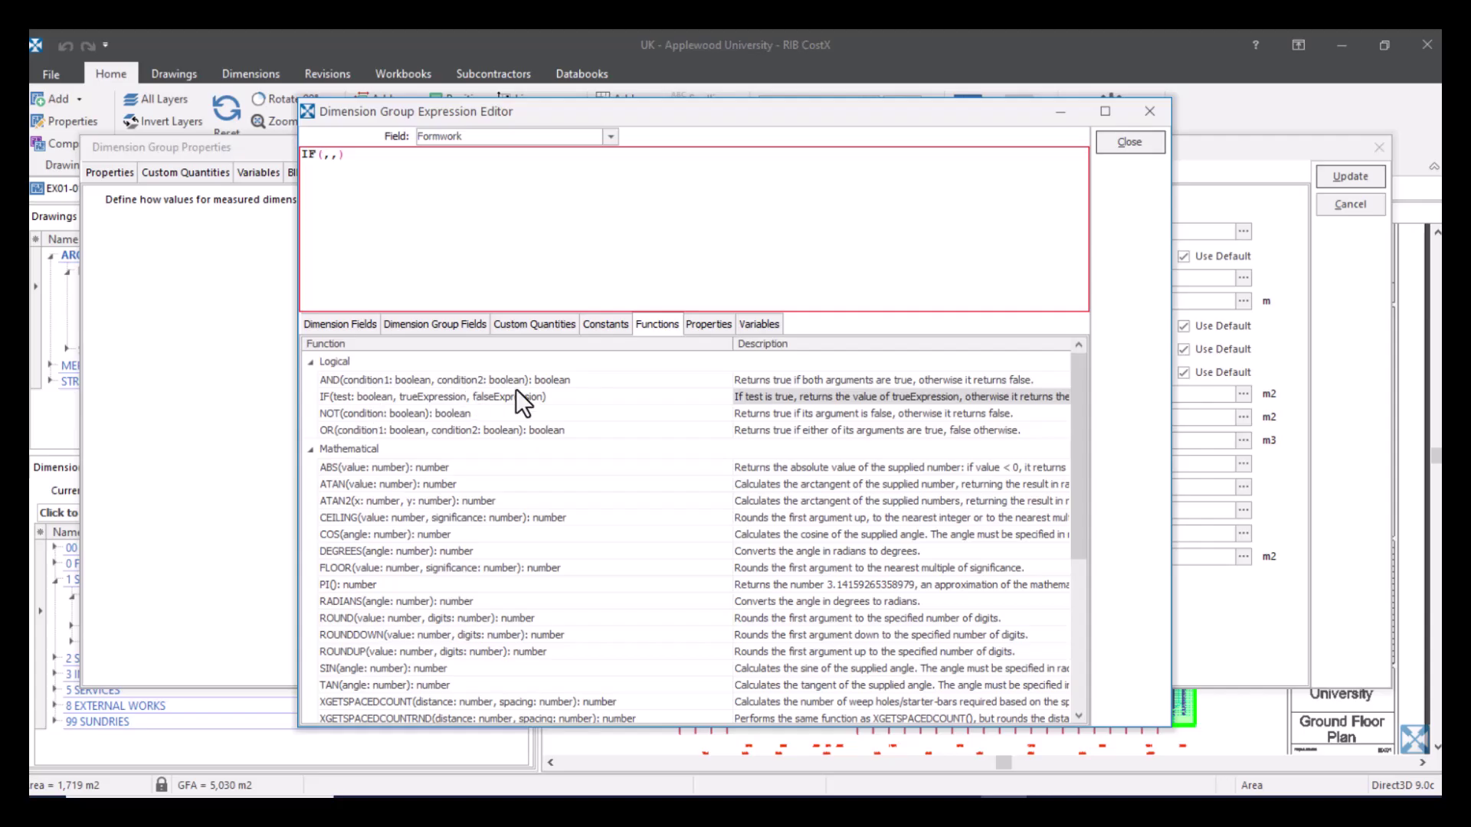
click(758, 324)
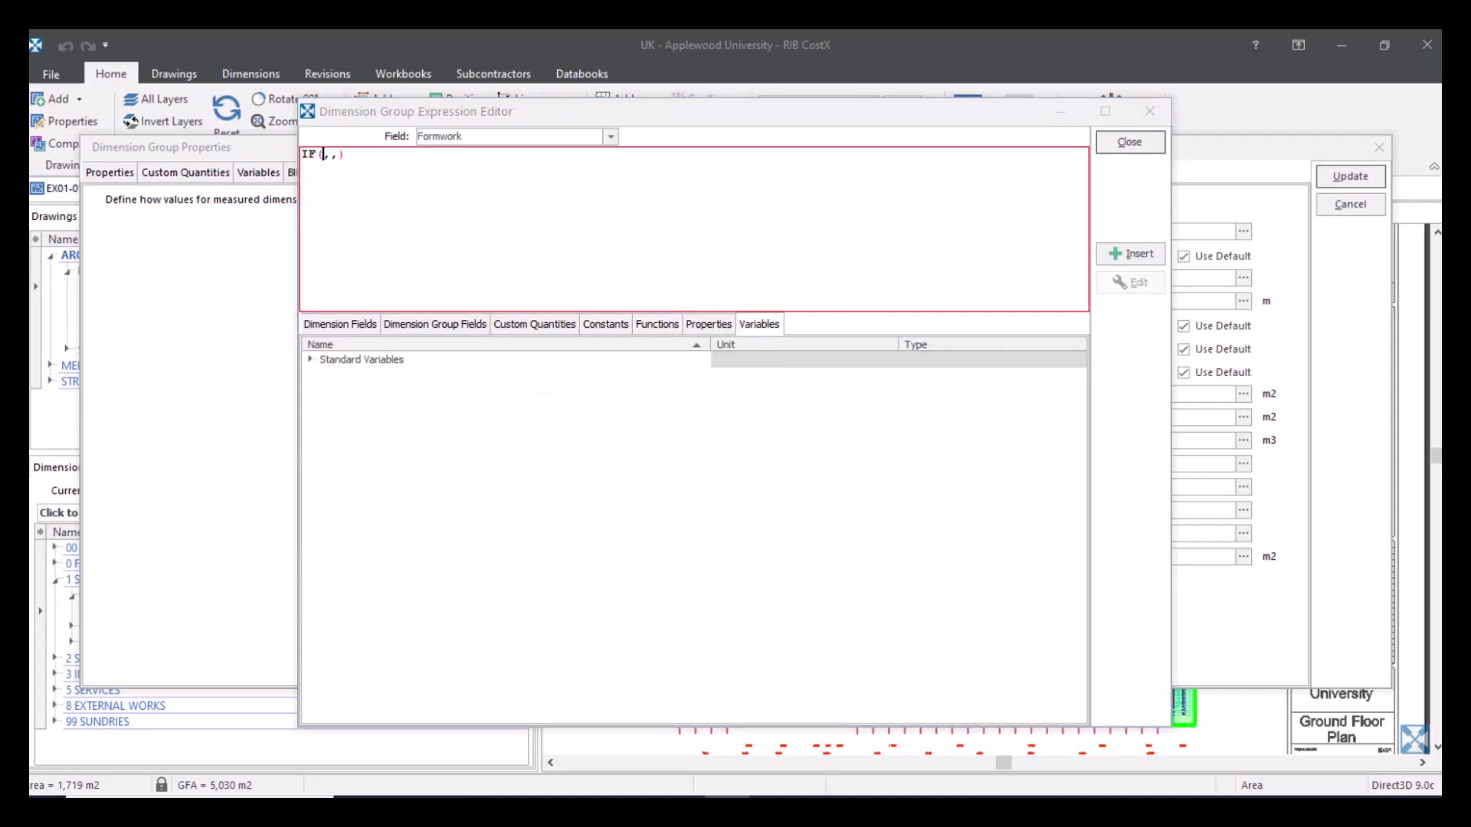
click(310, 359)
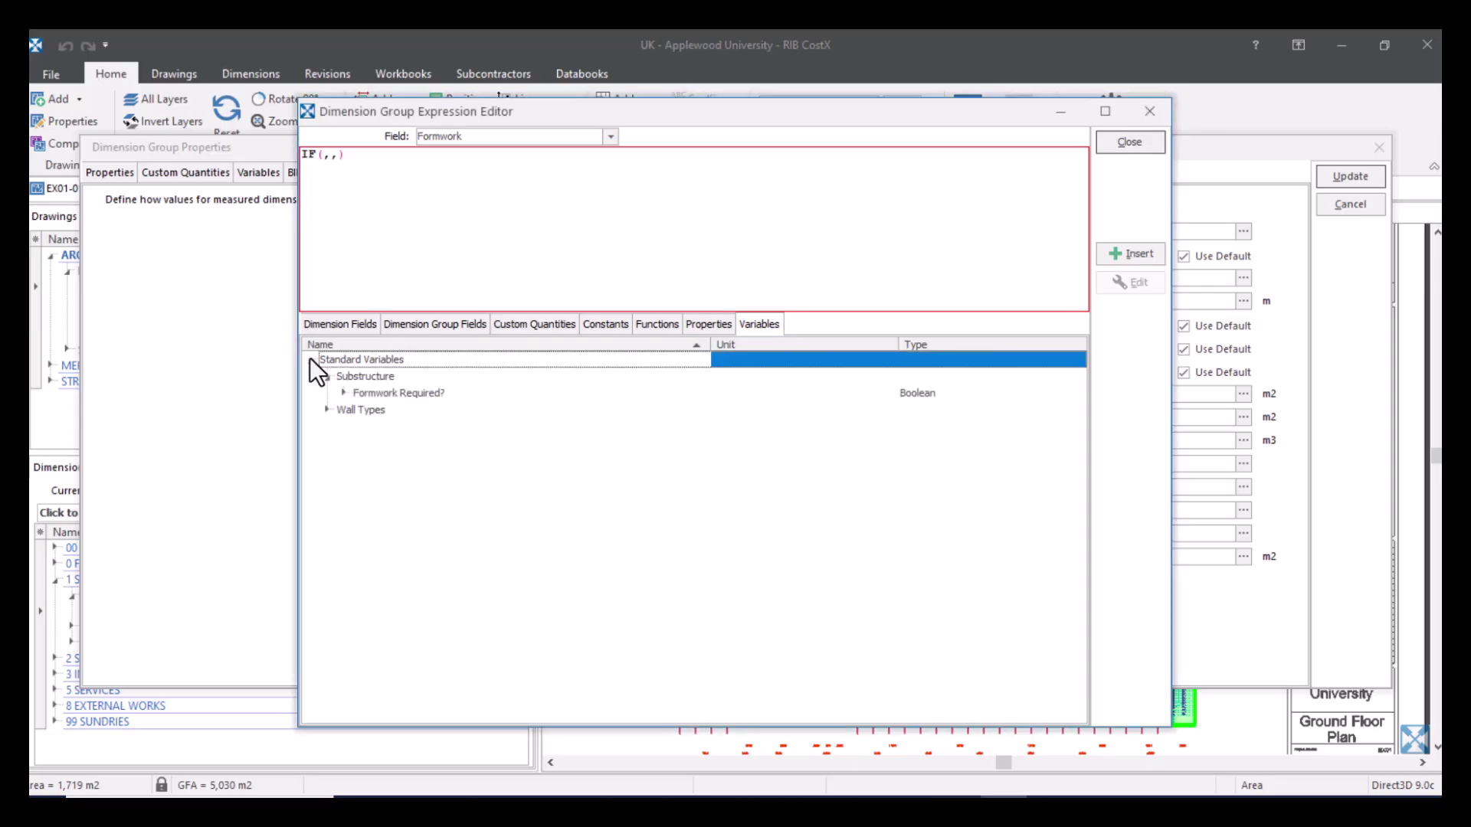
double_click(411, 391)
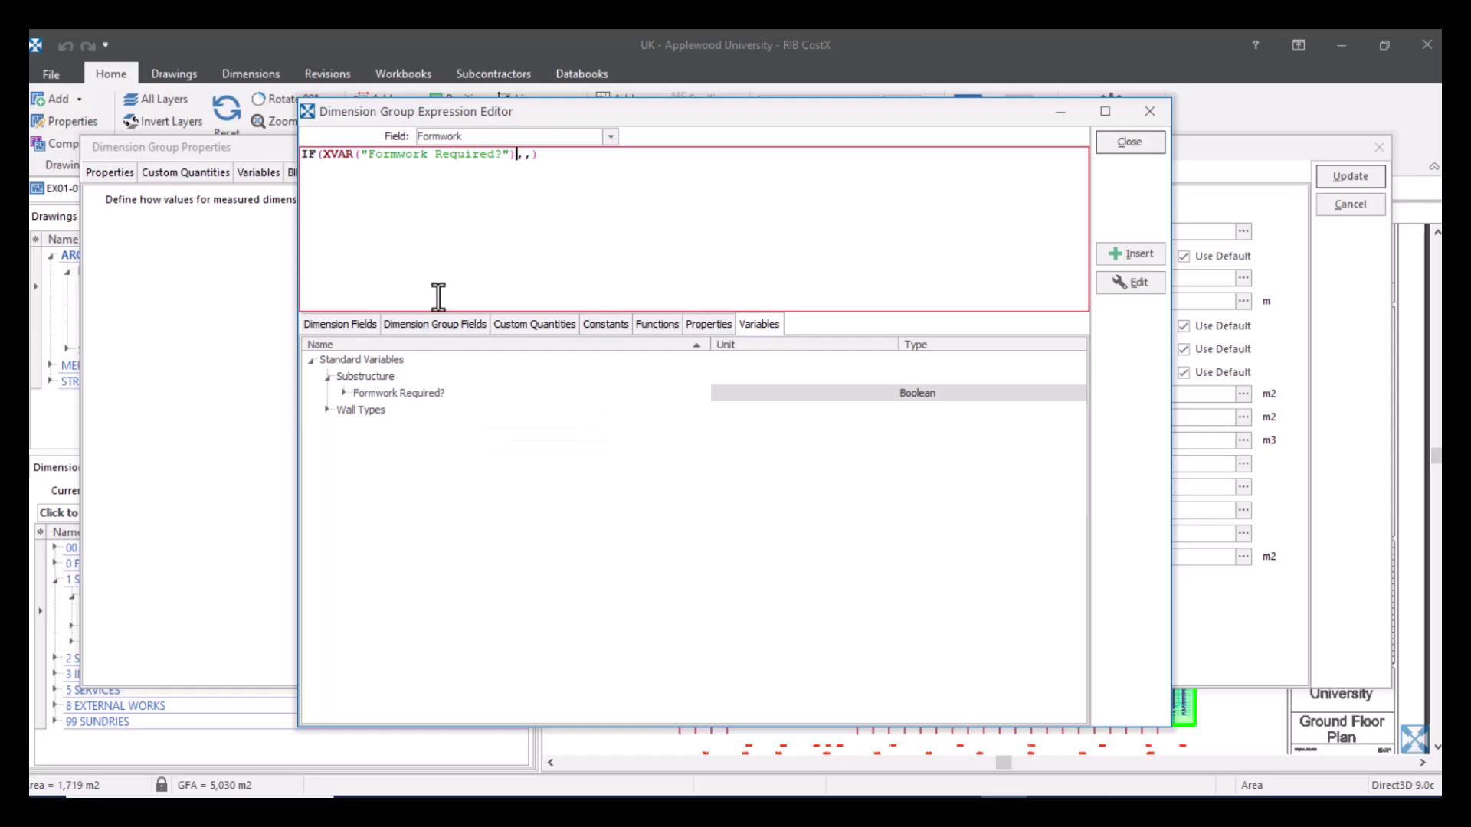
- Finish the IF with {Height}*{Length} as the true result and 0 otherwise
click(523, 155)
click(350, 324)
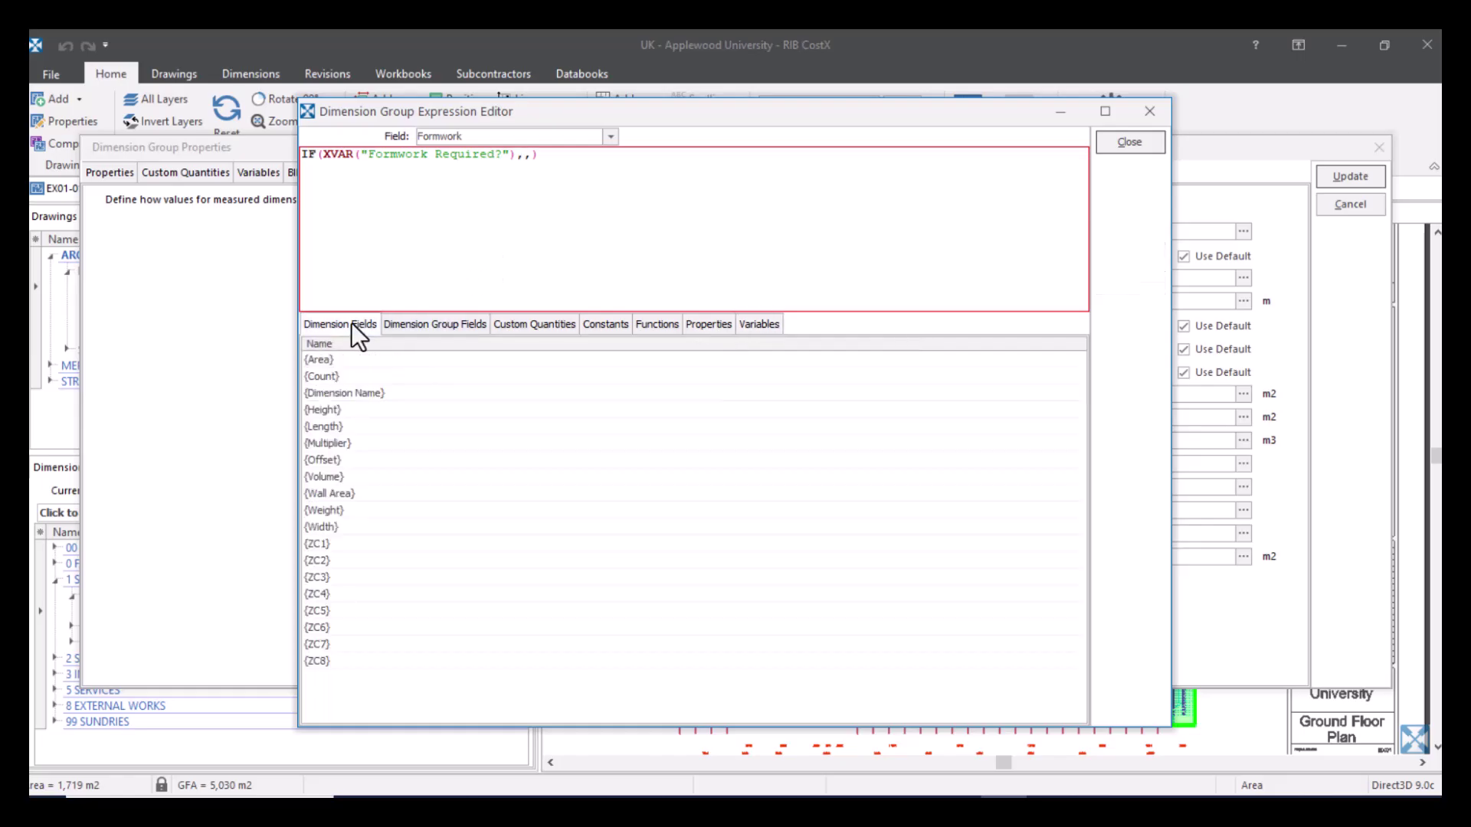
double_click(346, 412)
text(*)
double_click(350, 426)
text(,0)
- Keep the Formwork formula and set the group's Default Height to 1.3
click(1132, 147)
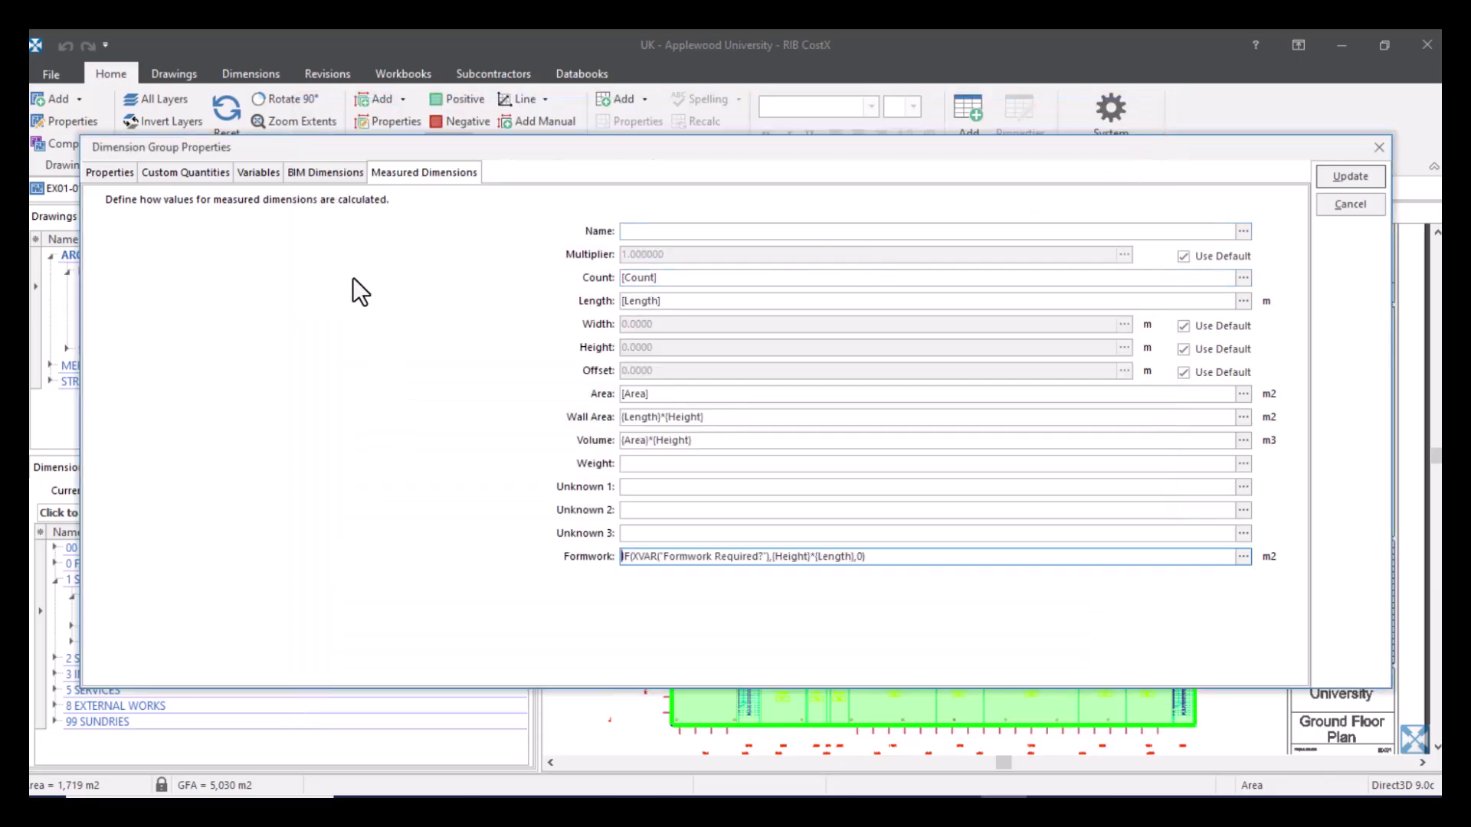
click(116, 173)
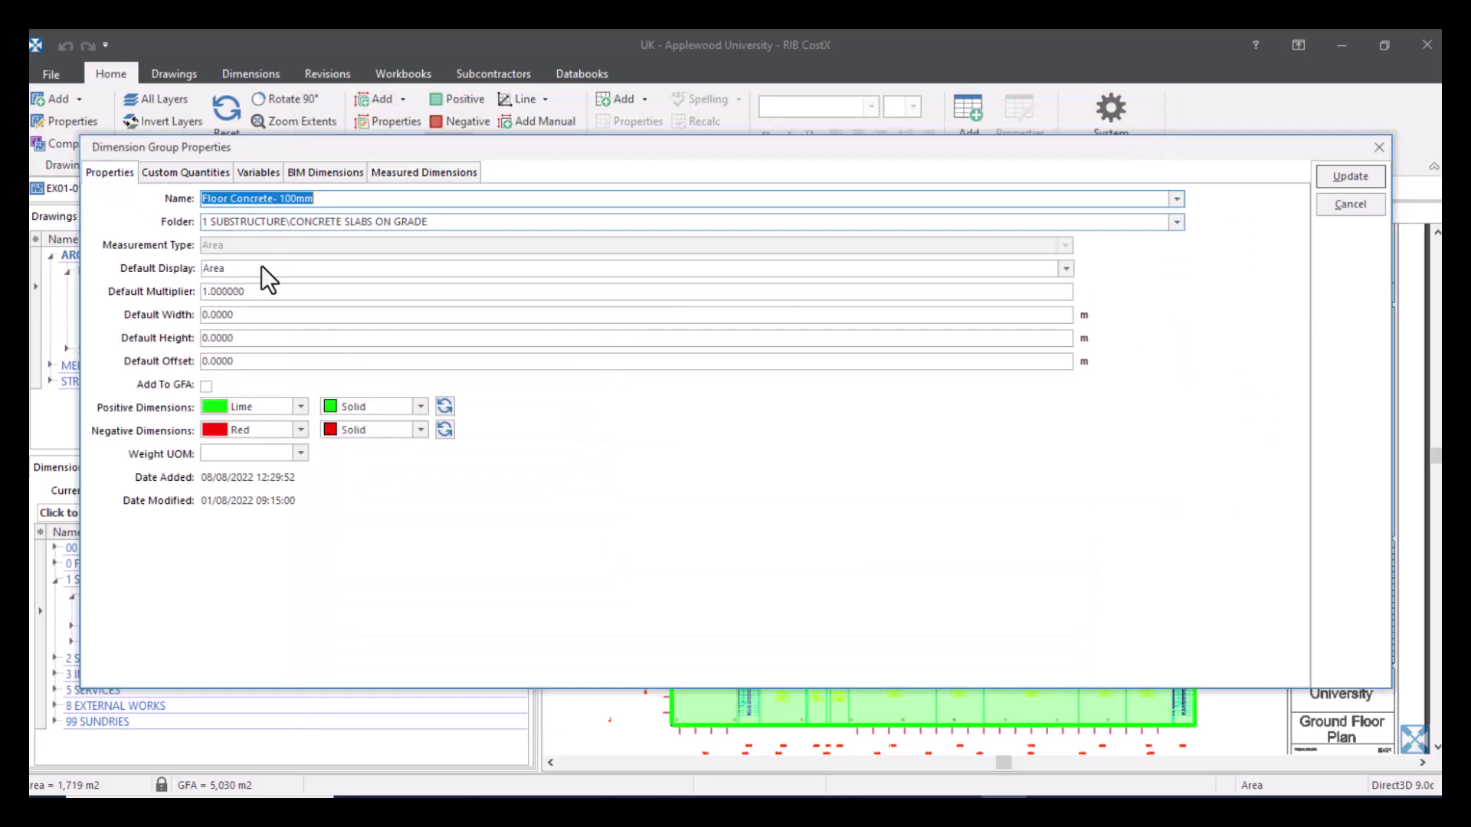
click(240, 338)
text(0)
drag(240, 338, 123, 336)
text(1.3)
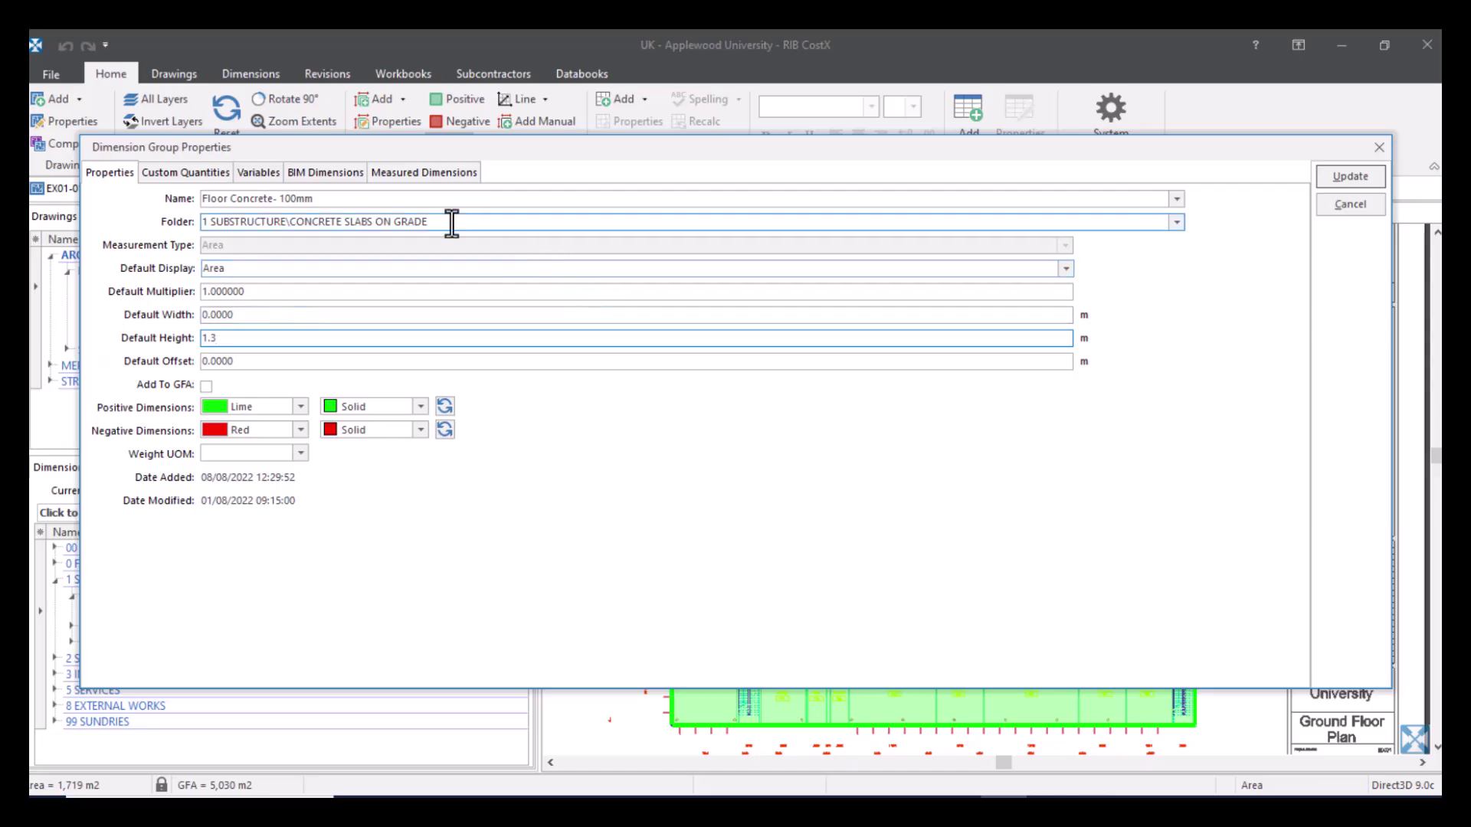
click(410, 176)
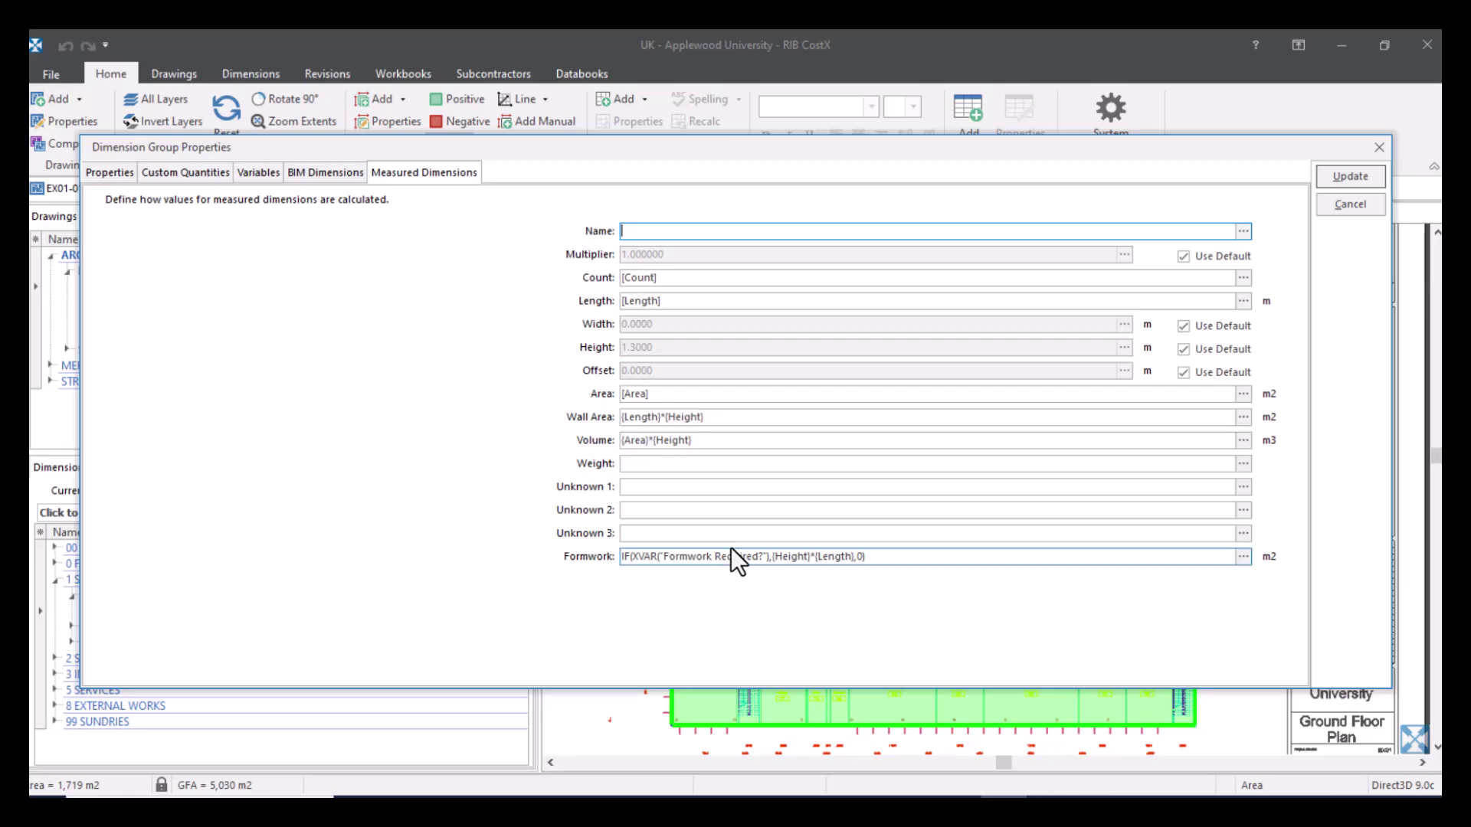
- Confirm Formwork Required? defaults to True and update the group
click(258, 172)
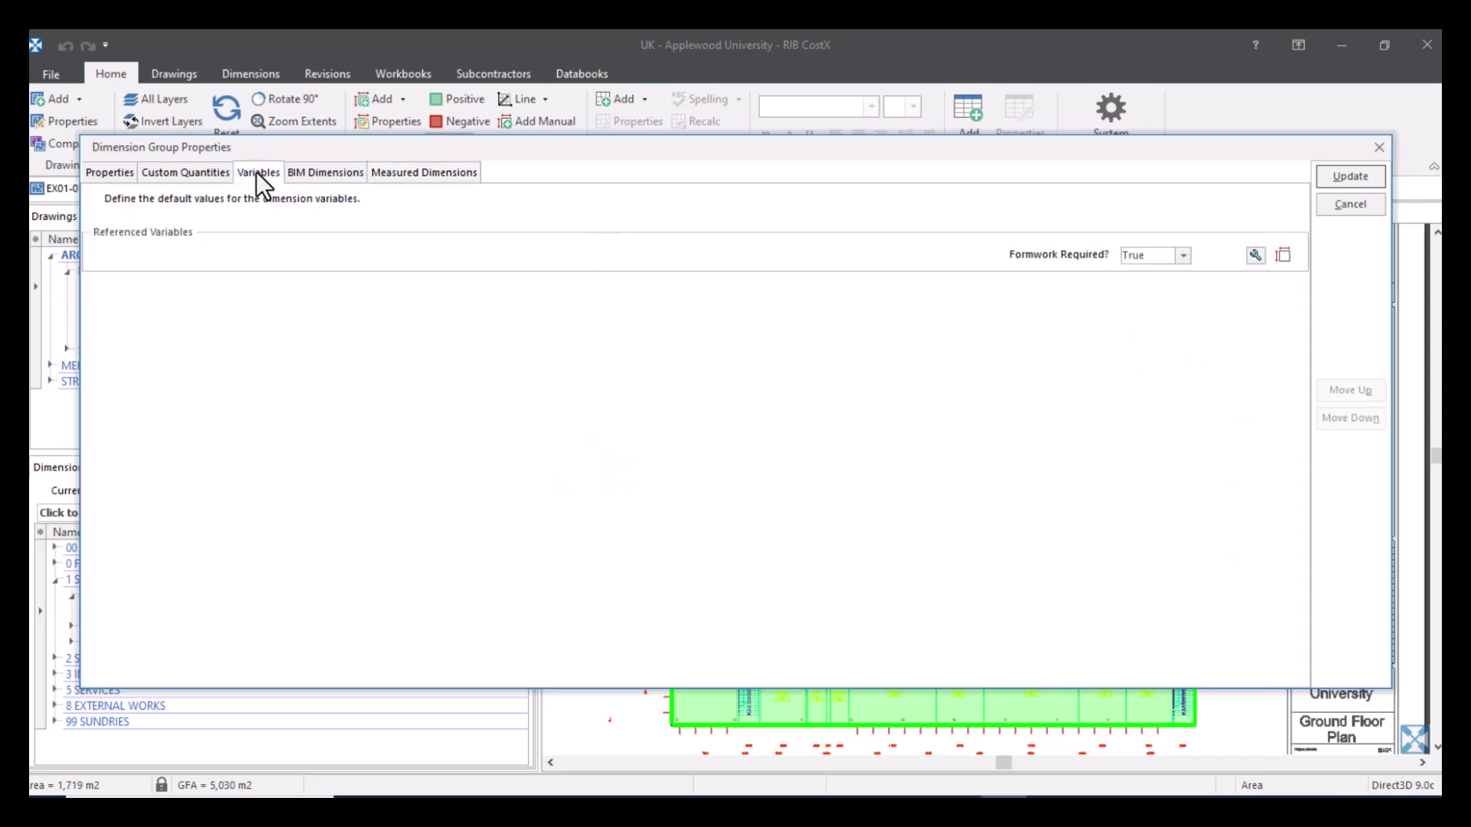
click(1182, 255)
click(1181, 255)
click(1349, 177)
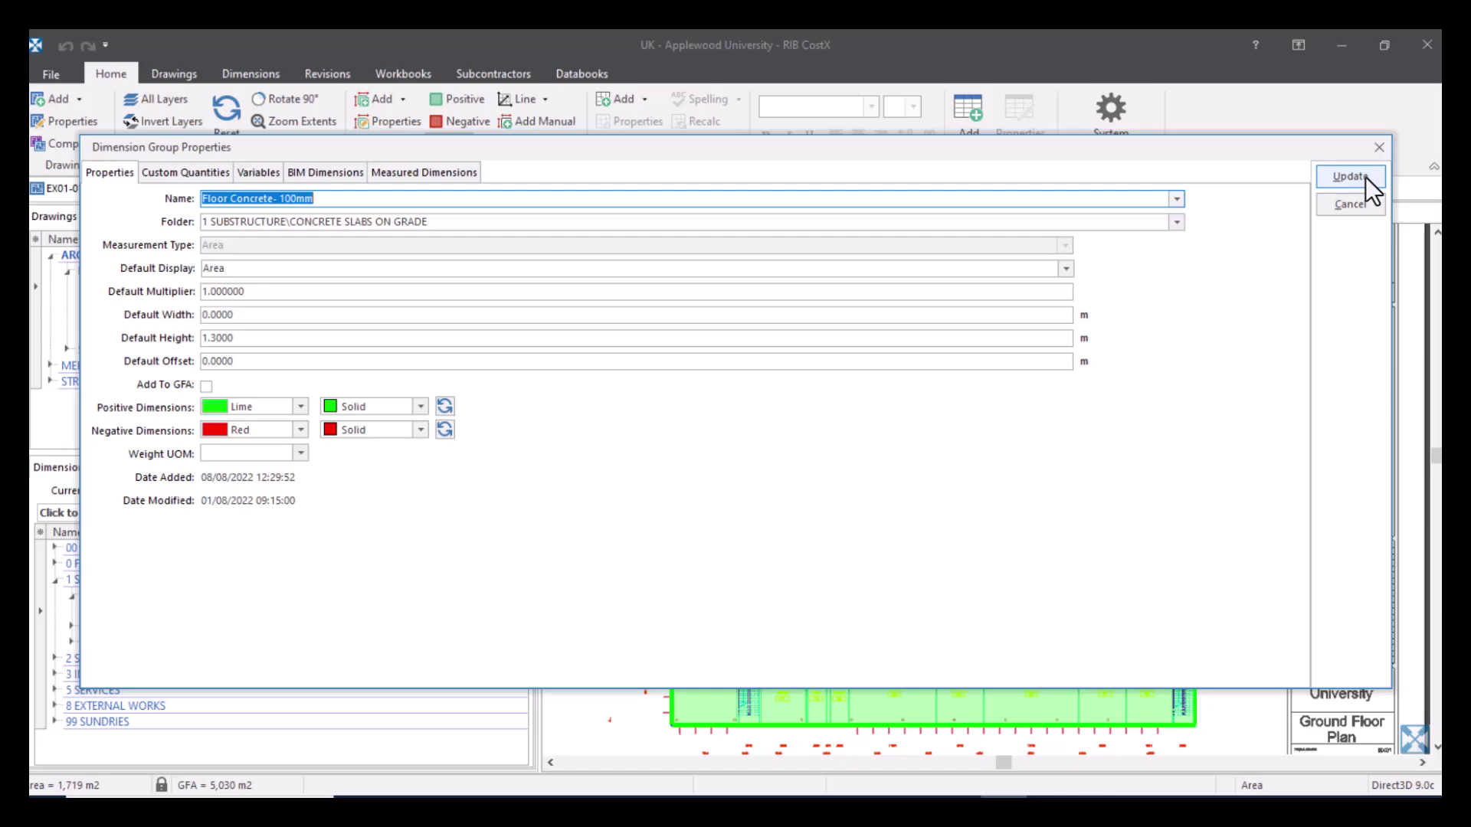
click(1365, 176)
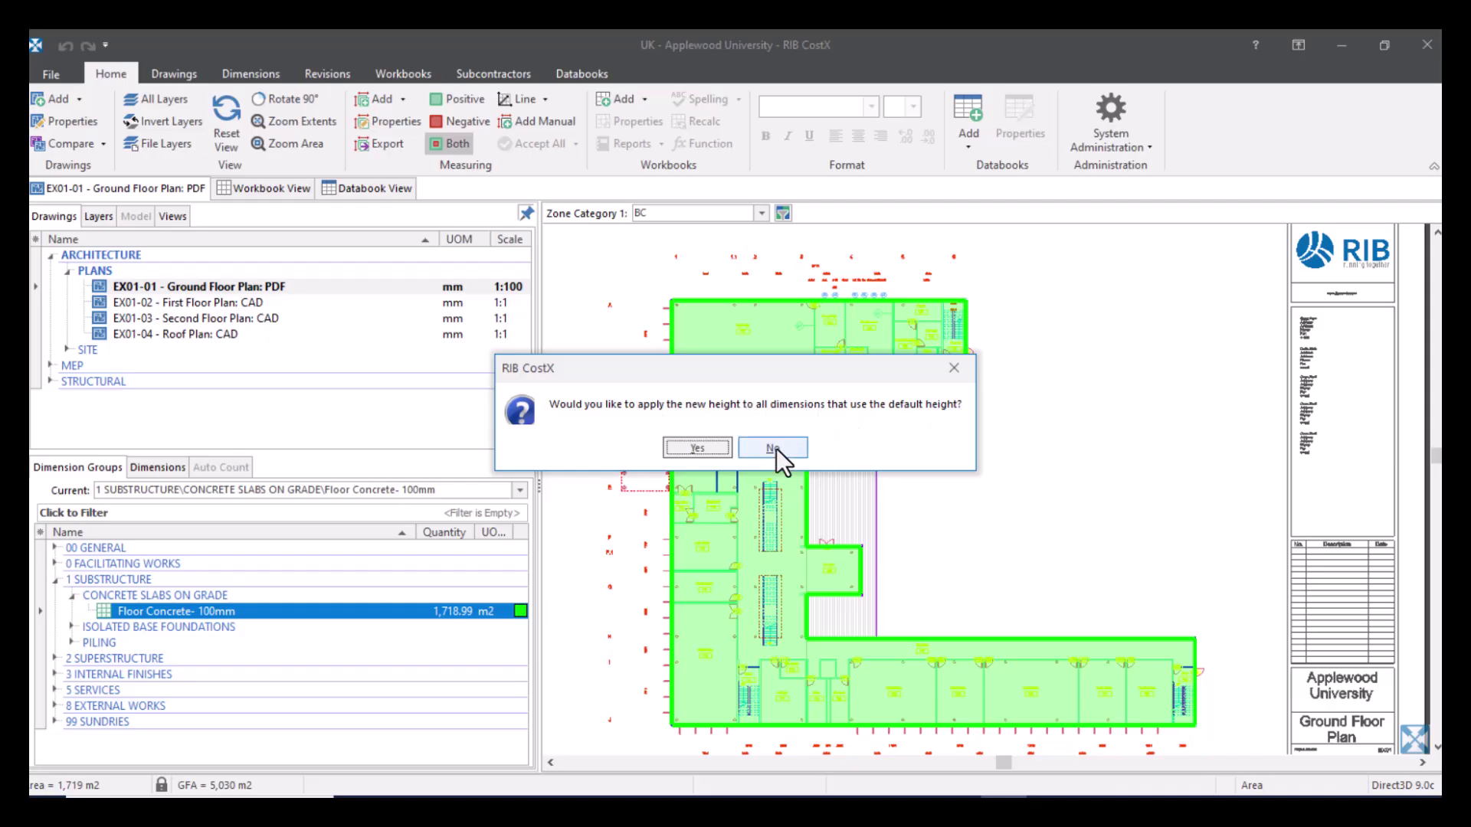
- Decline applying 1.3 m to existing dimensions and select the Floor Concrete- 100mm group
click(699, 447)
mouse_move(702, 447)
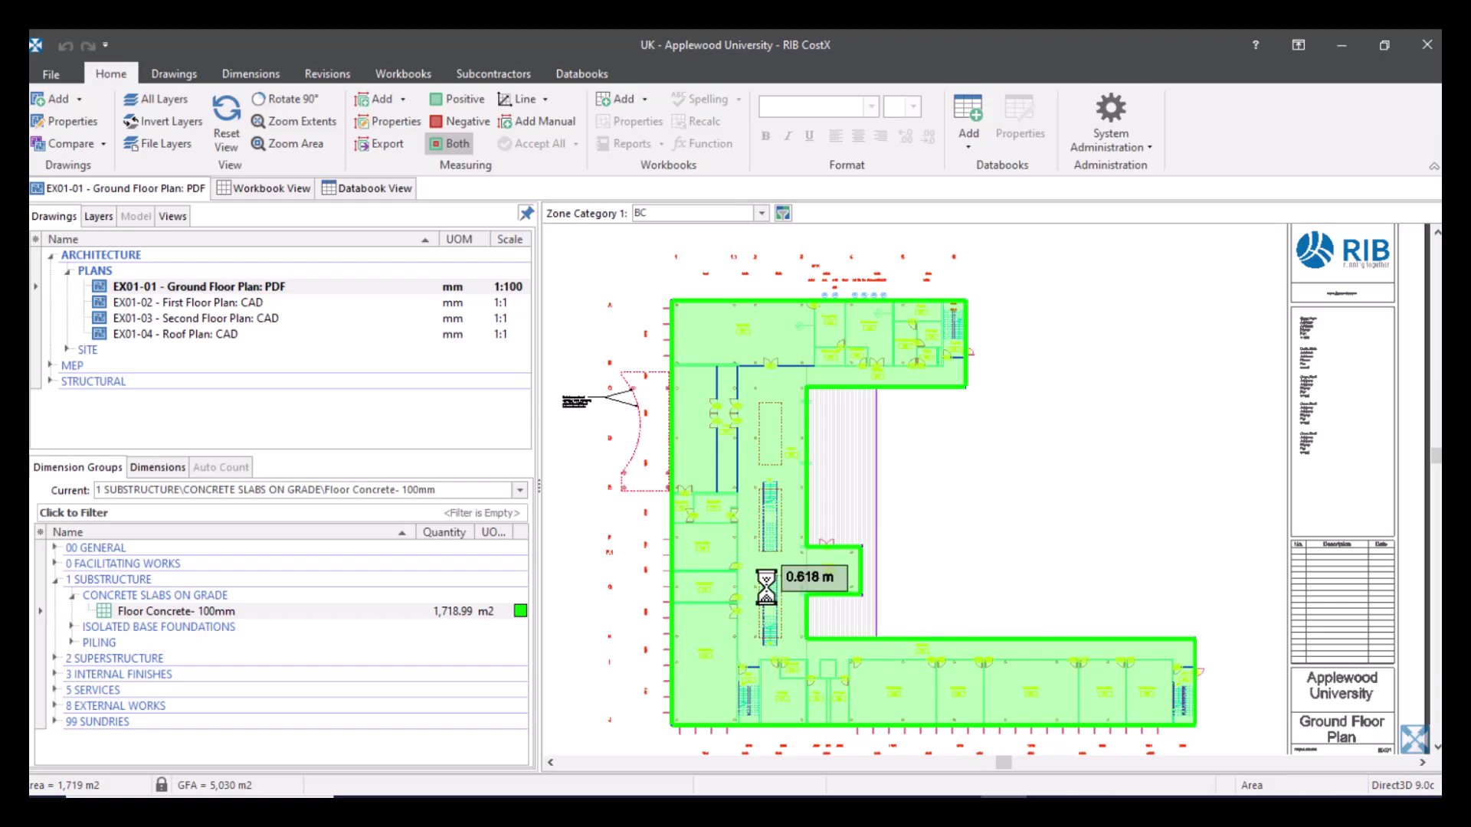
click(467, 611)
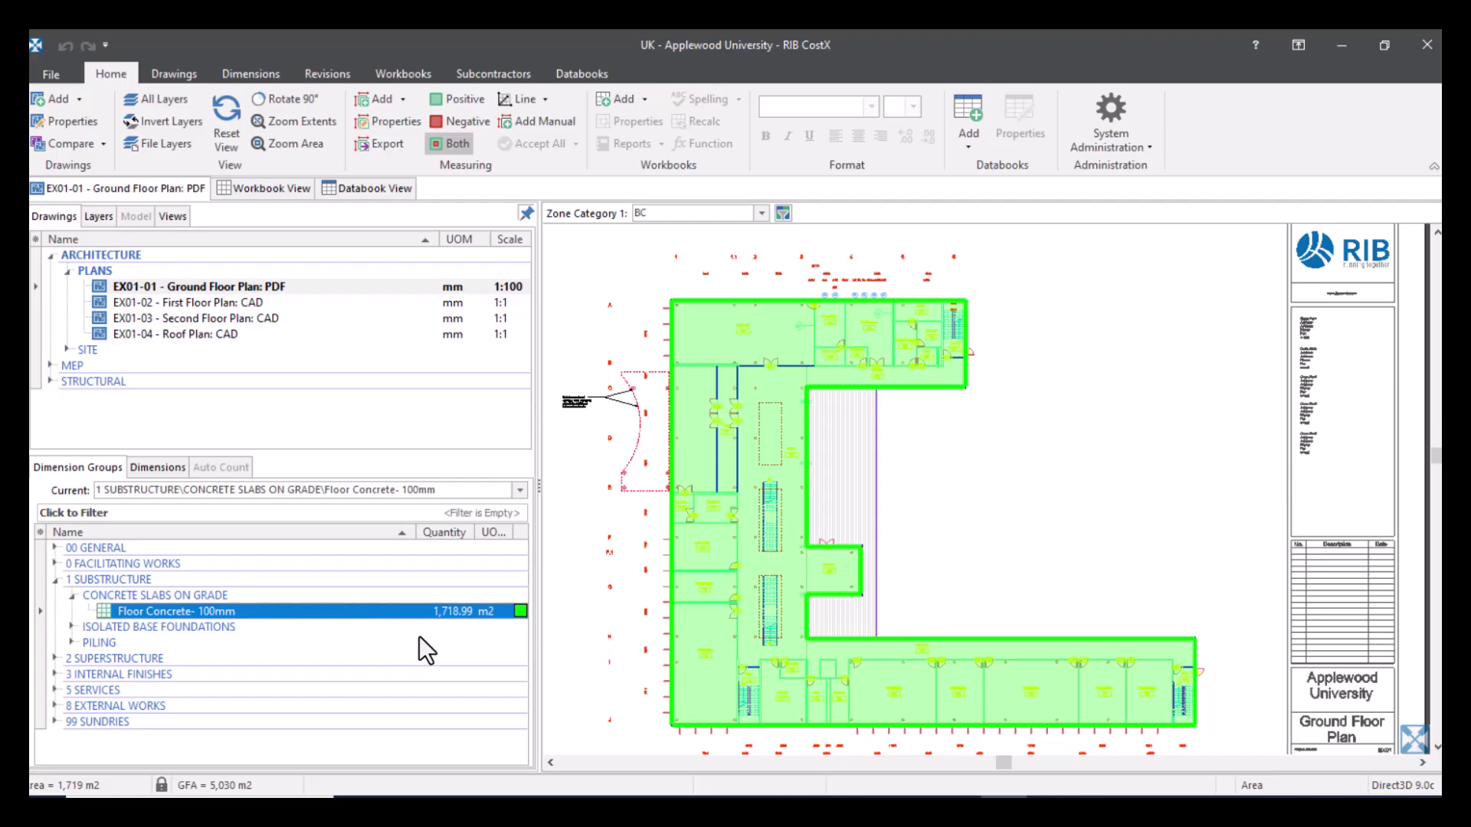
- Open the custom quantities of the Toilet group under 00 GENERAL rooms
click(54, 547)
click(71, 577)
scroll(141, 609, down, 5)
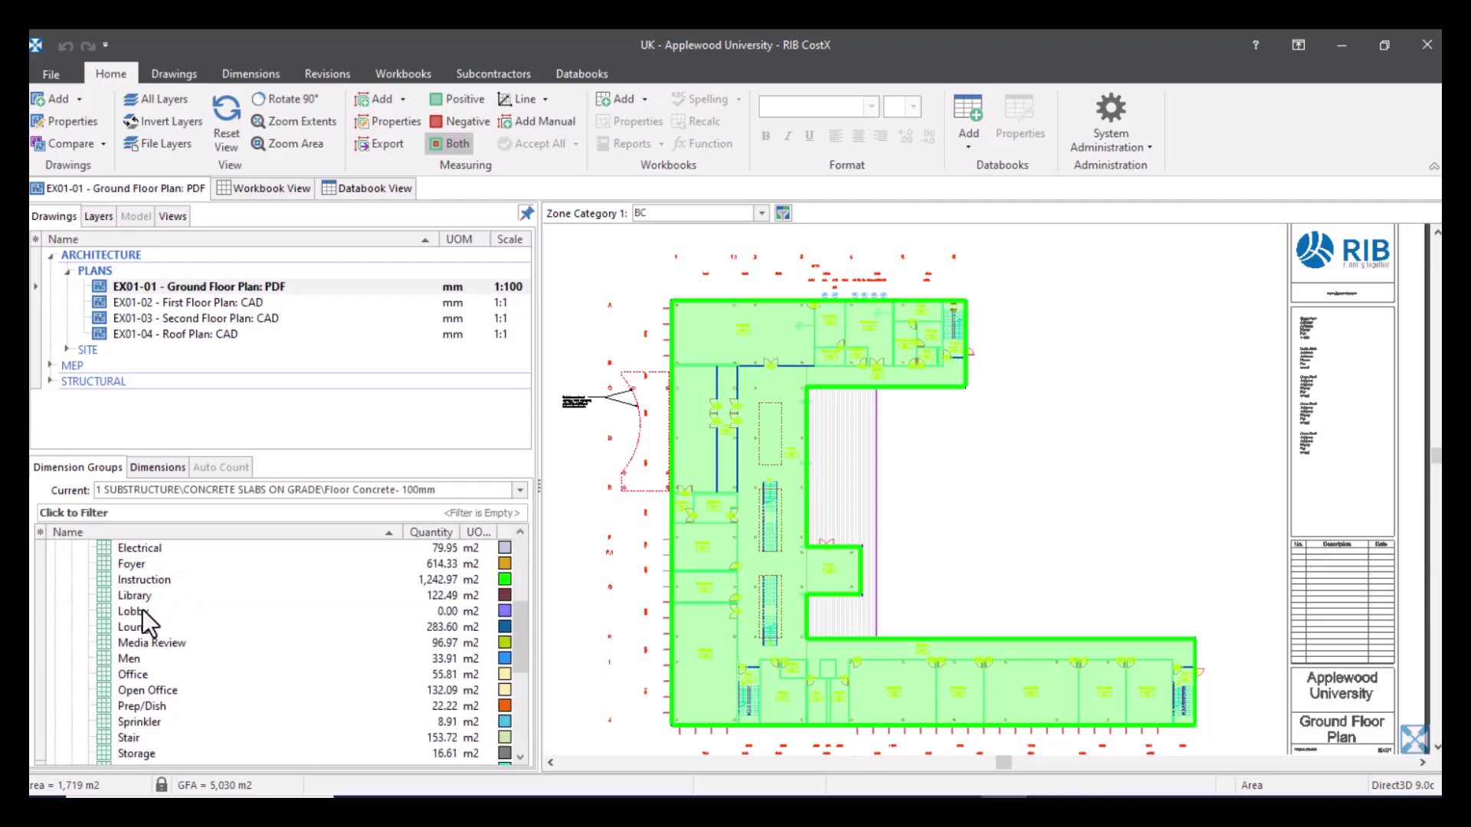
click(437, 627)
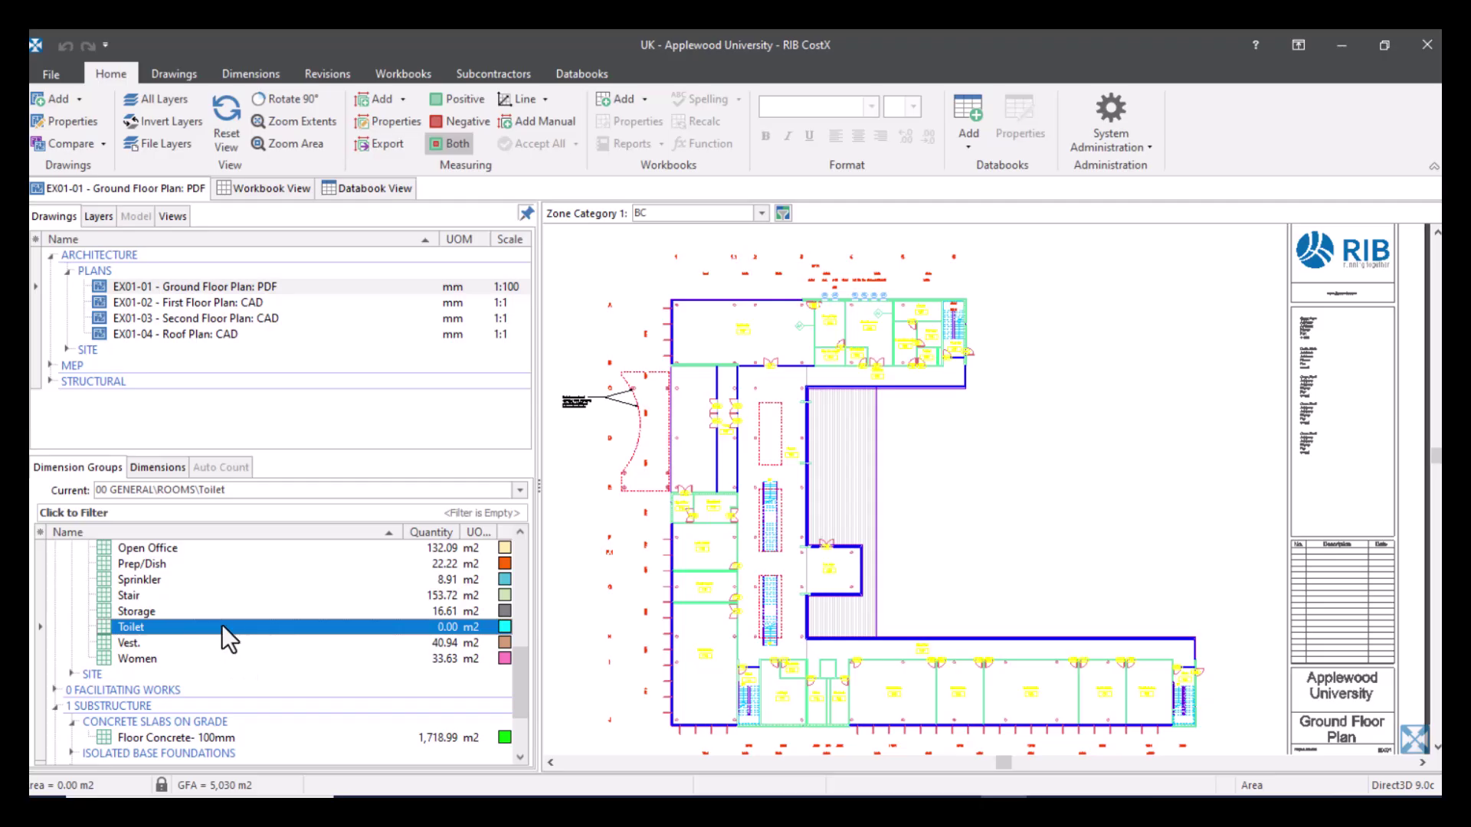
double_click(222, 625)
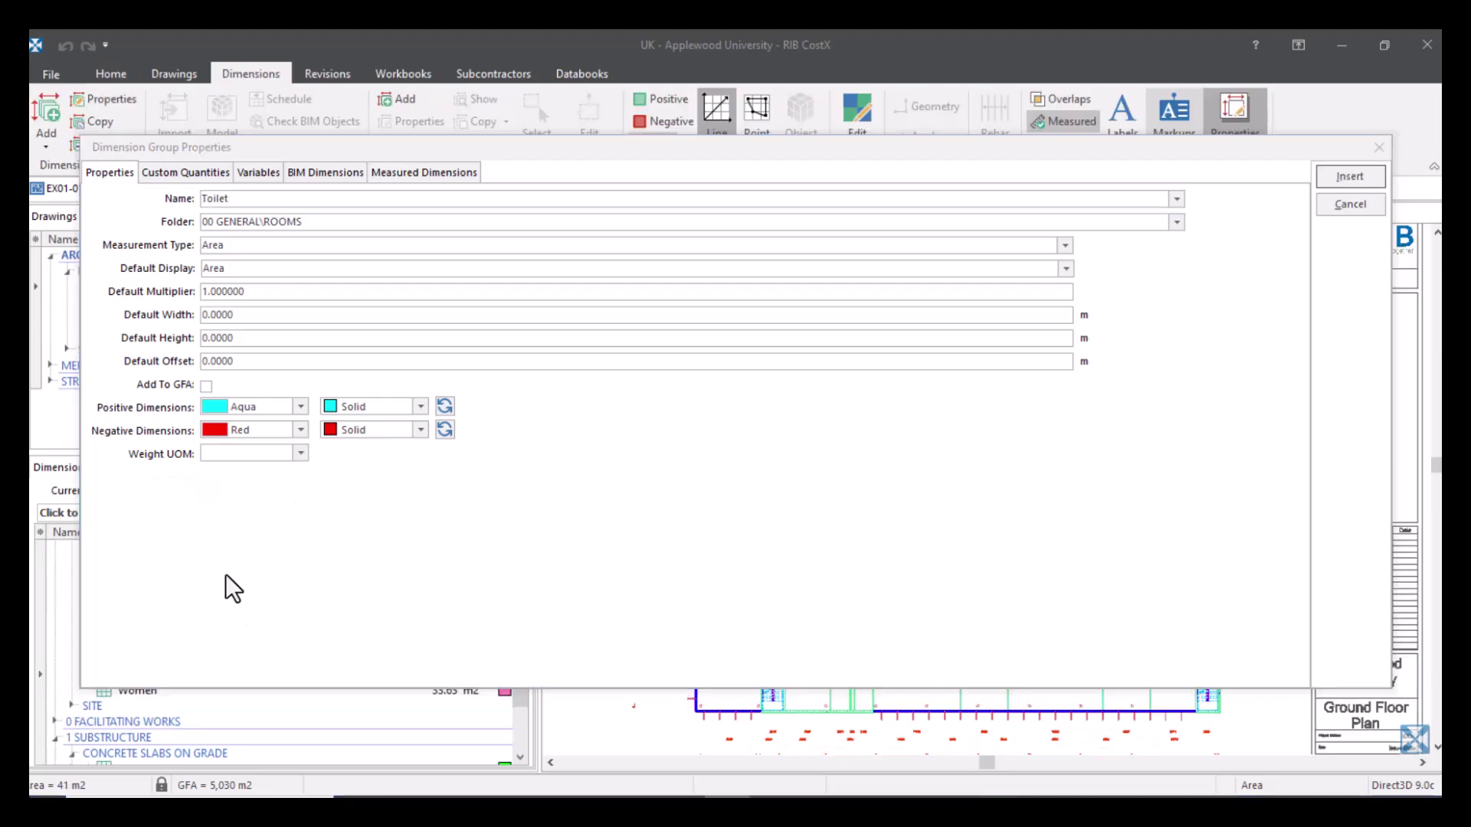
click(204, 176)
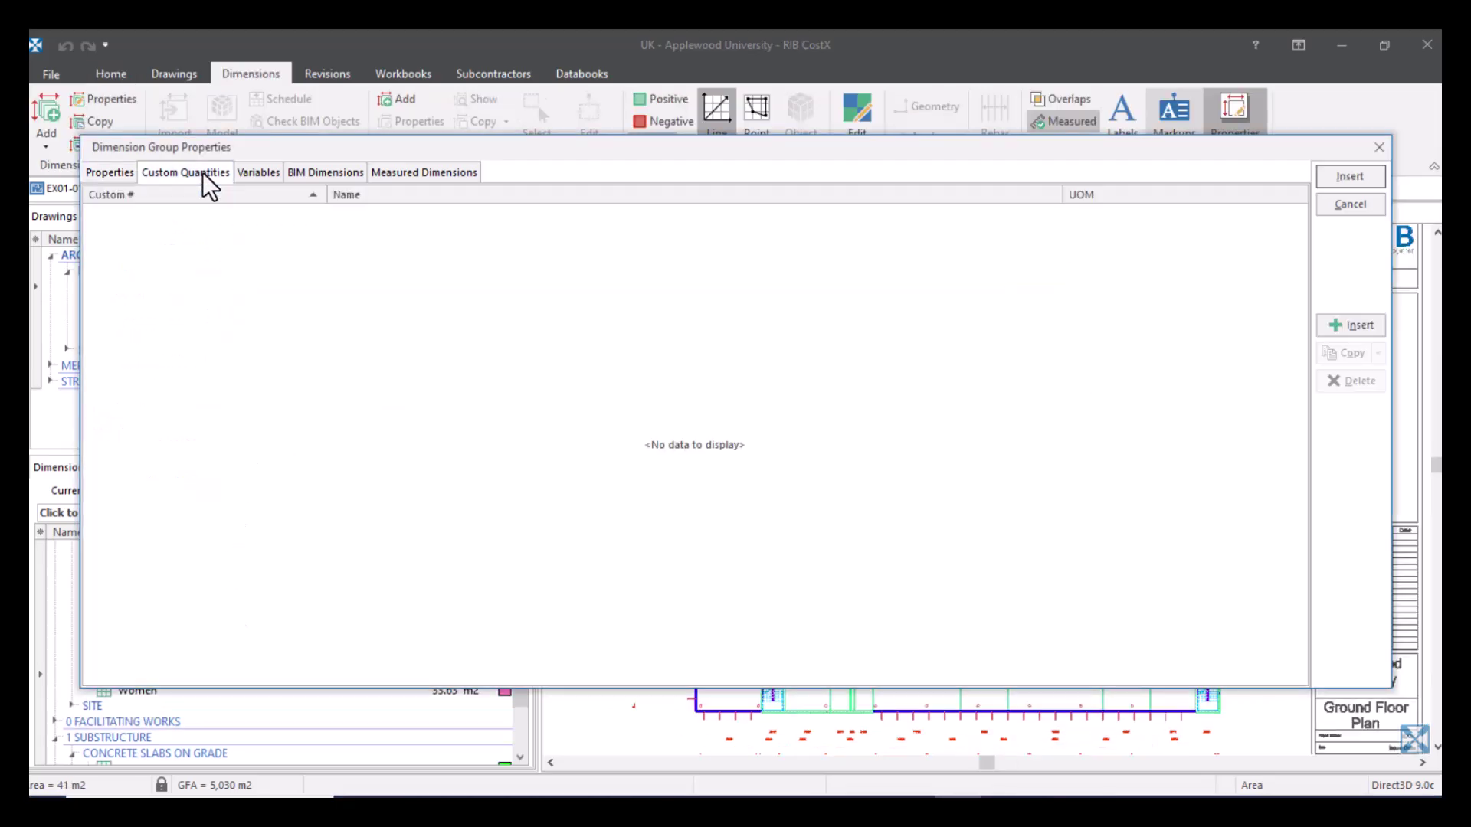
- Add a Tile Area custom quantity in m2 and select its measured-dimension field
click(1349, 325)
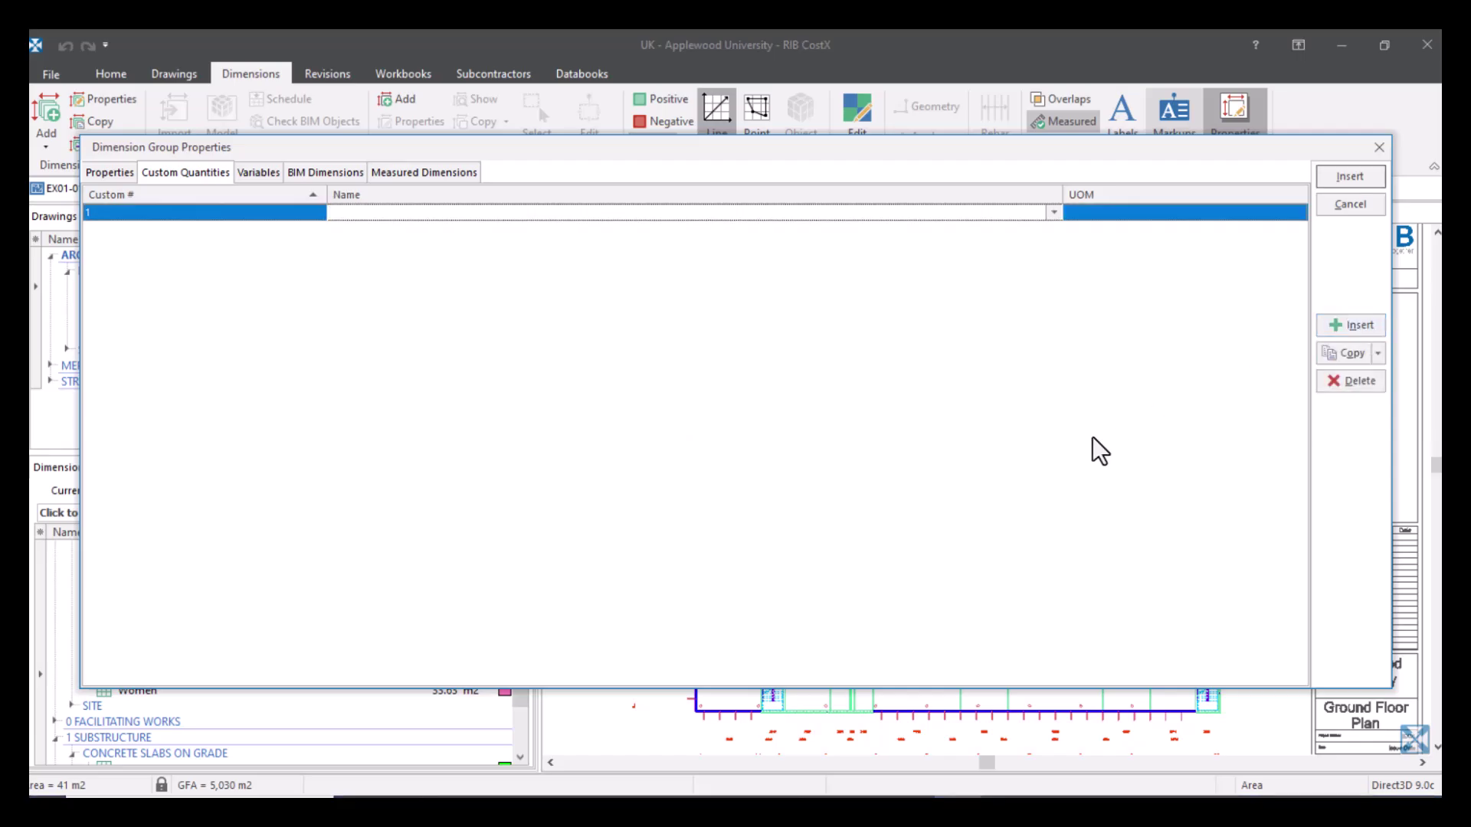
text(Tile Area)
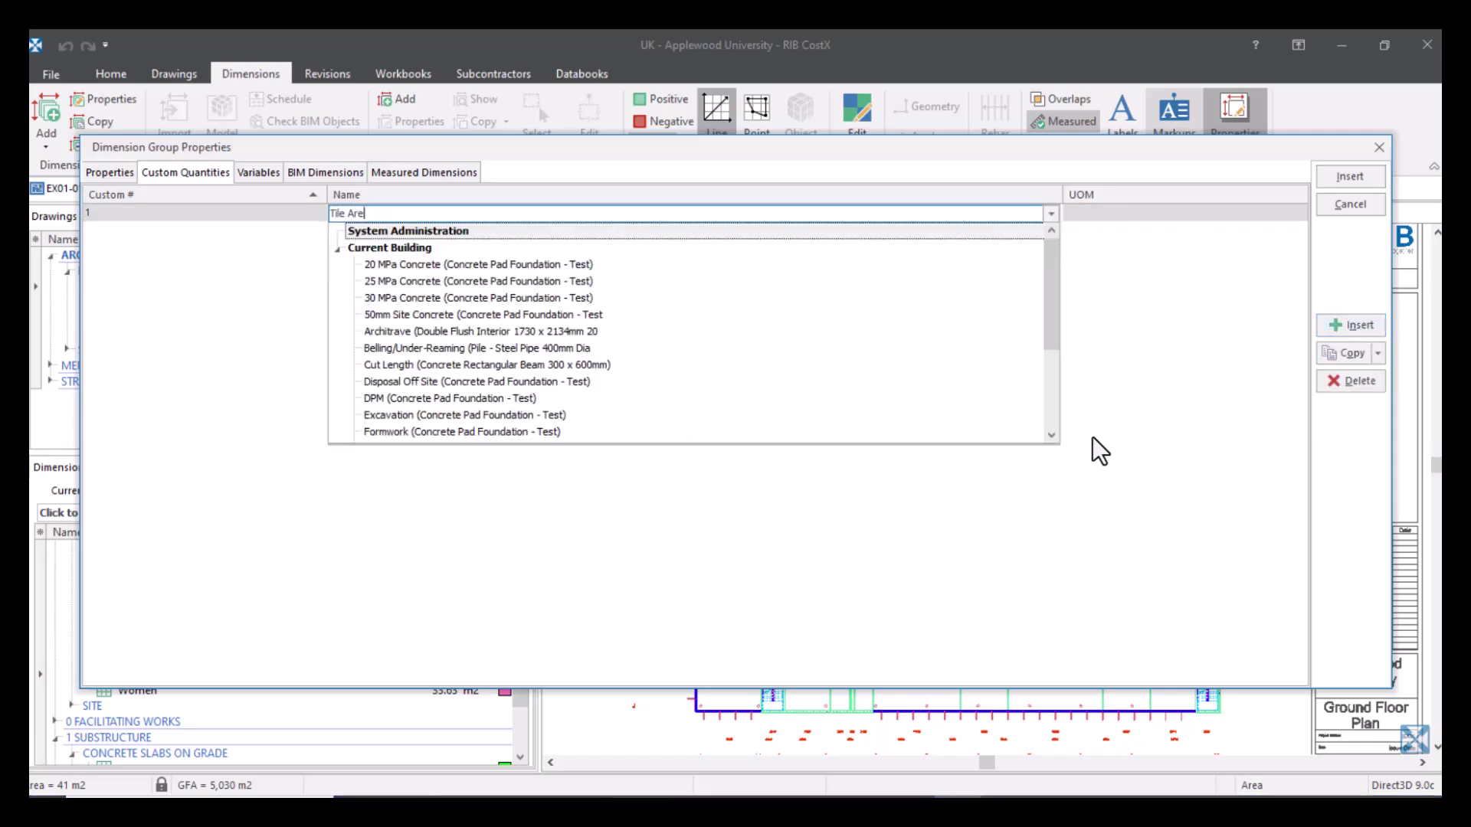
click(1271, 218)
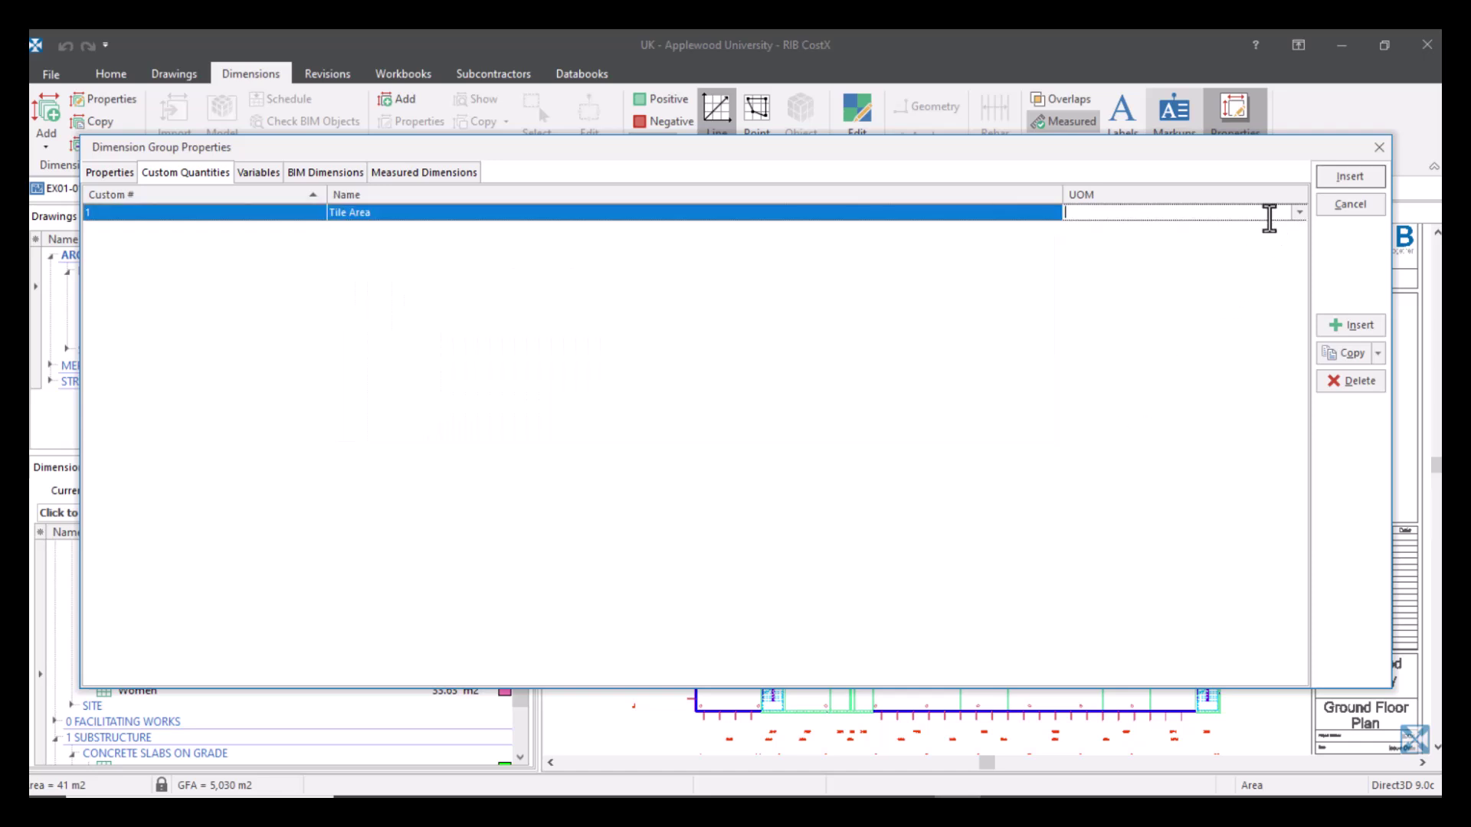
click(1299, 214)
scroll(1264, 285, down, 1)
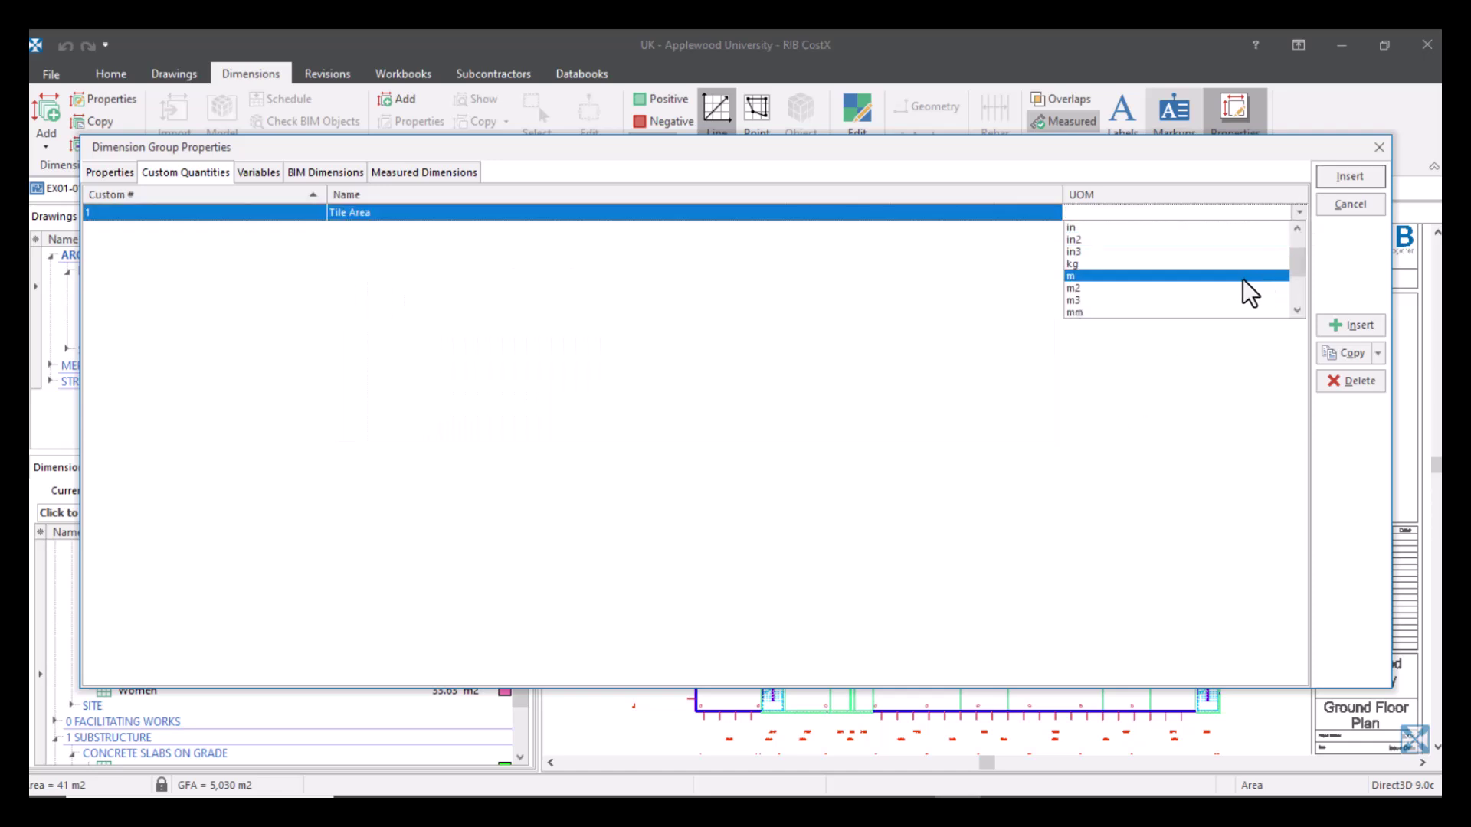
click(1243, 288)
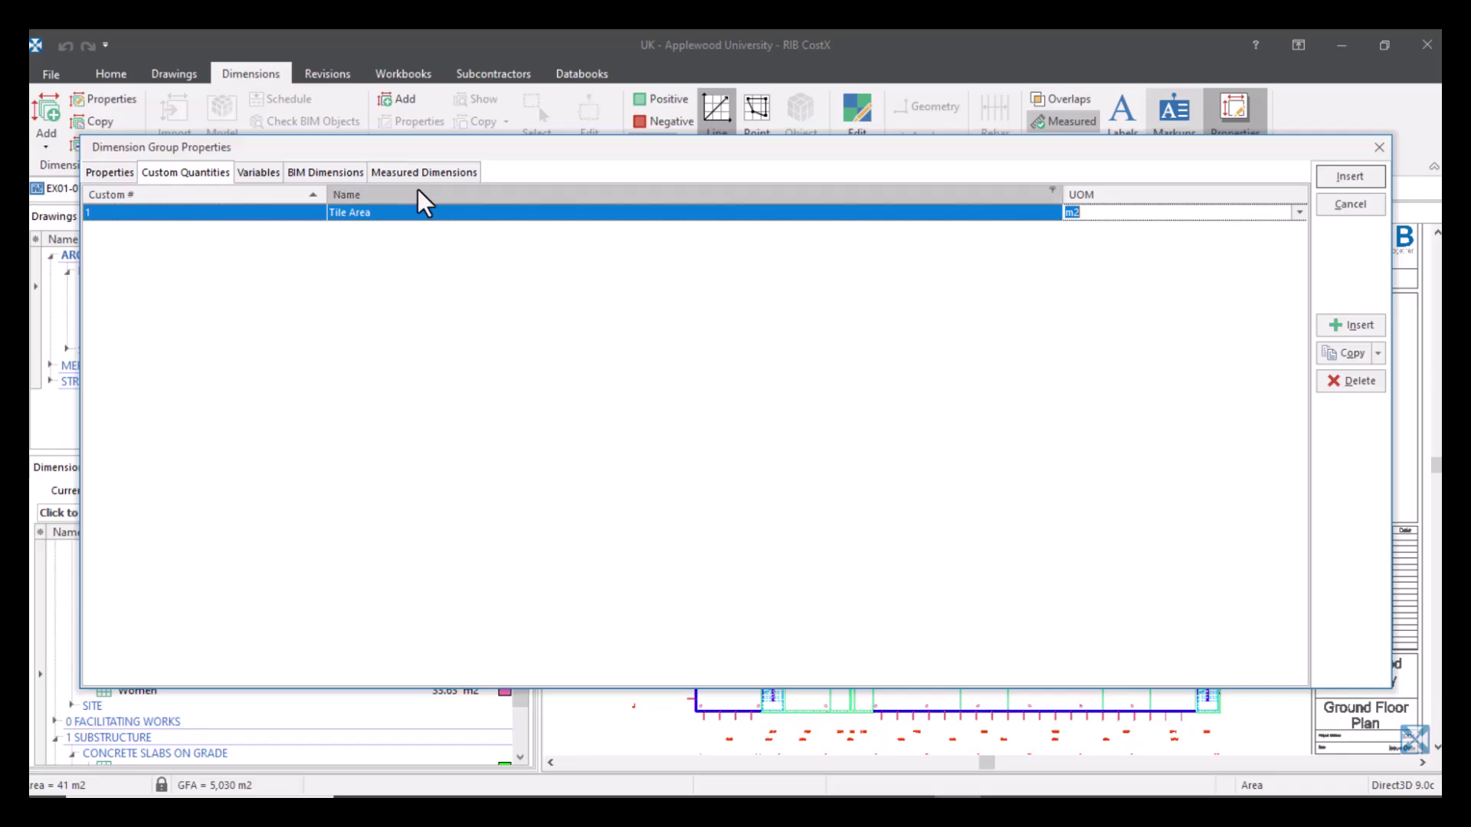
click(443, 182)
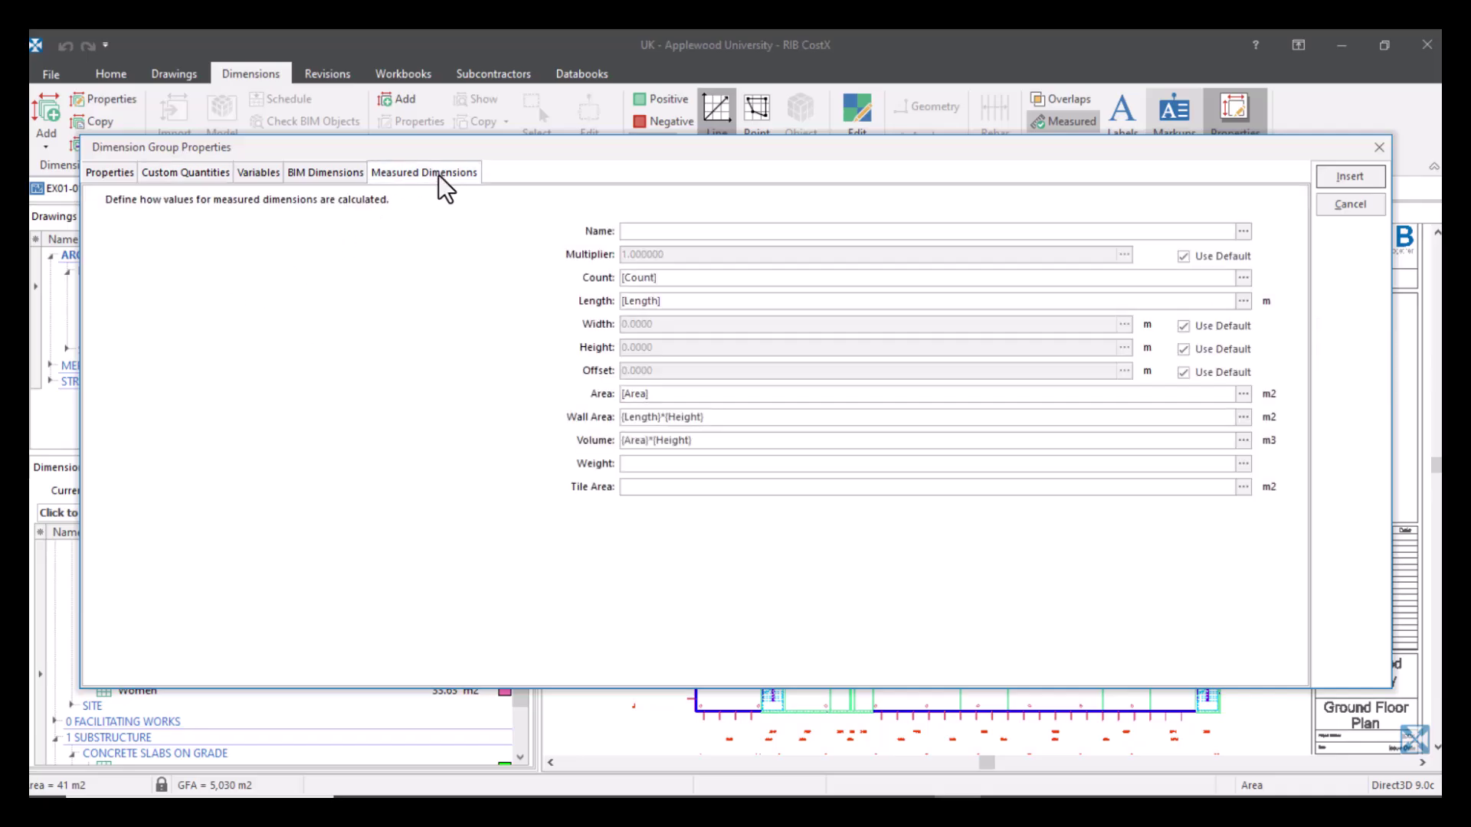
click(627, 487)
- Open Tile Area's Expression Editor on the Variables tab
click(1244, 487)
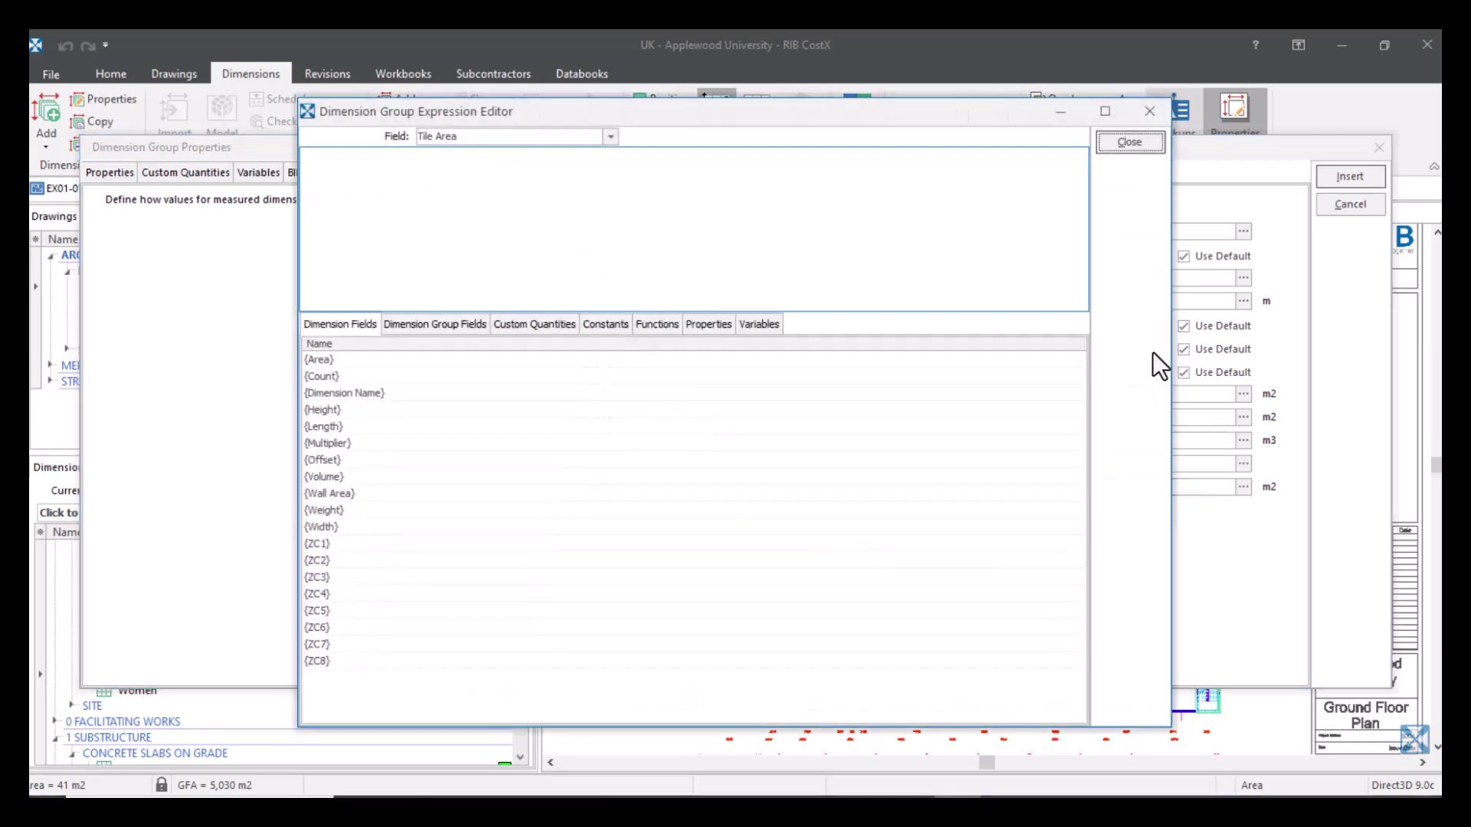
click(766, 326)
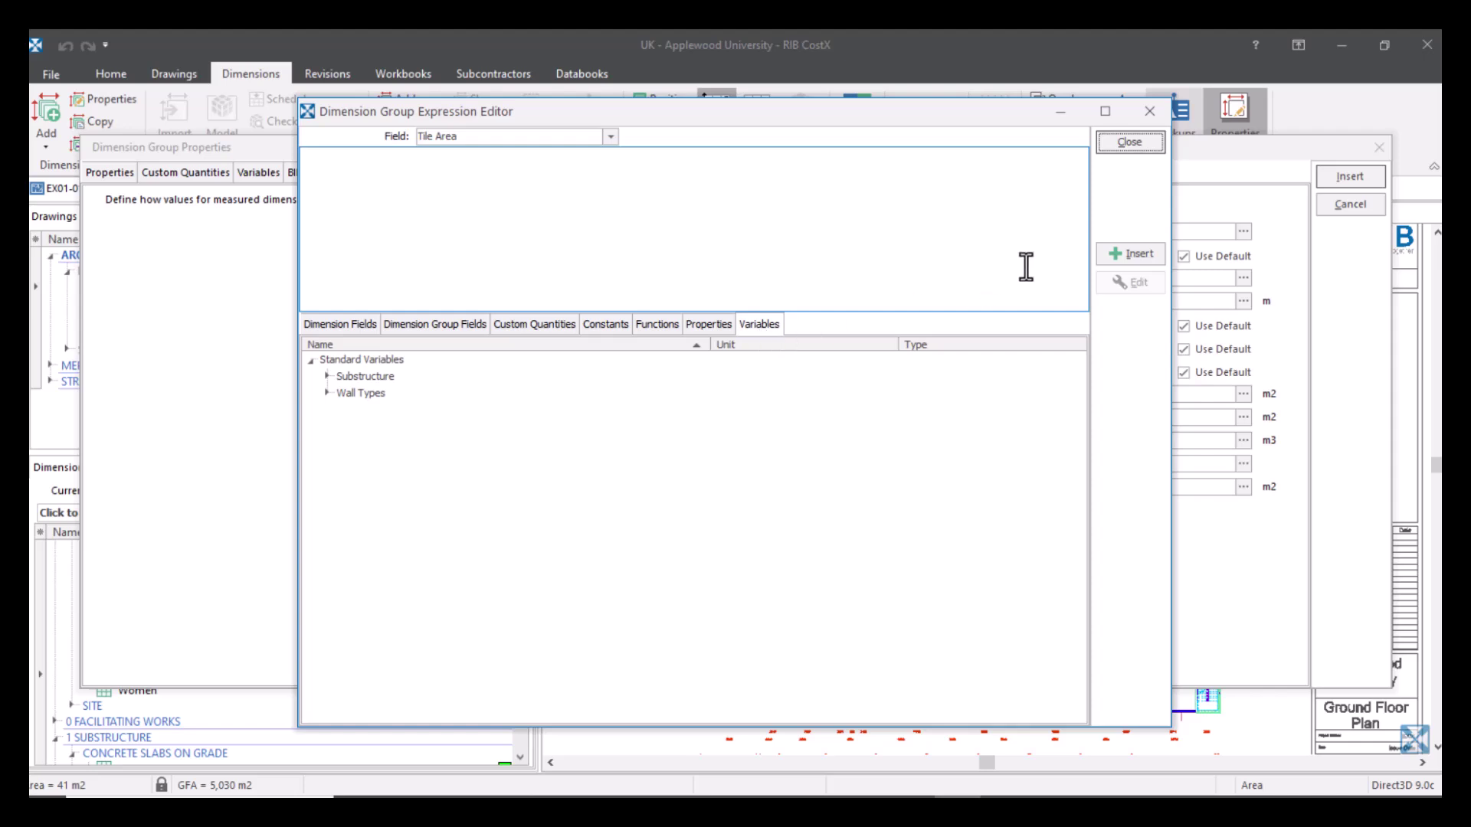
- Create a variable named Tile Height of Selection type with unit m2
click(1134, 253)
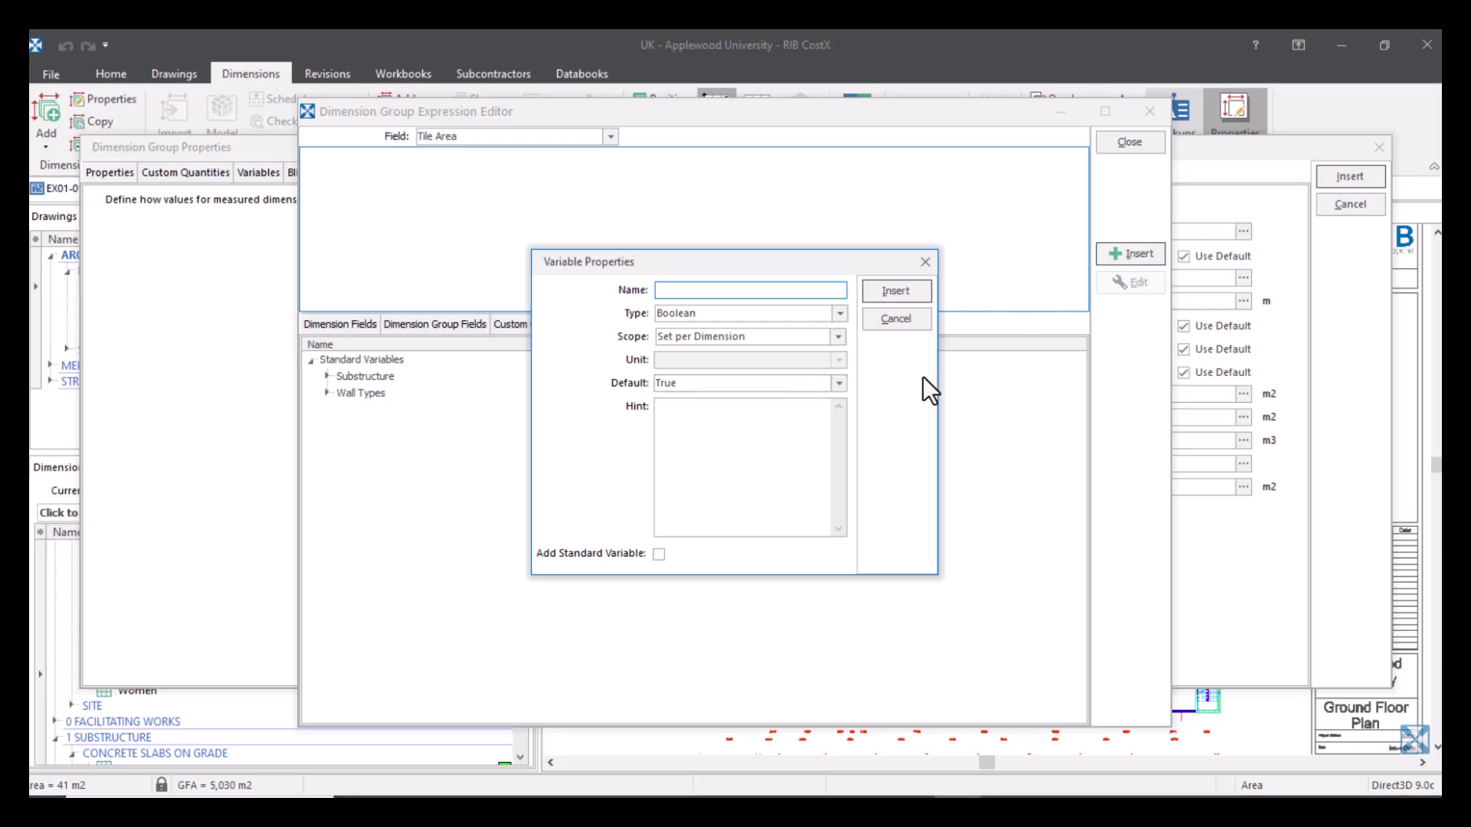
text(Tile Height)
click(838, 314)
click(810, 352)
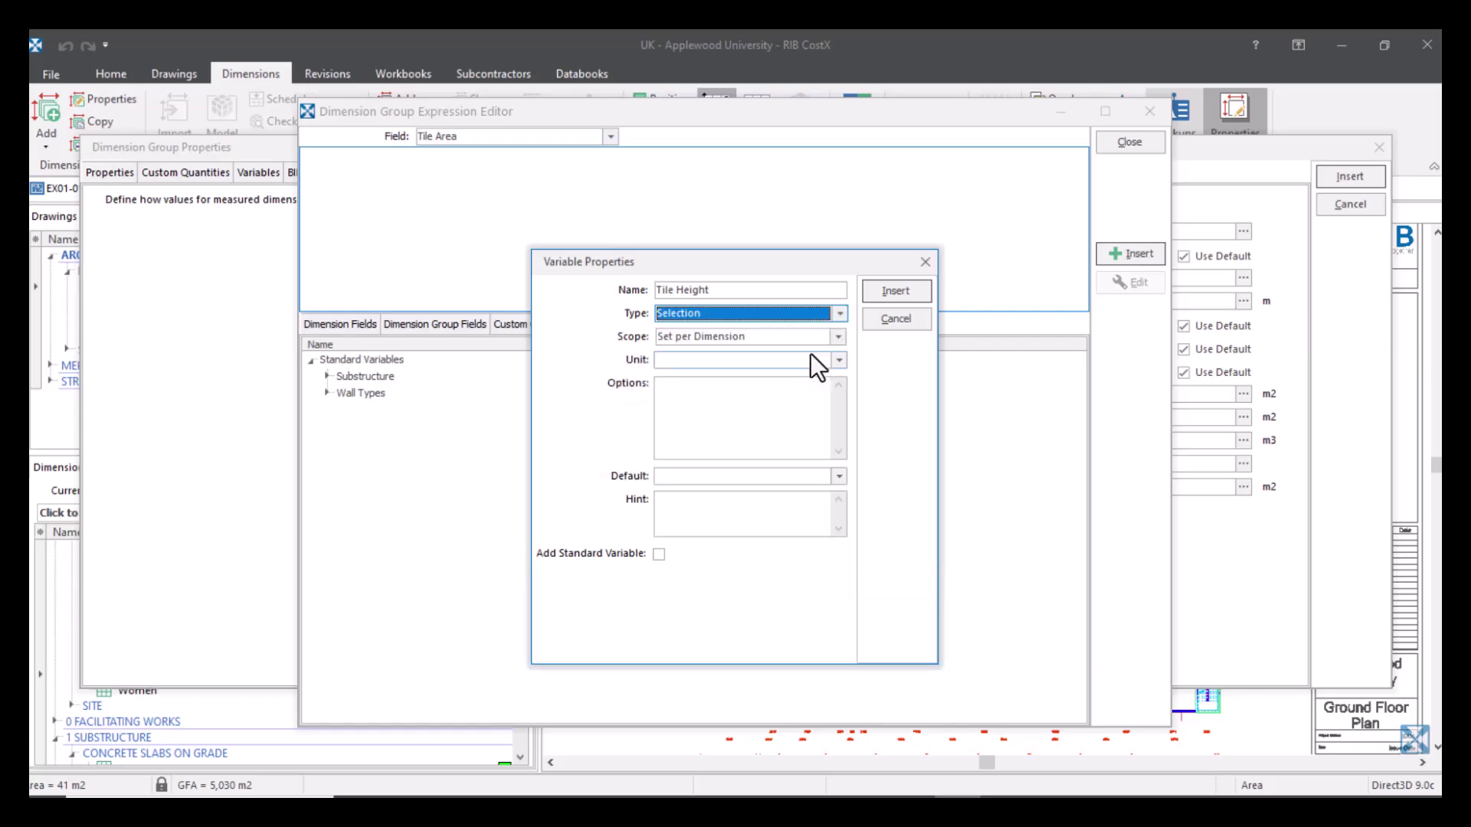
click(832, 363)
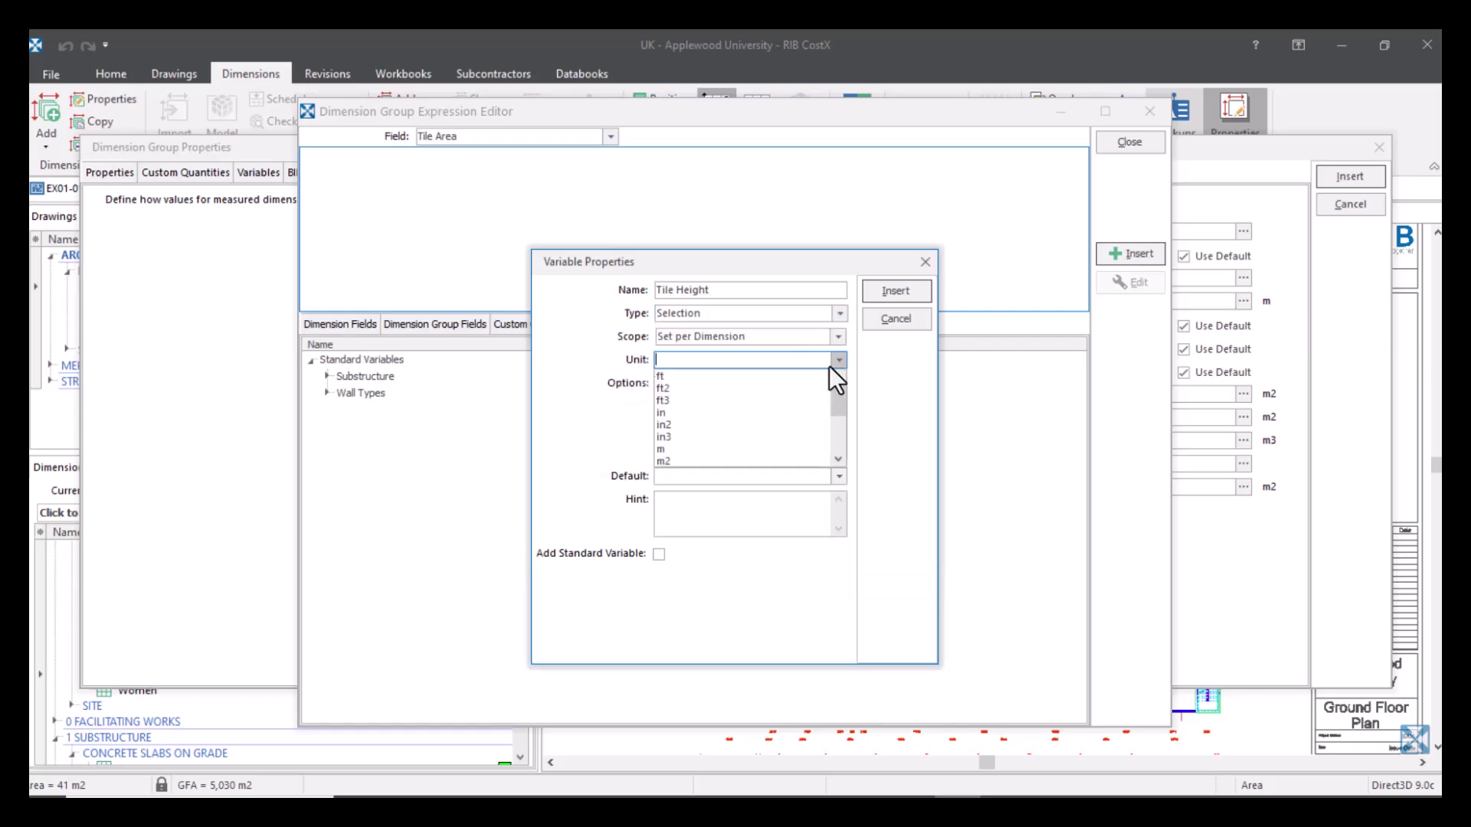
click(780, 461)
- Enter options 3/4 Height and 1/2 Height, defaulting to 3/4 Height
click(734, 404)
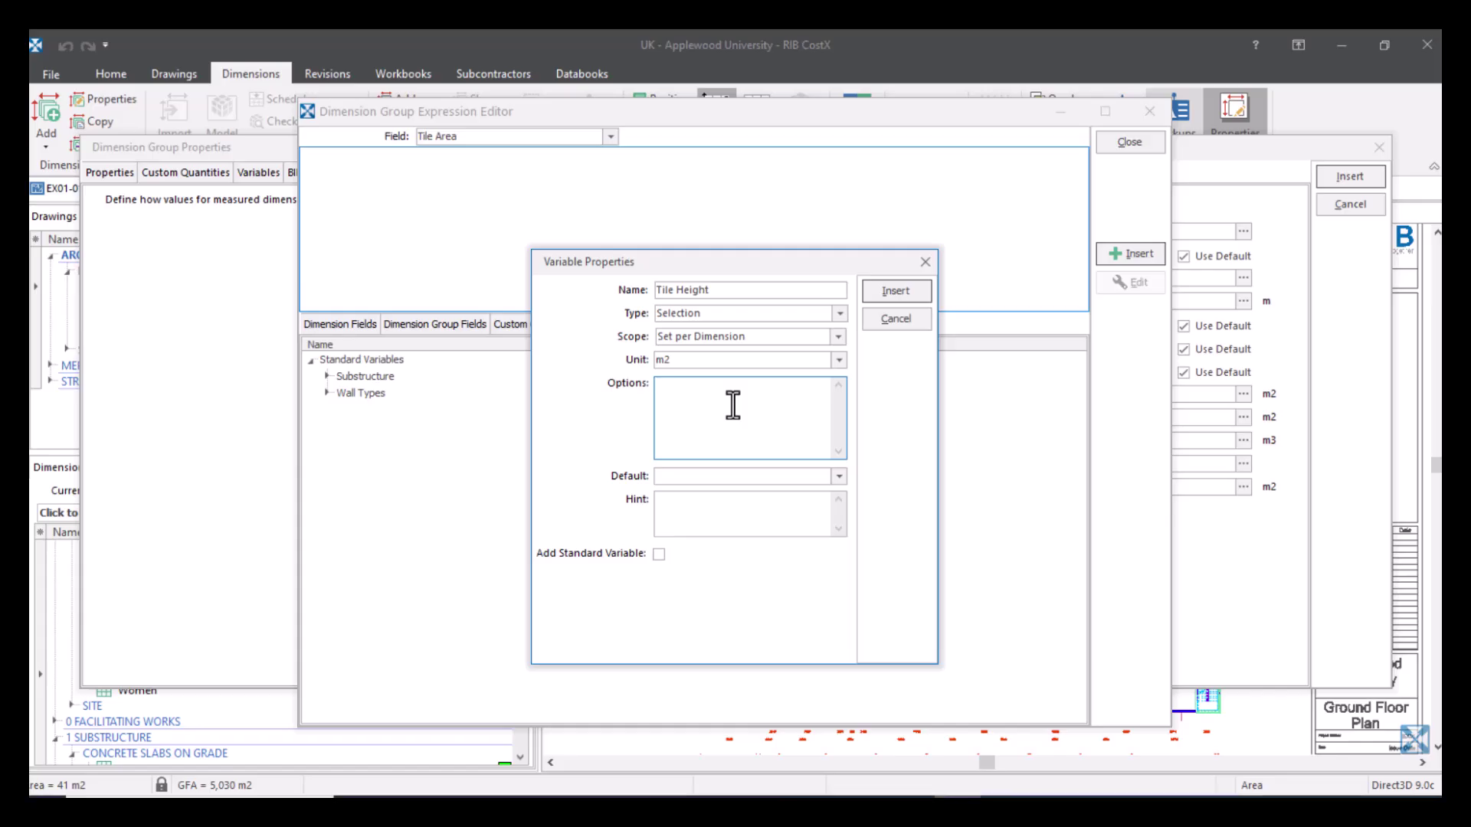
text(3/4 Height)
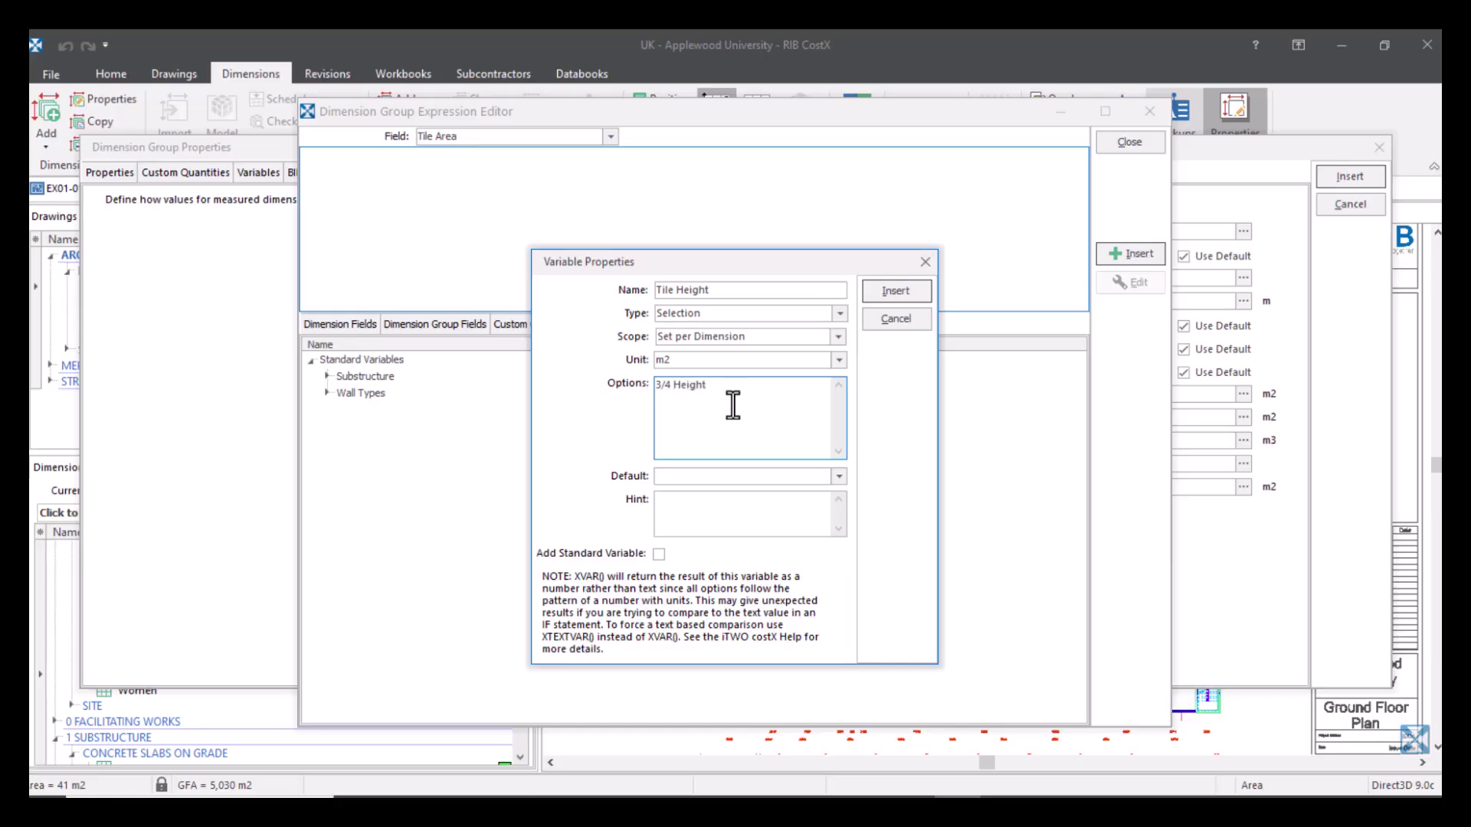
key(Return)
text(1/2 Height)
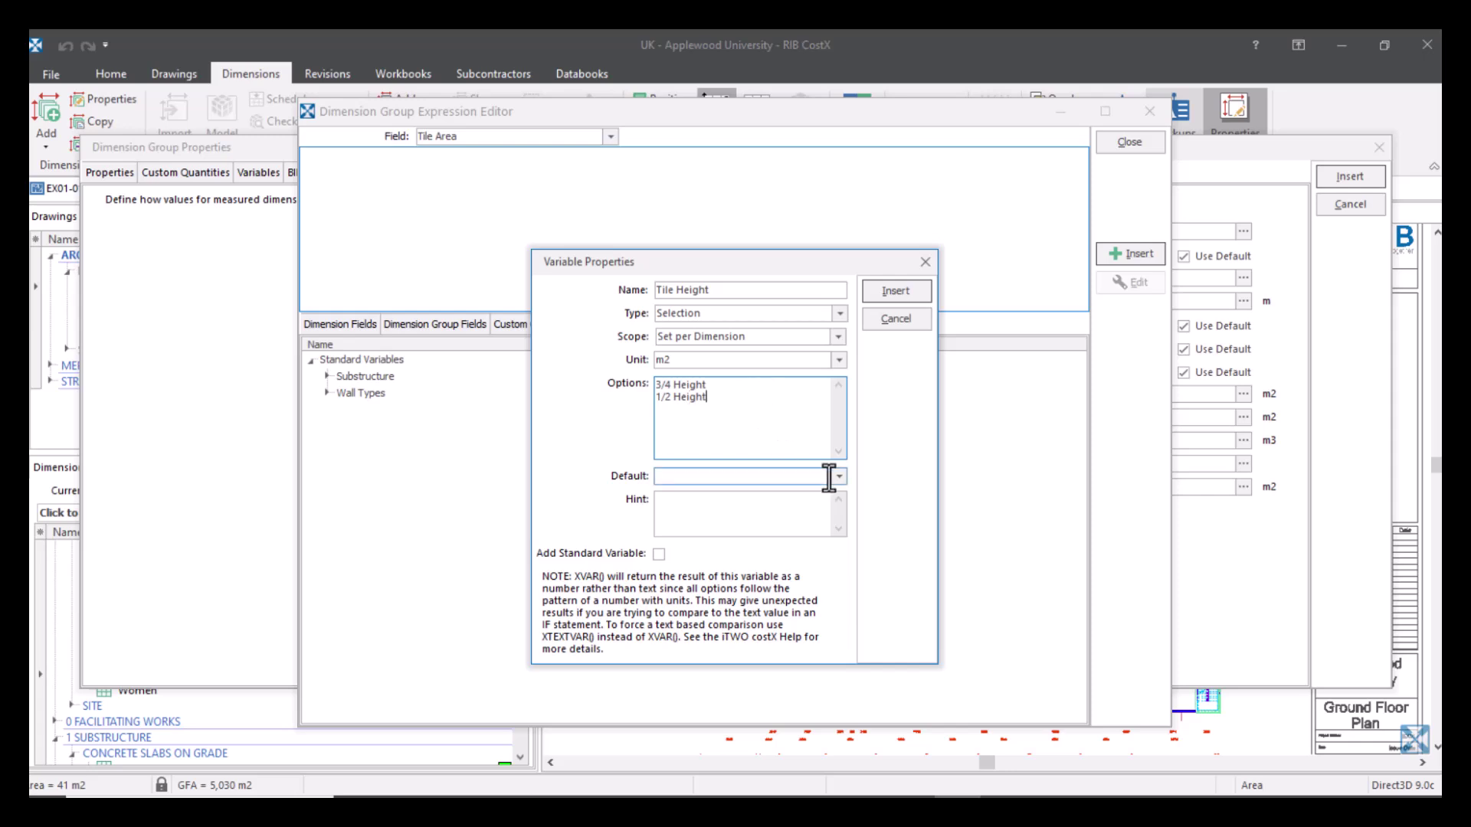
click(838, 478)
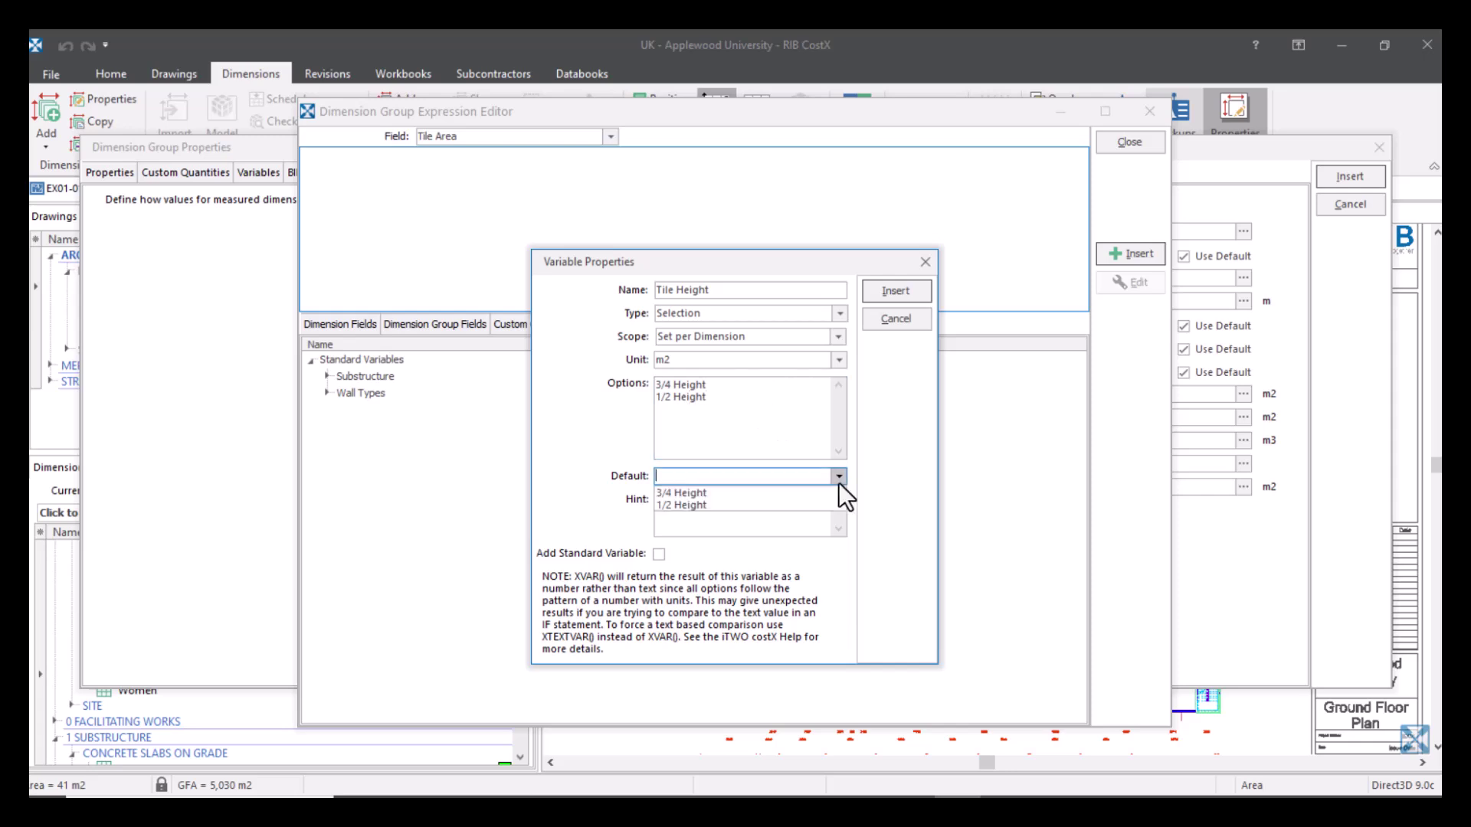
click(782, 491)
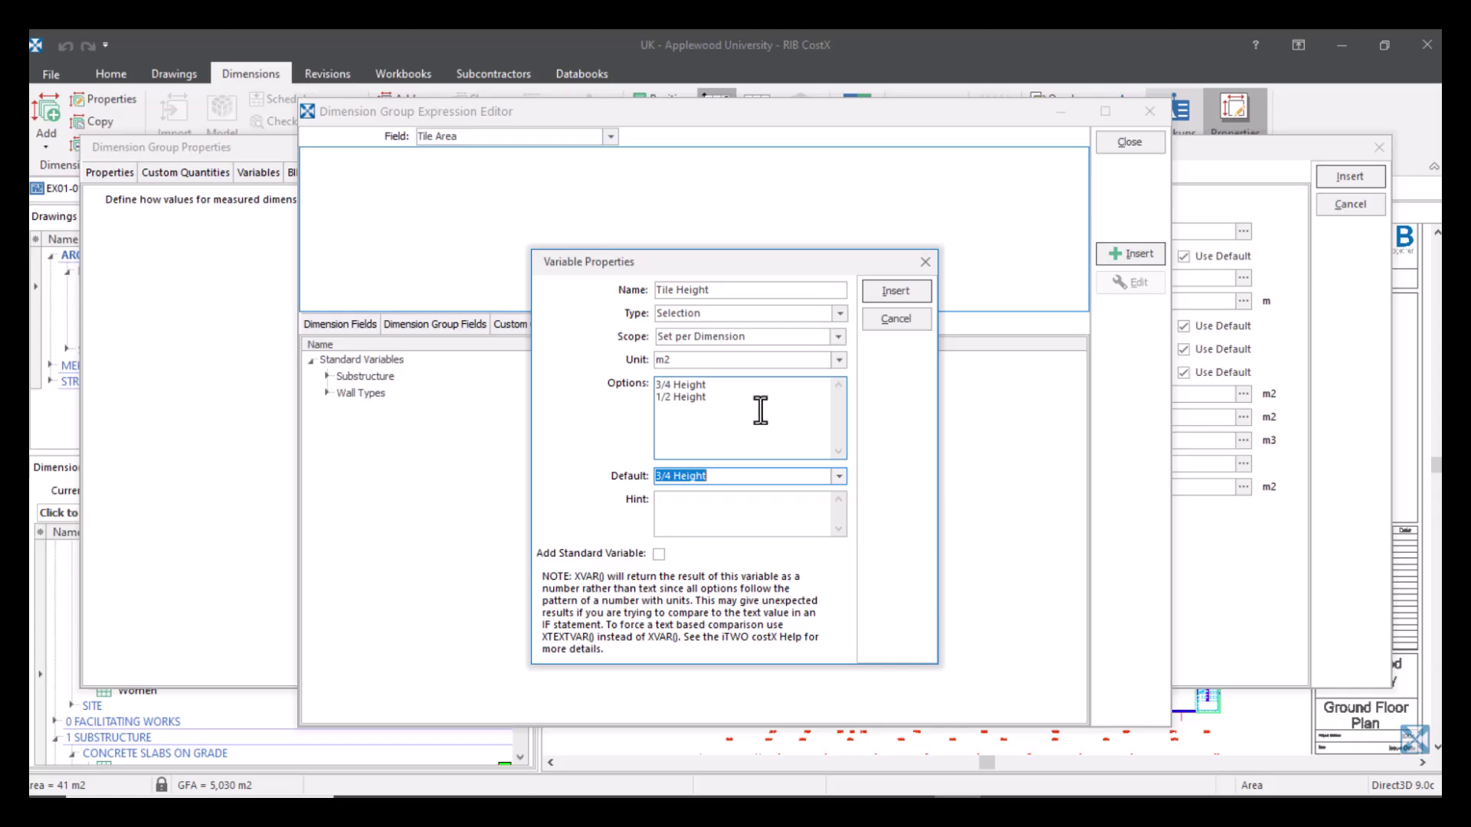
- Save the Tile Height variable and insert an empty IF(,,) into the Tile Area expression
click(897, 290)
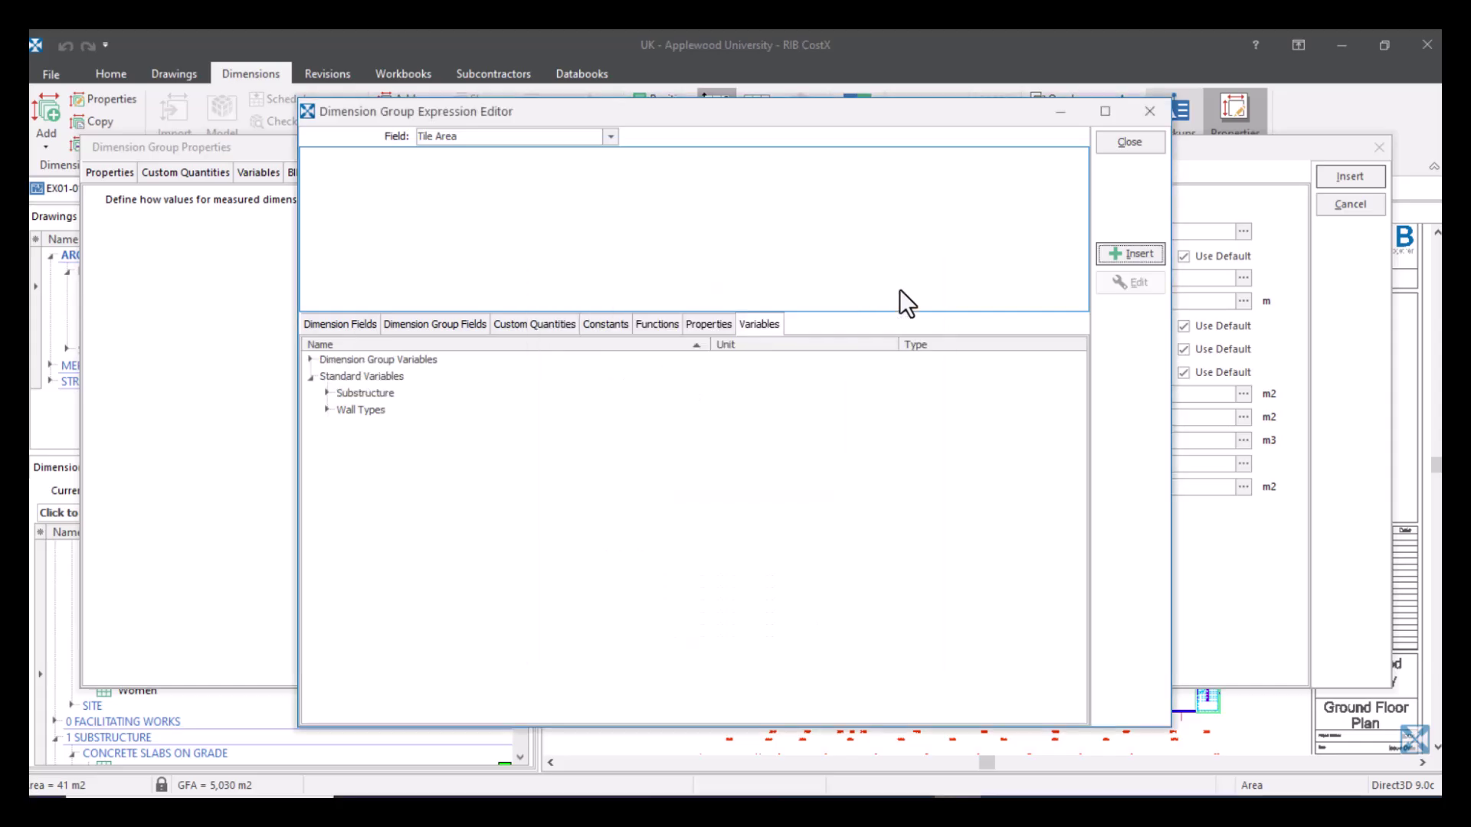
click(311, 359)
click(326, 377)
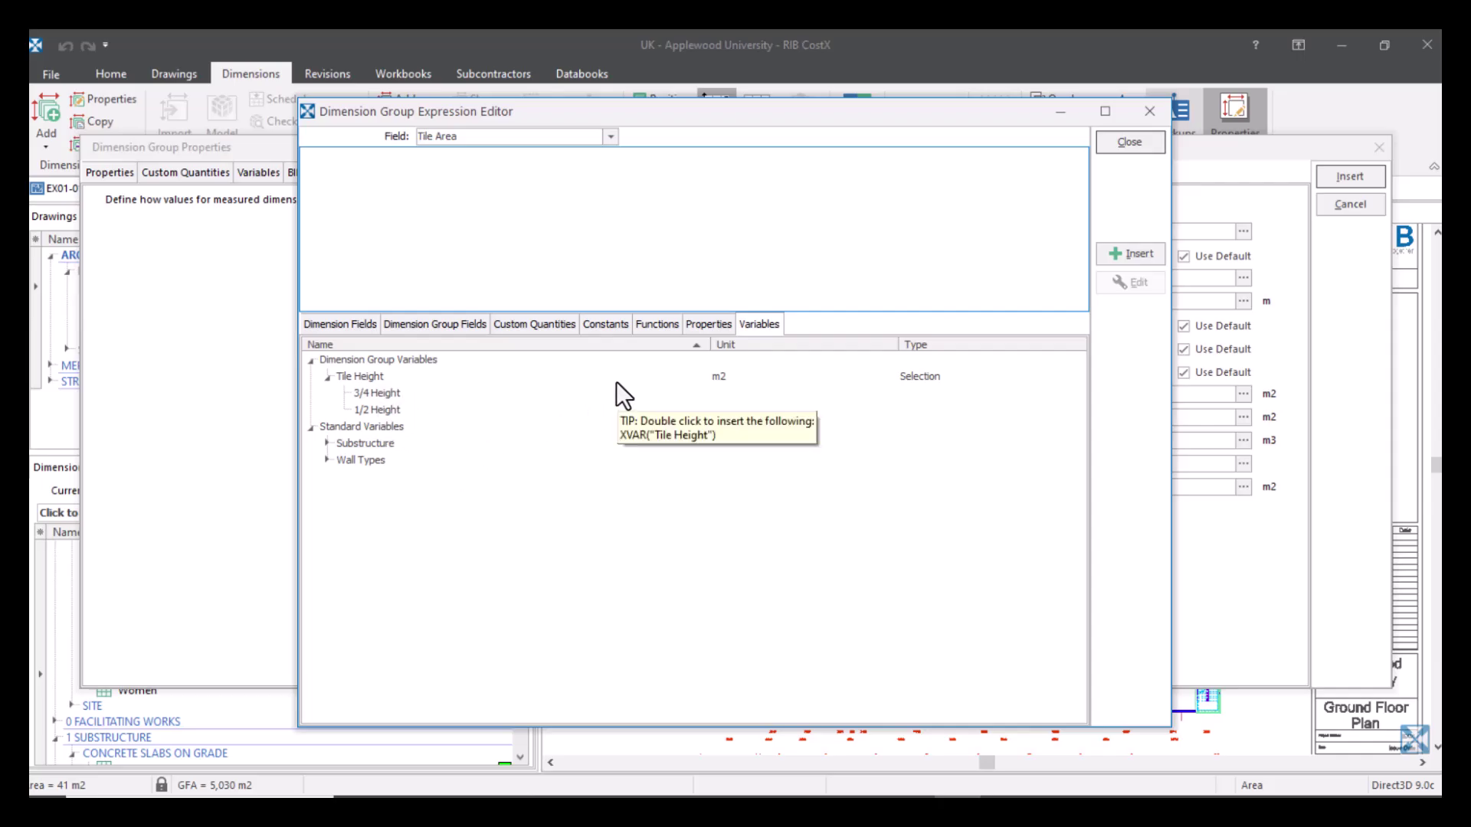
click(657, 232)
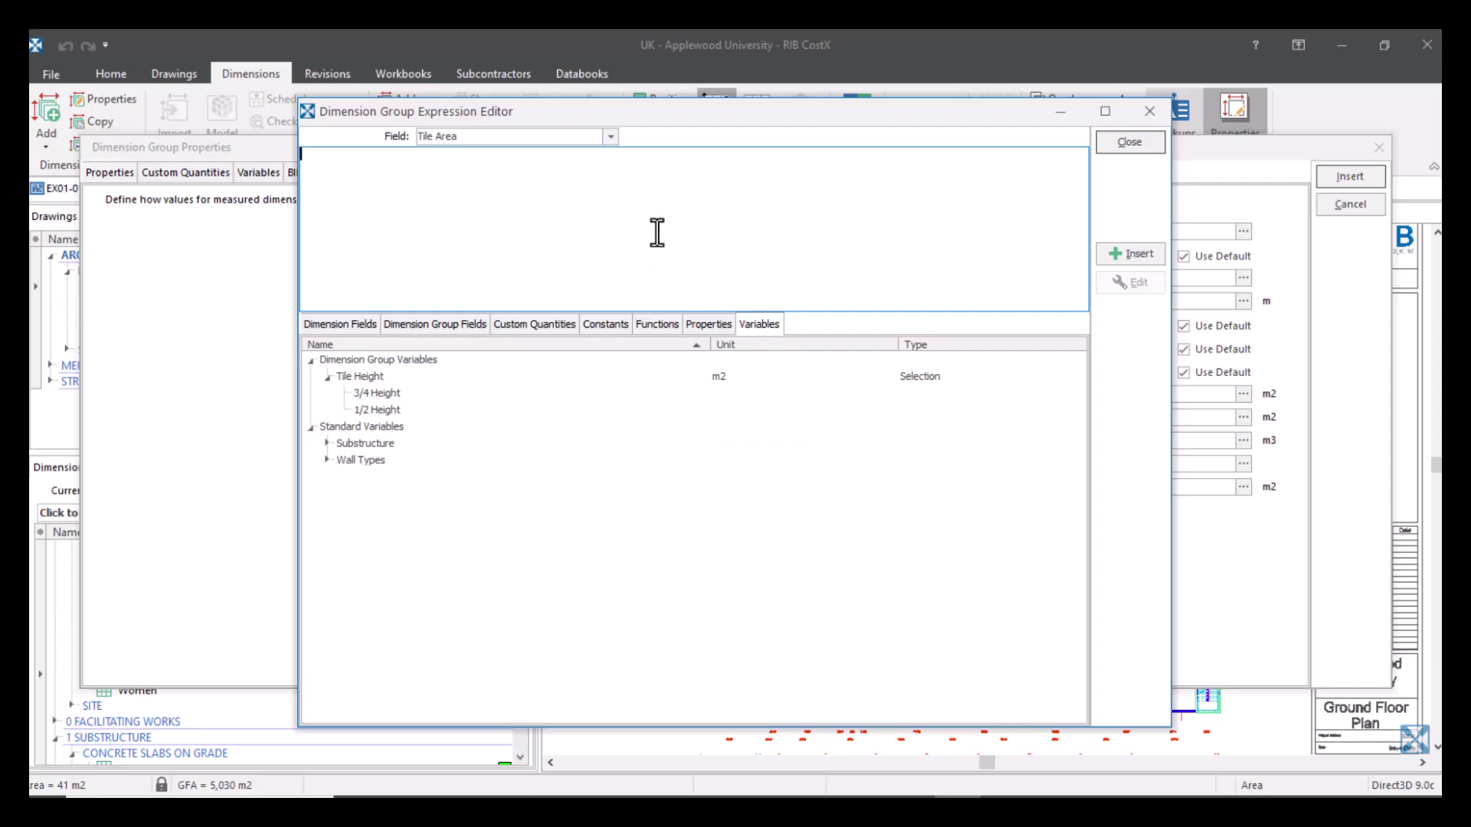
click(664, 328)
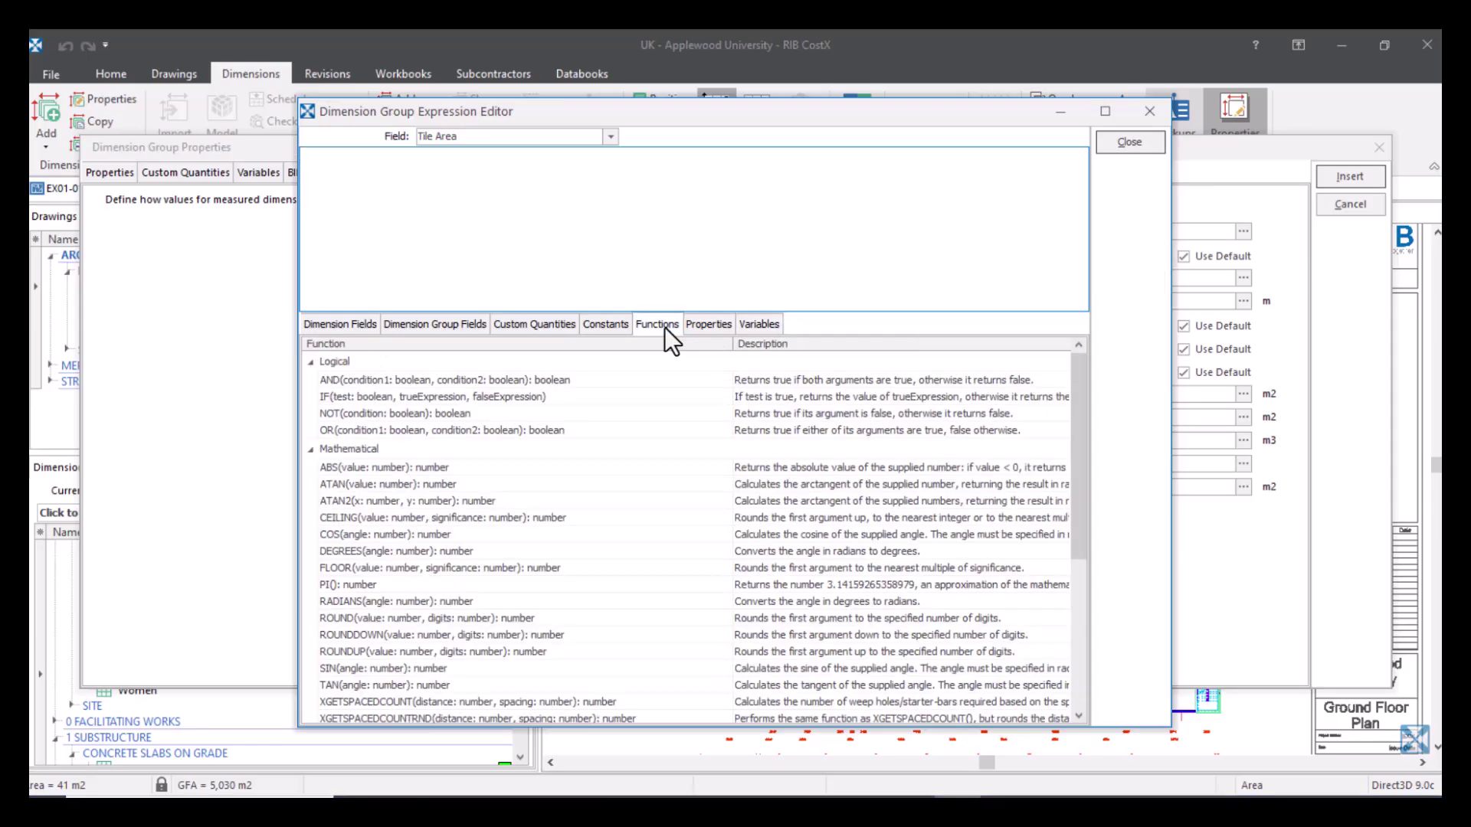
double_click(444, 395)
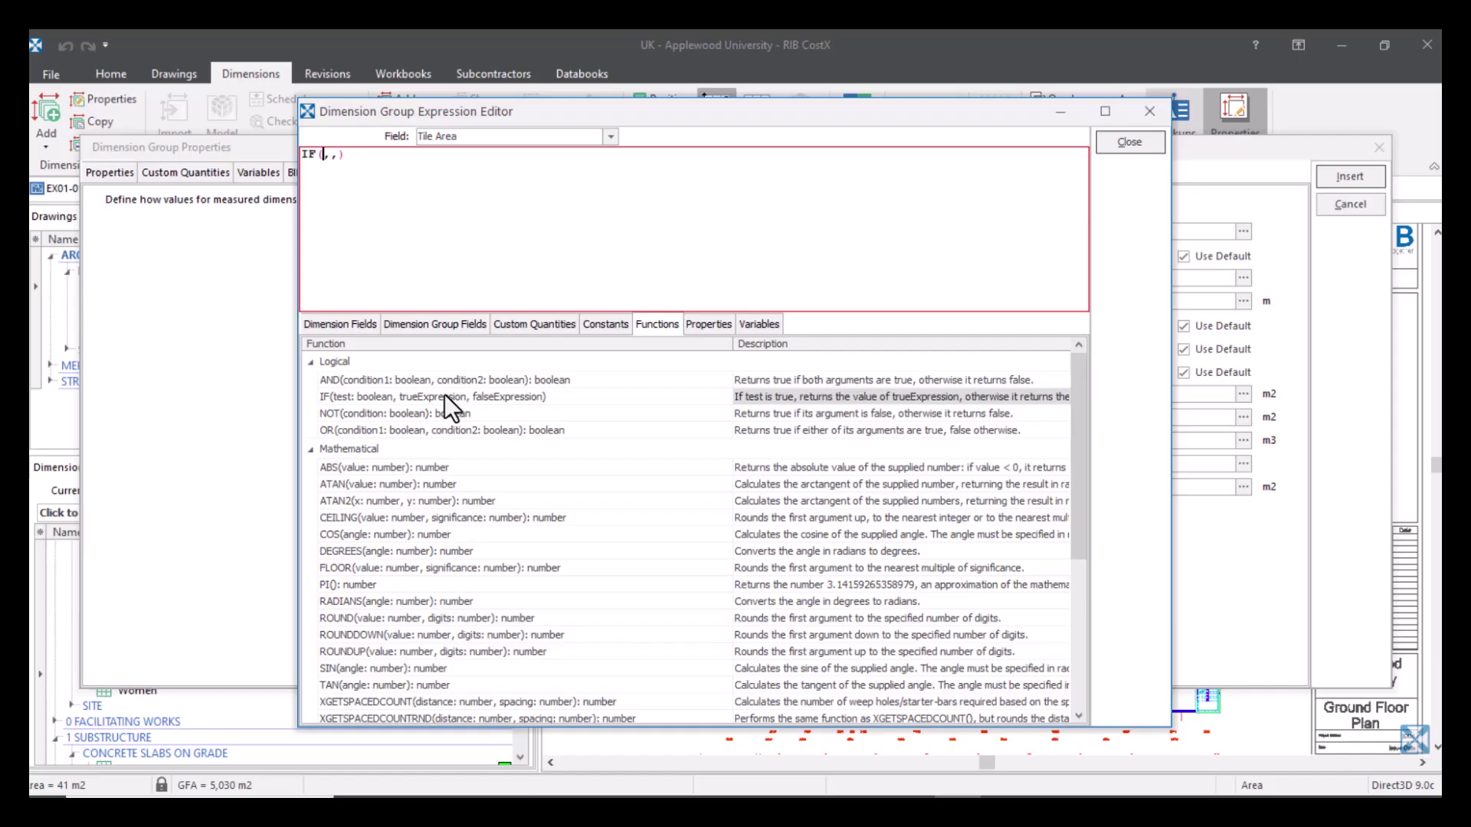
- Make the first IF test Tile Height = "3/4 Height" with {Wall Area}*0.75 as its result
click(761, 325)
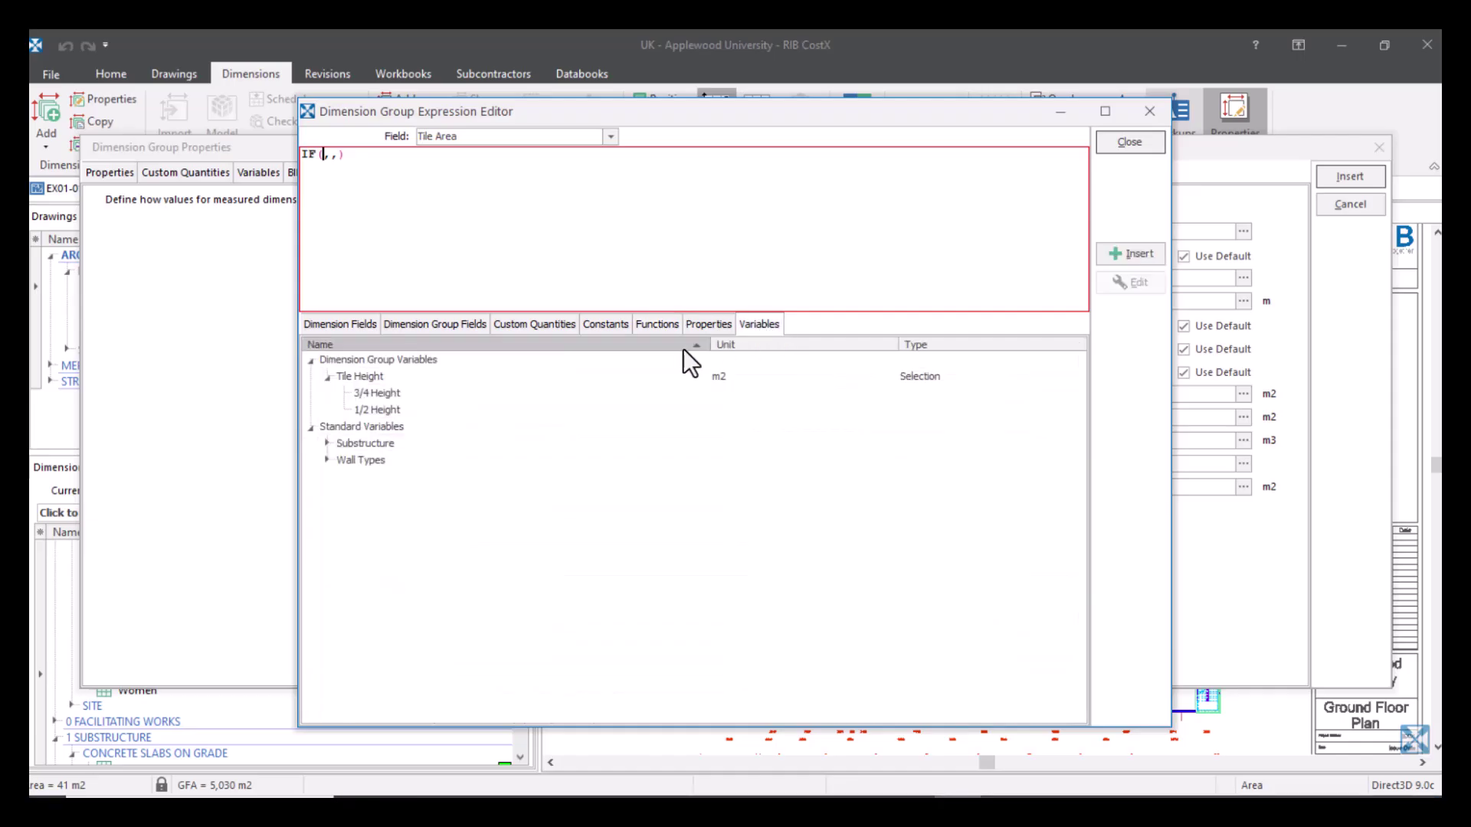
double_click(411, 377)
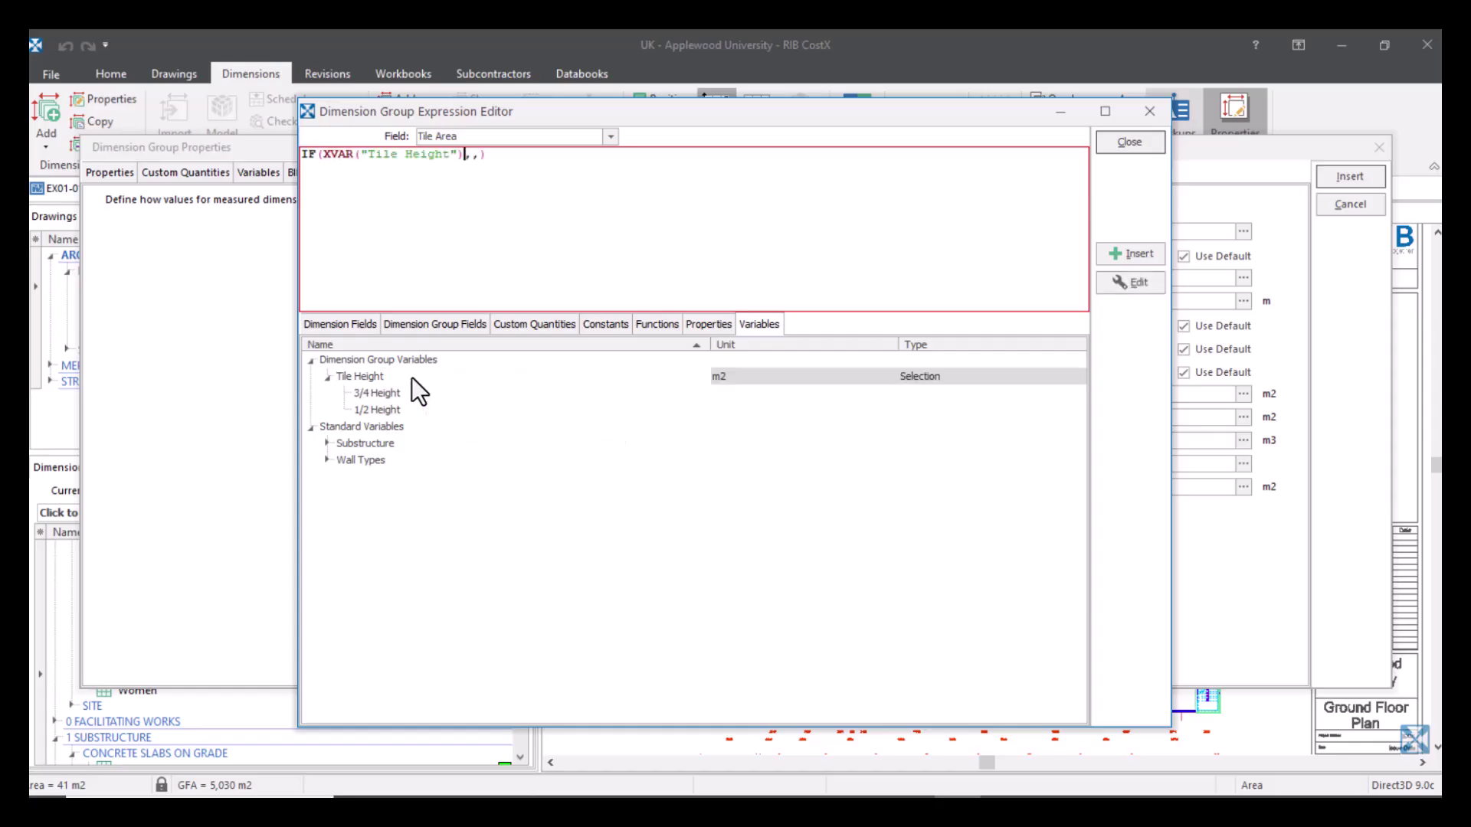
text(=)
double_click(421, 395)
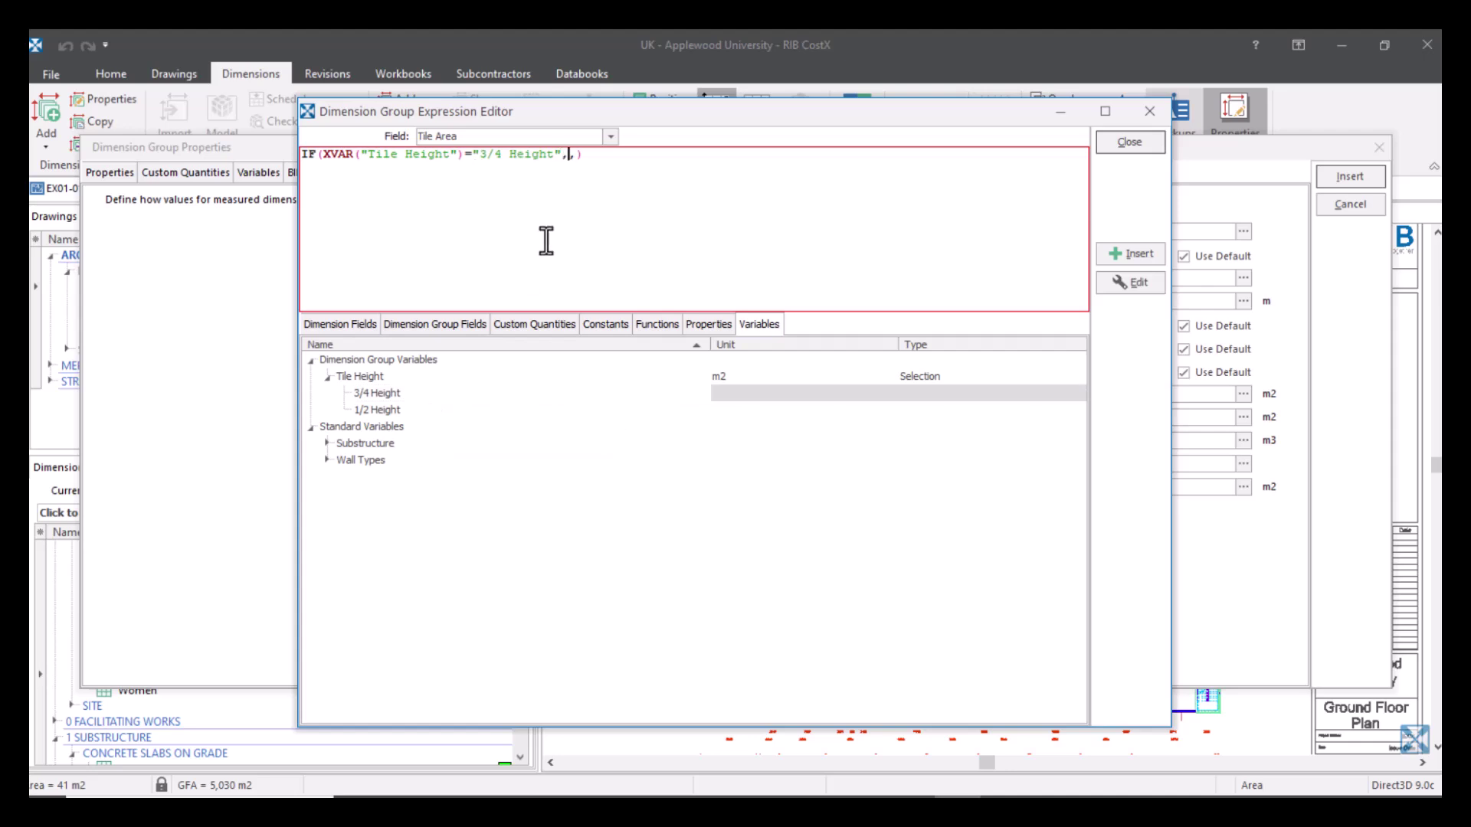
click(362, 325)
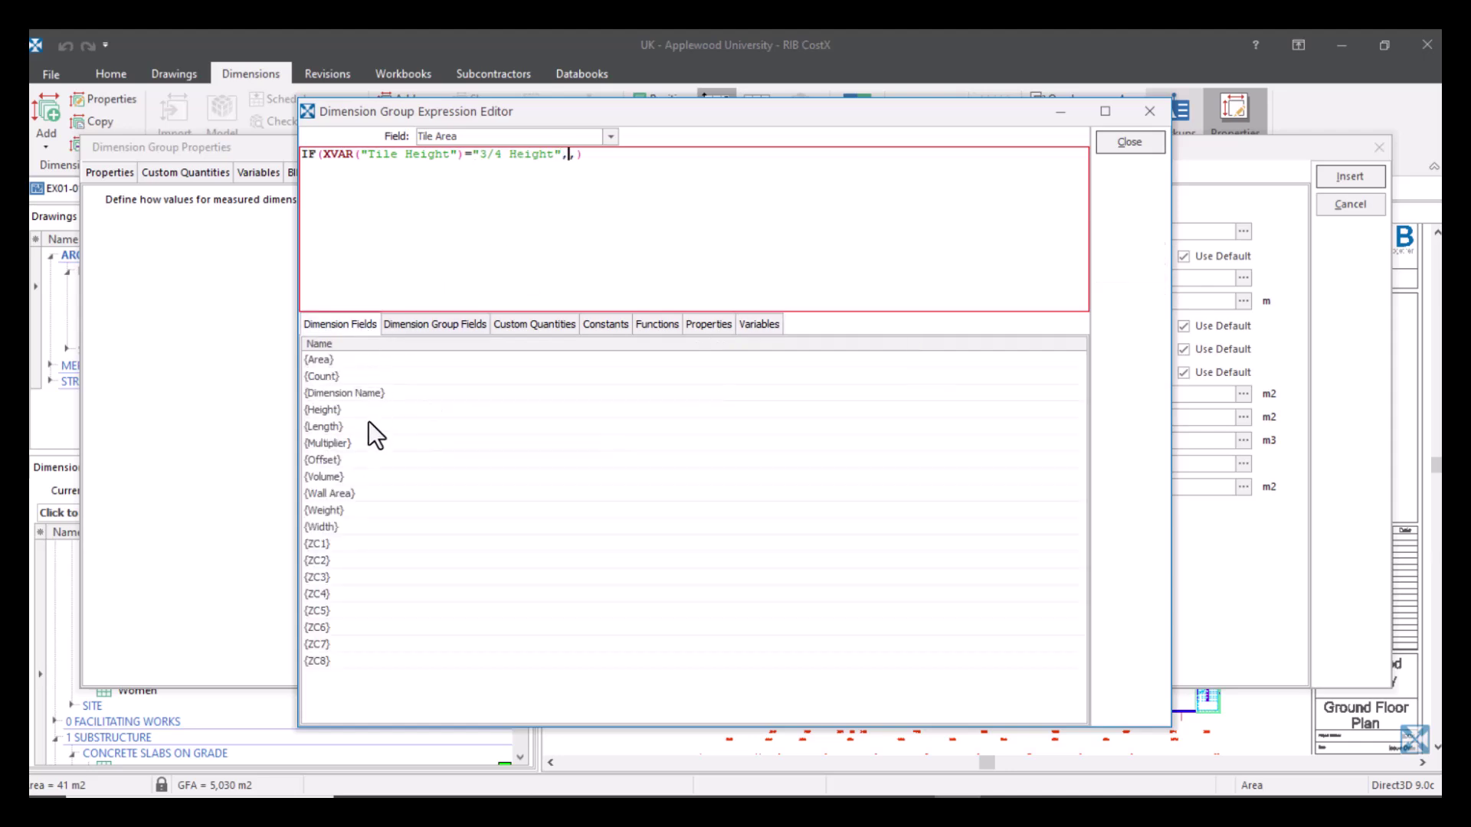
double_click(354, 493)
text(*0.75,)
- Nest a second IF: Tile Height = "1/2 Height" gives {Wall Area}*0.5, otherwise 0
click(663, 328)
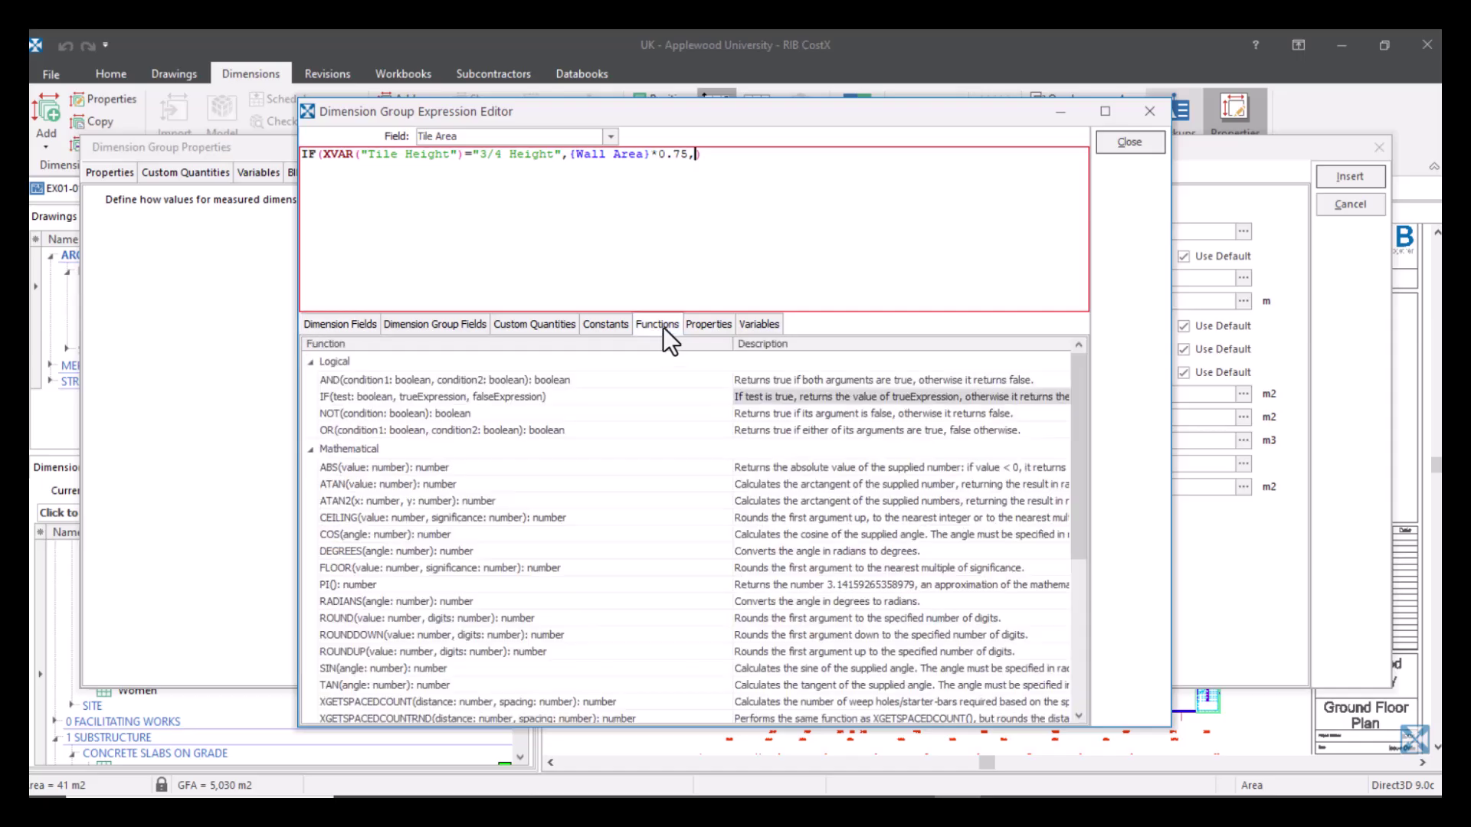
double_click(338, 403)
click(766, 324)
click(438, 379)
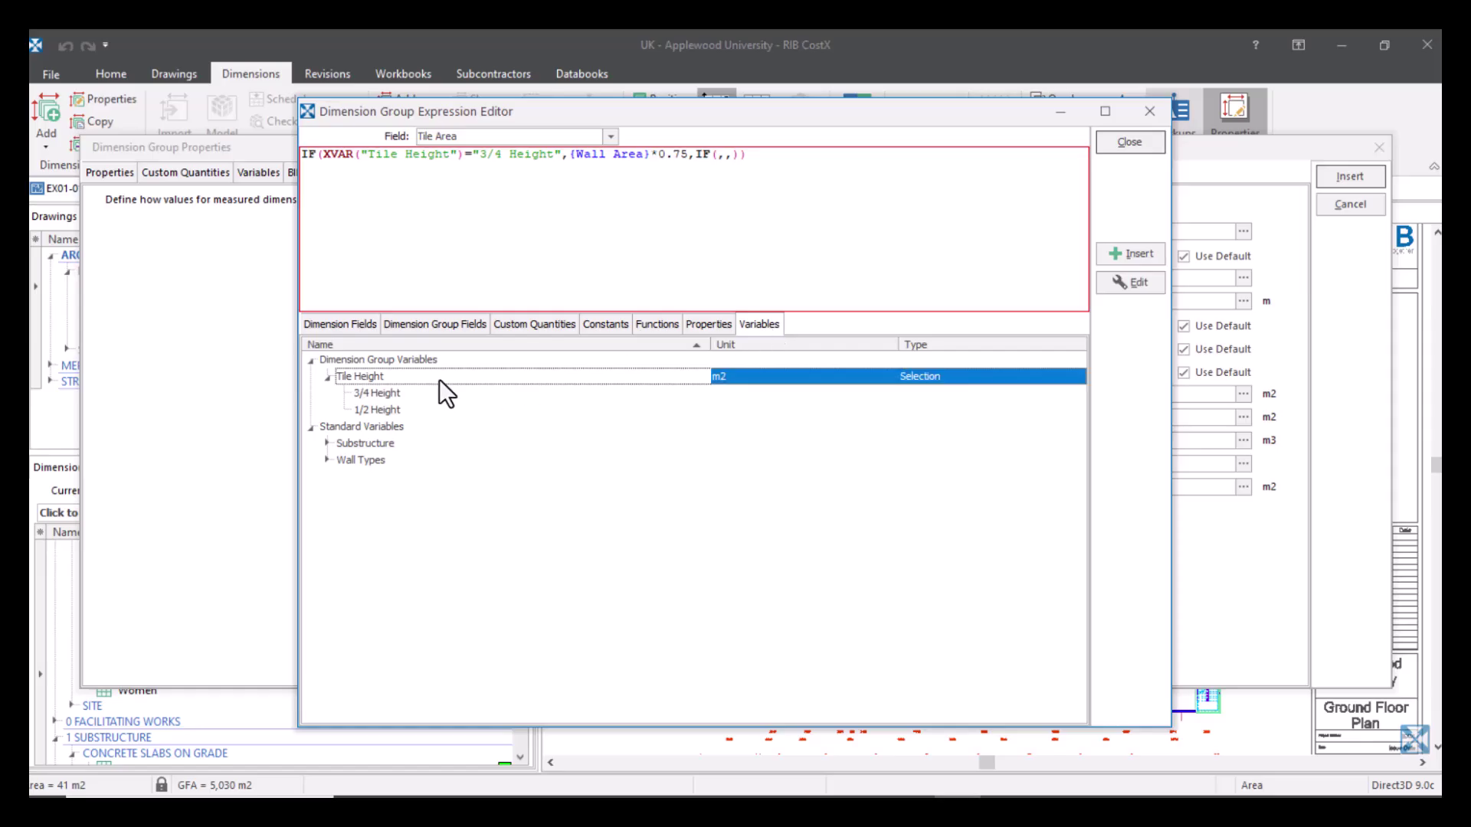
double_click(439, 379)
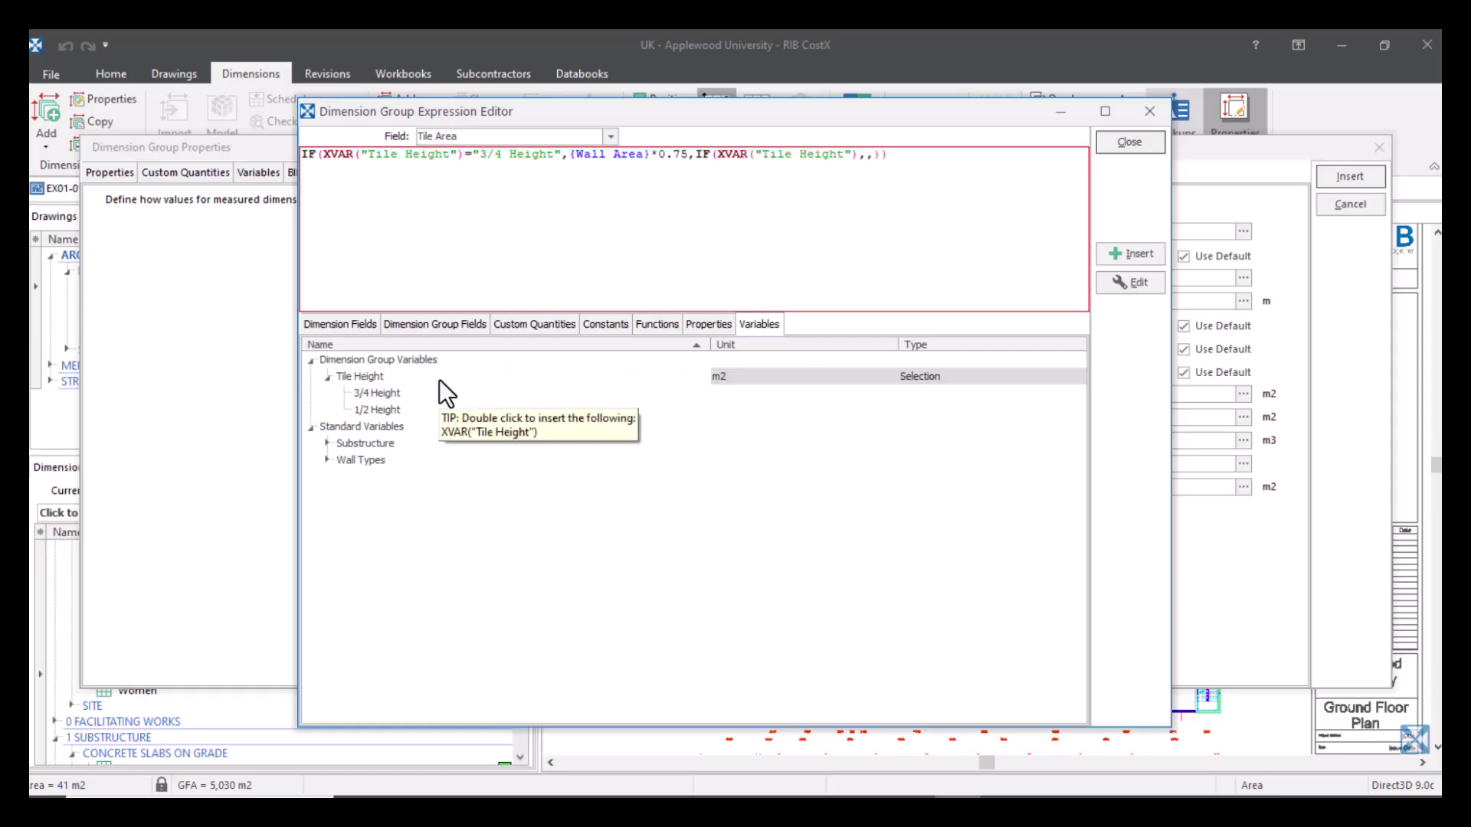
text(=)
double_click(417, 410)
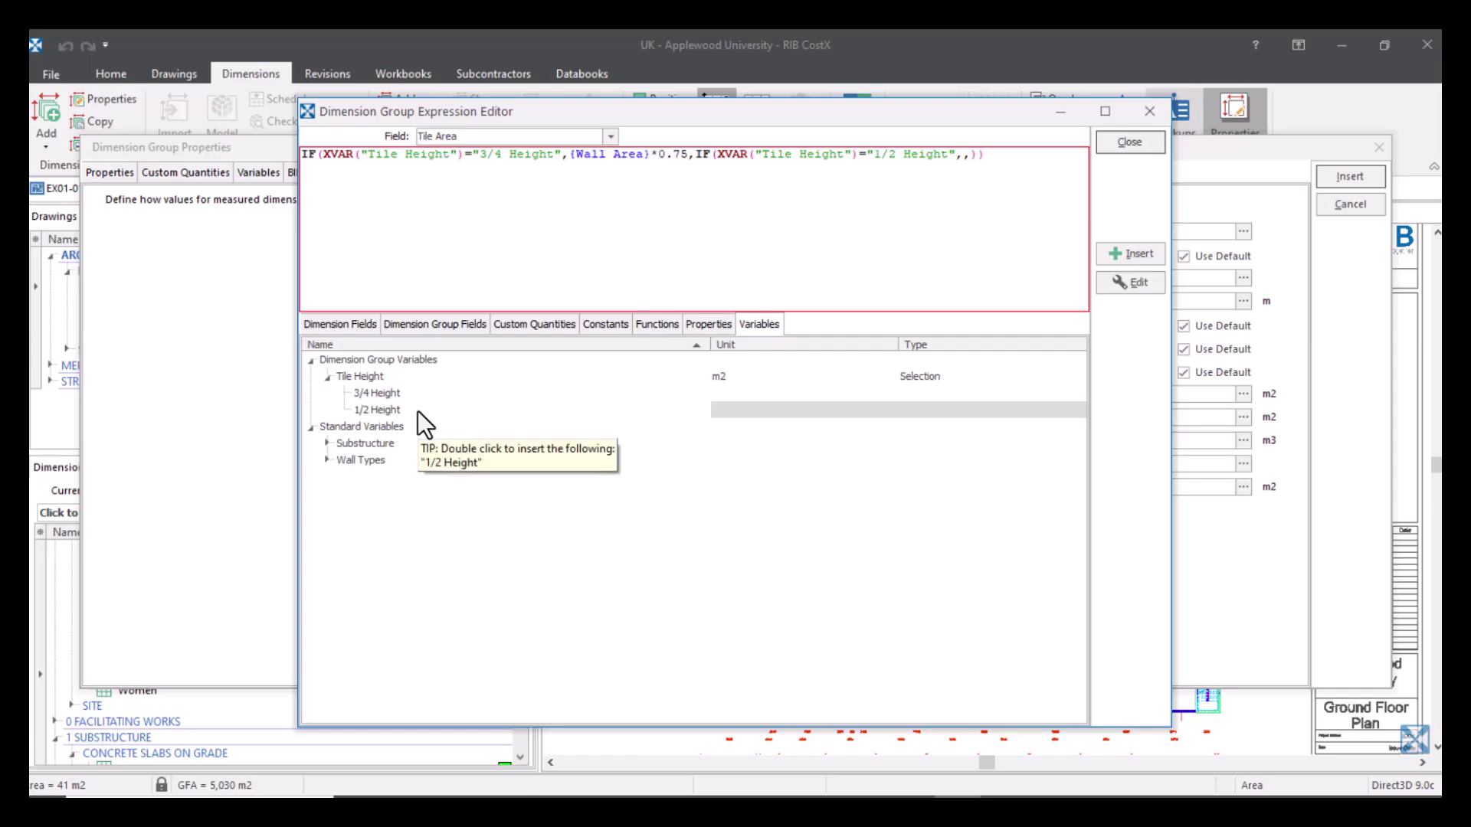
click(343, 324)
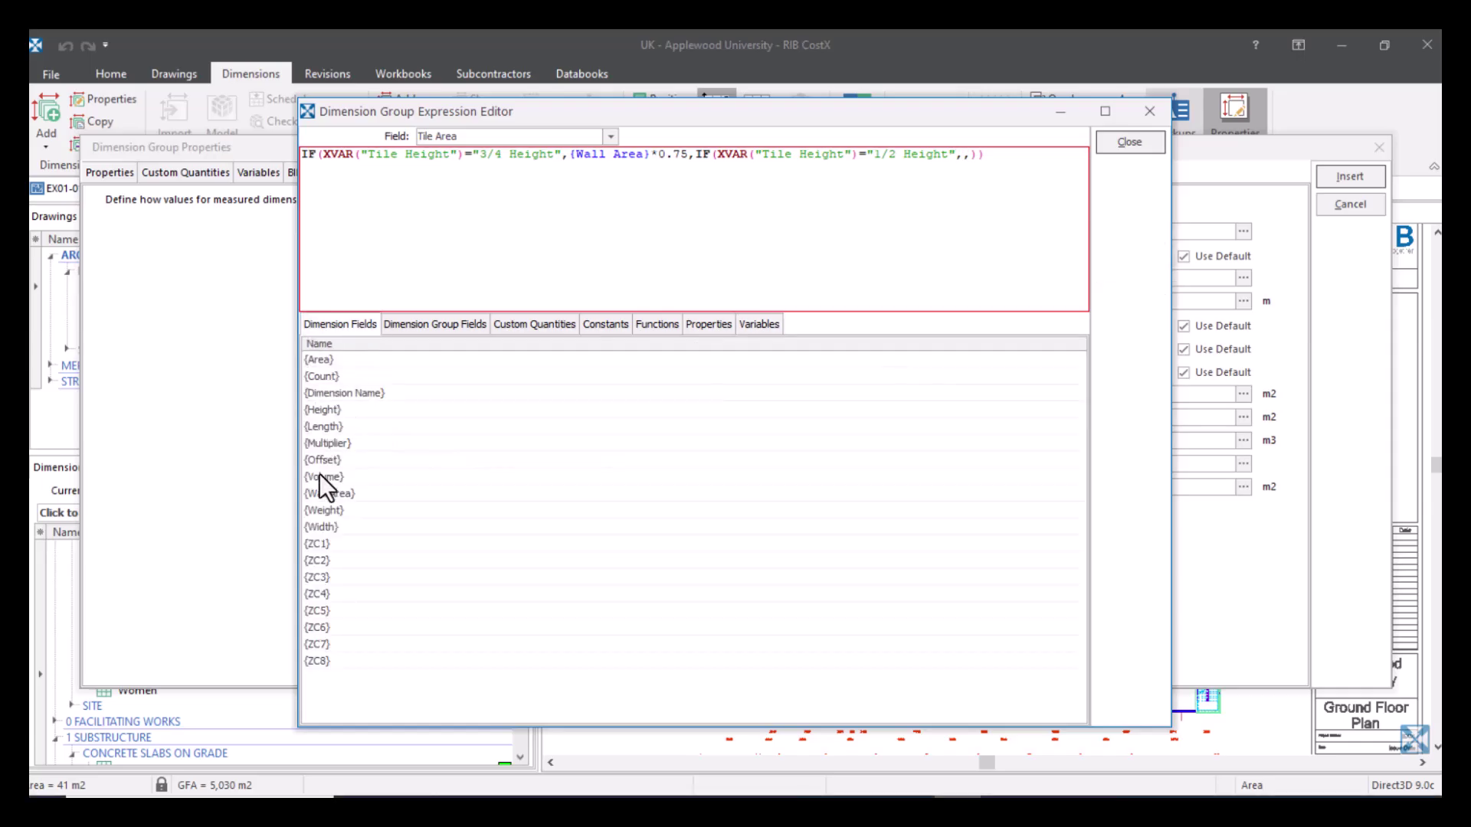
double_click(335, 495)
text(*0.5,)
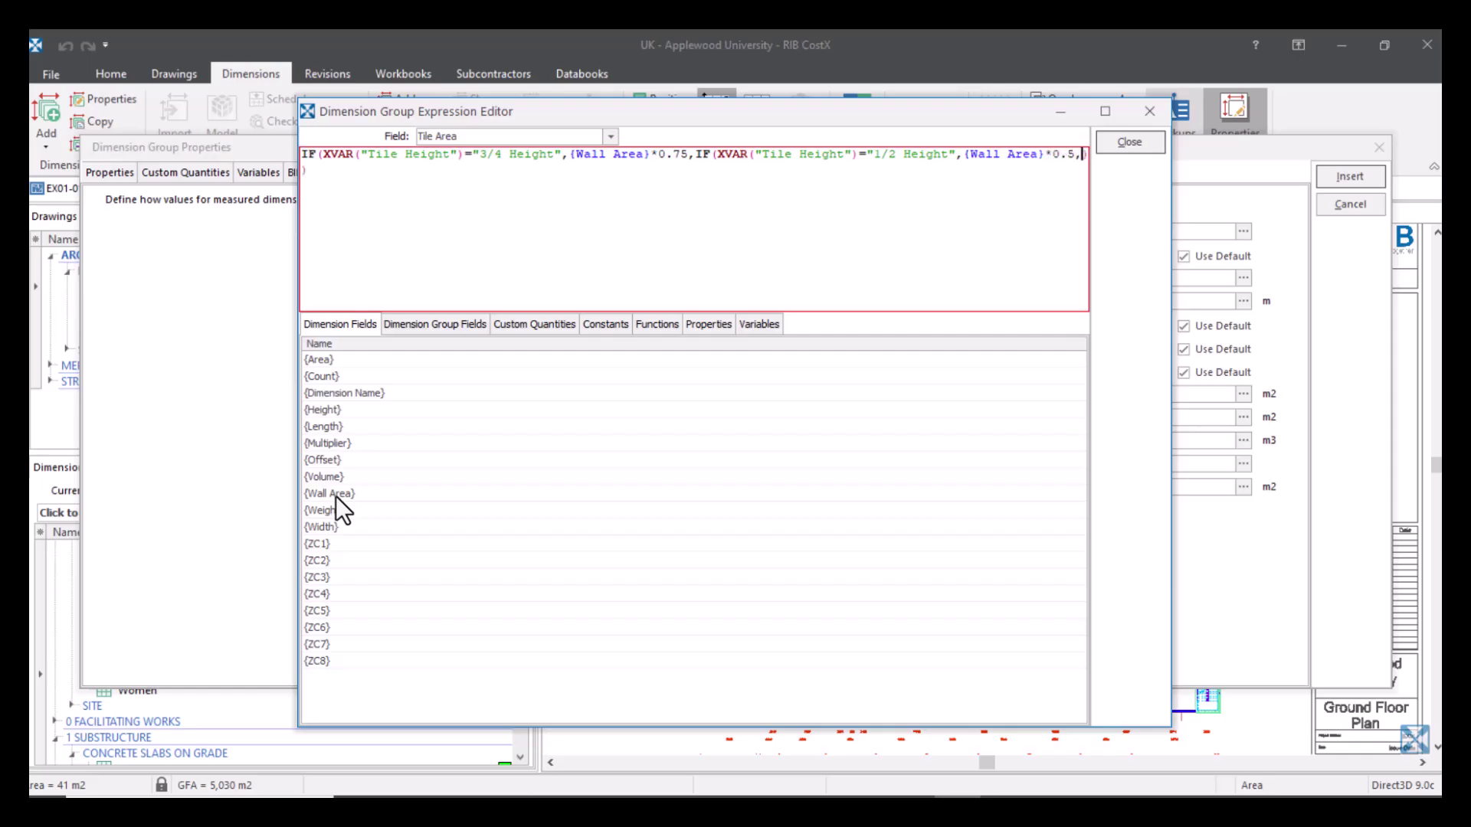
text(0)
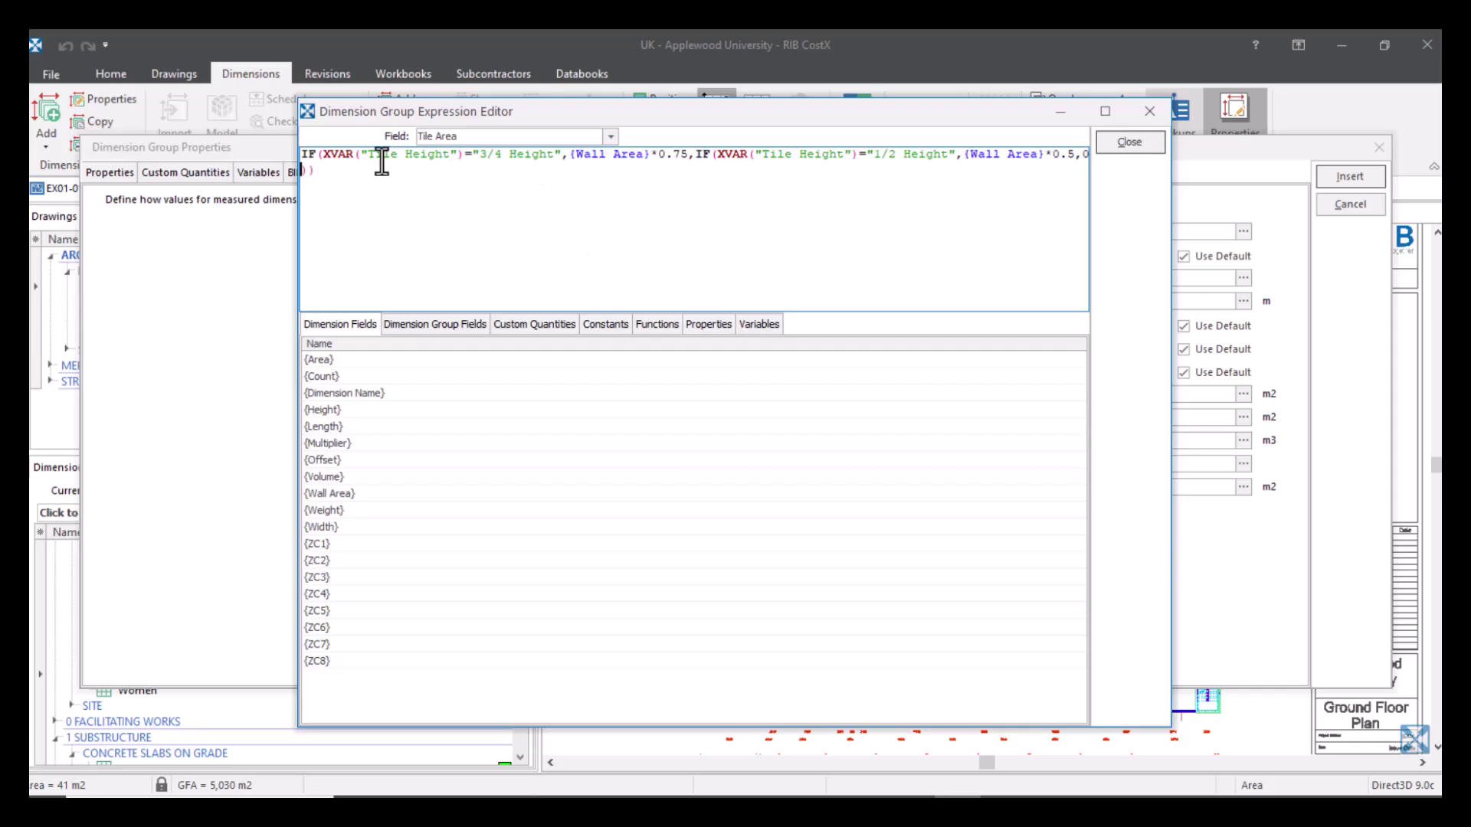
- Change both XVAR calls to XTEXTVAR and close the Expression Editor, keeping the formula
click(330, 156)
text(TEXT)
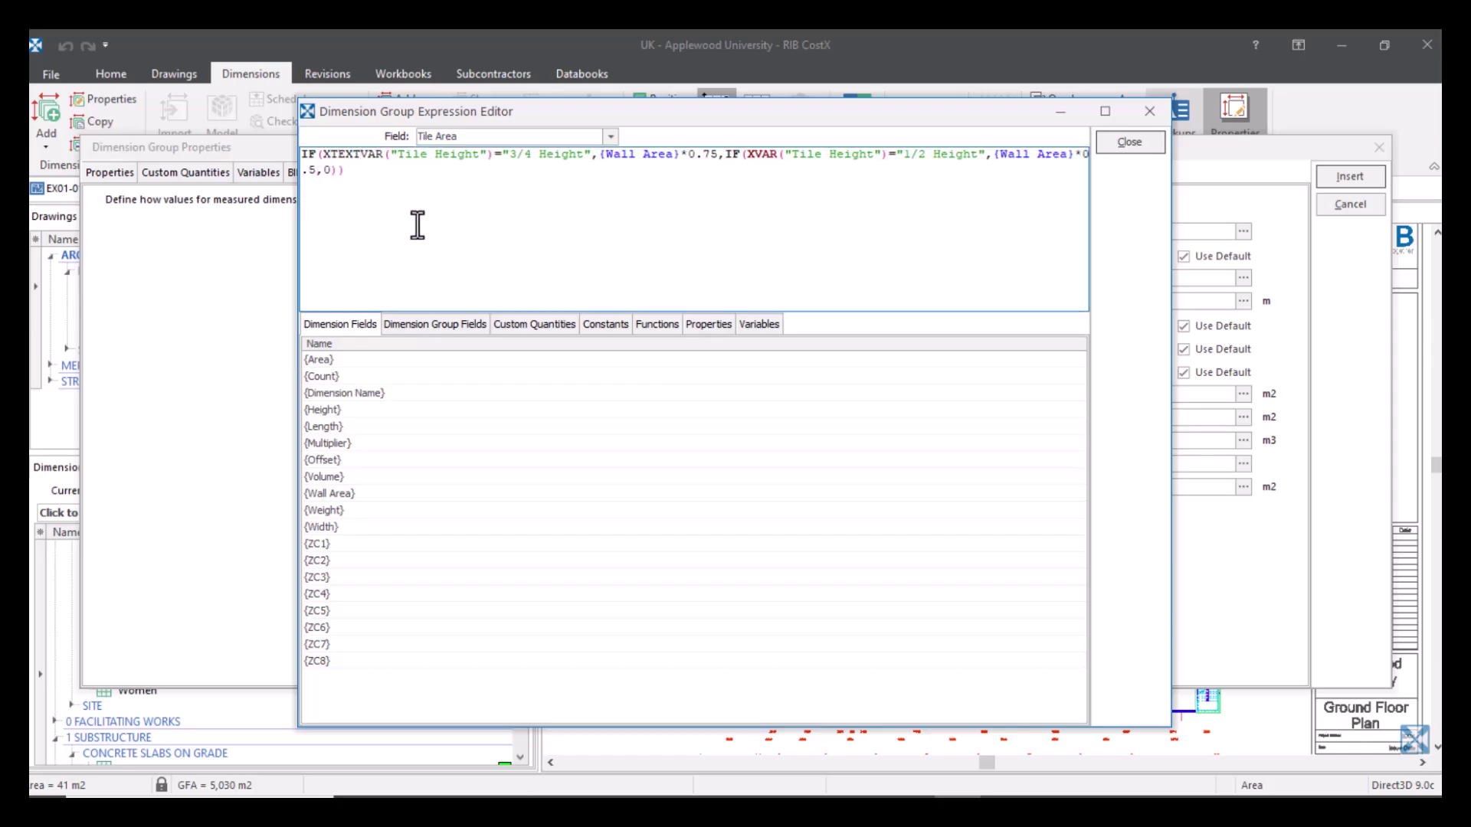
click(753, 155)
text(TEXT)
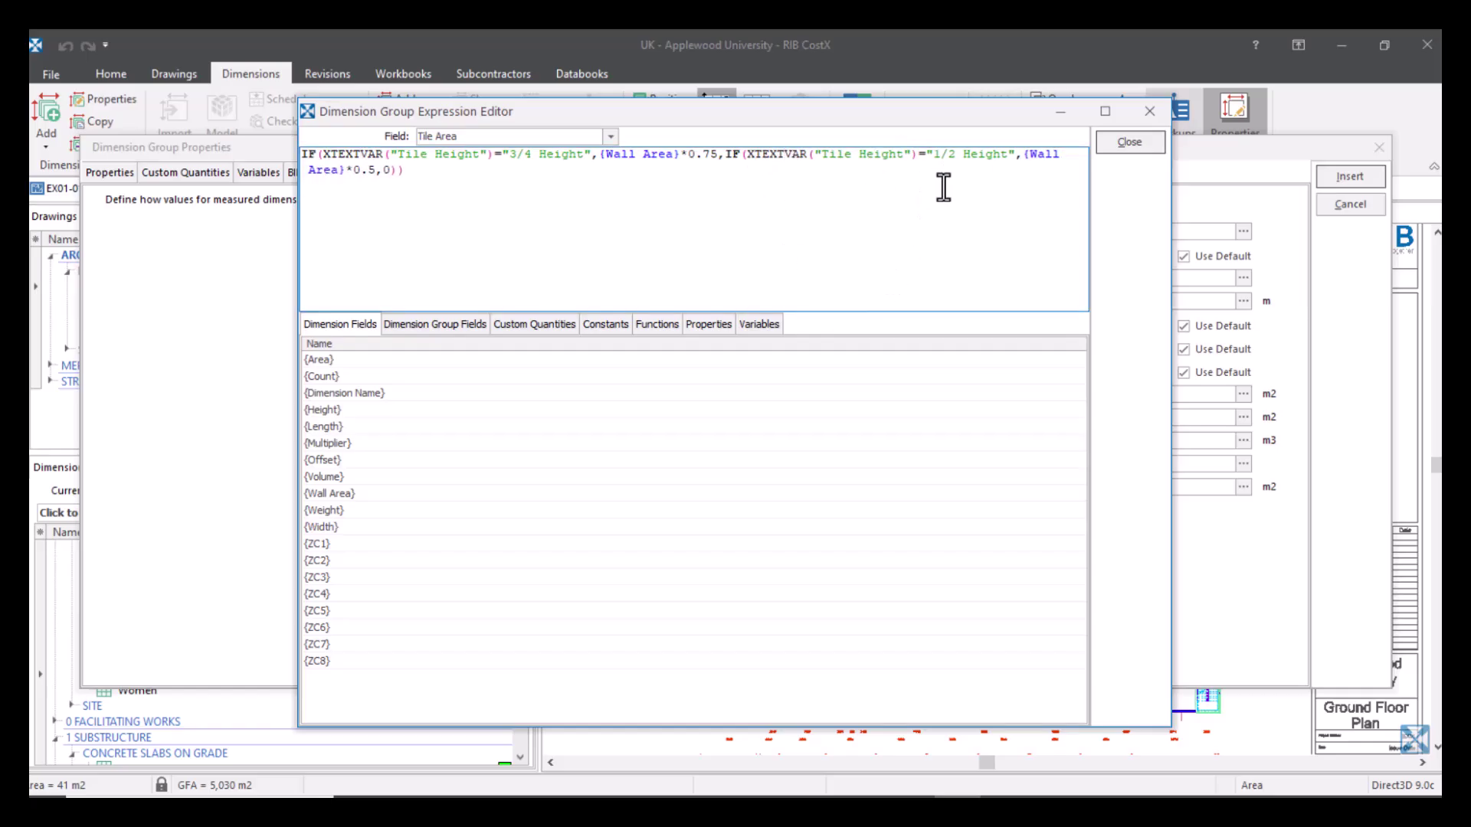
click(1125, 143)
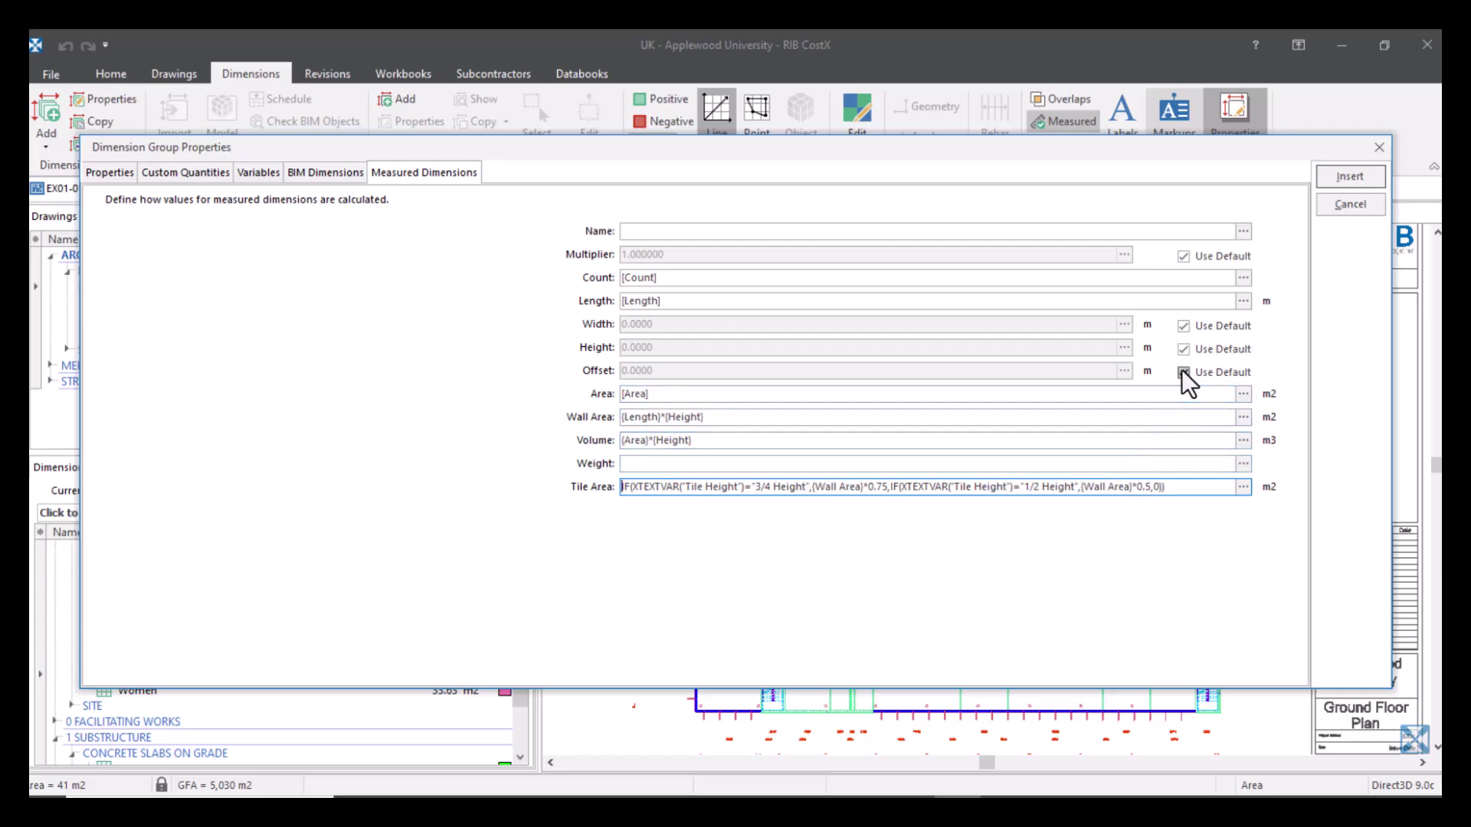
- Turn off Use Default for Height and set the measured height to 2.4
click(1184, 349)
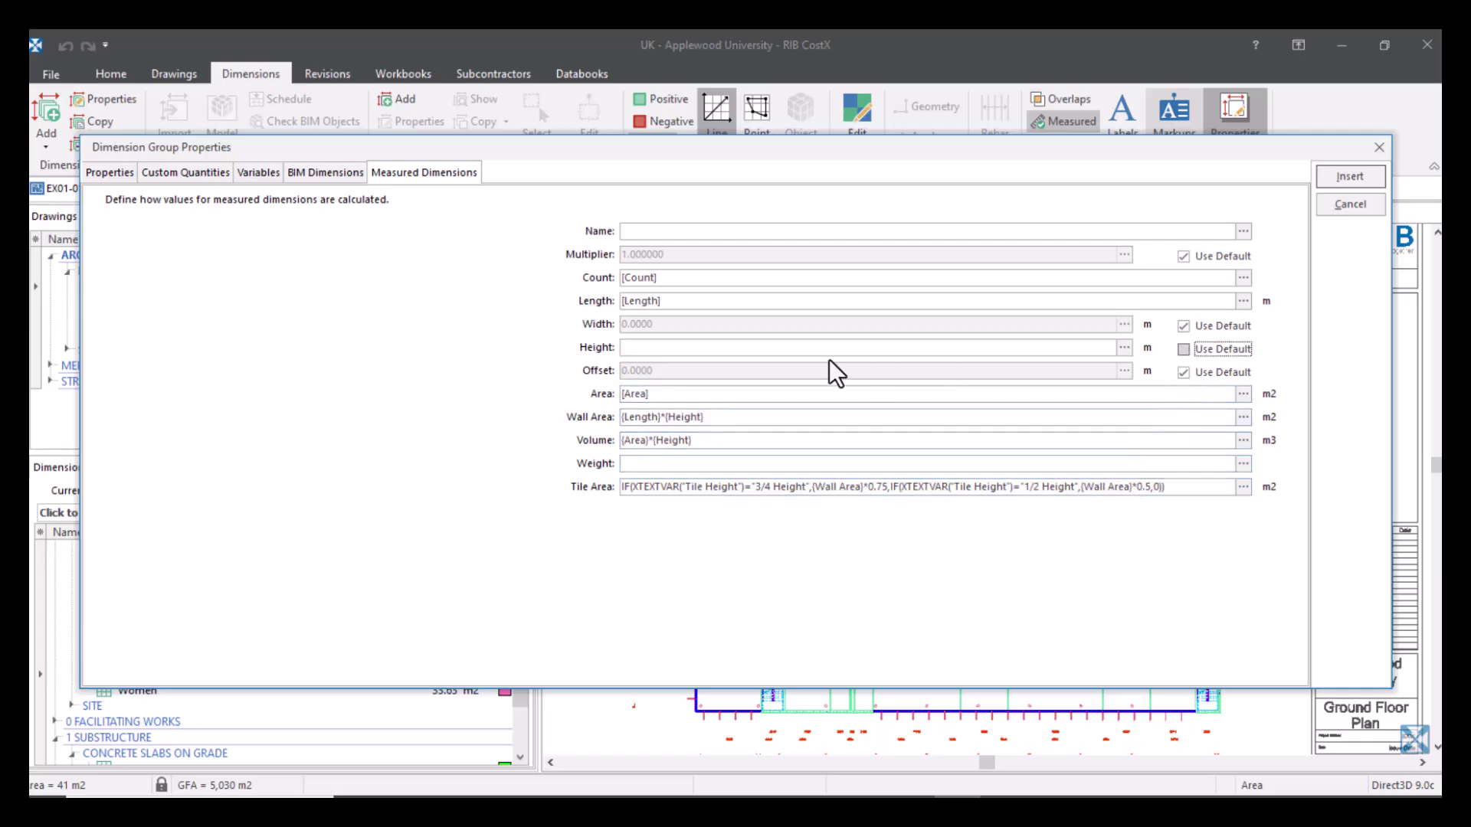
click(734, 349)
text(2.4)
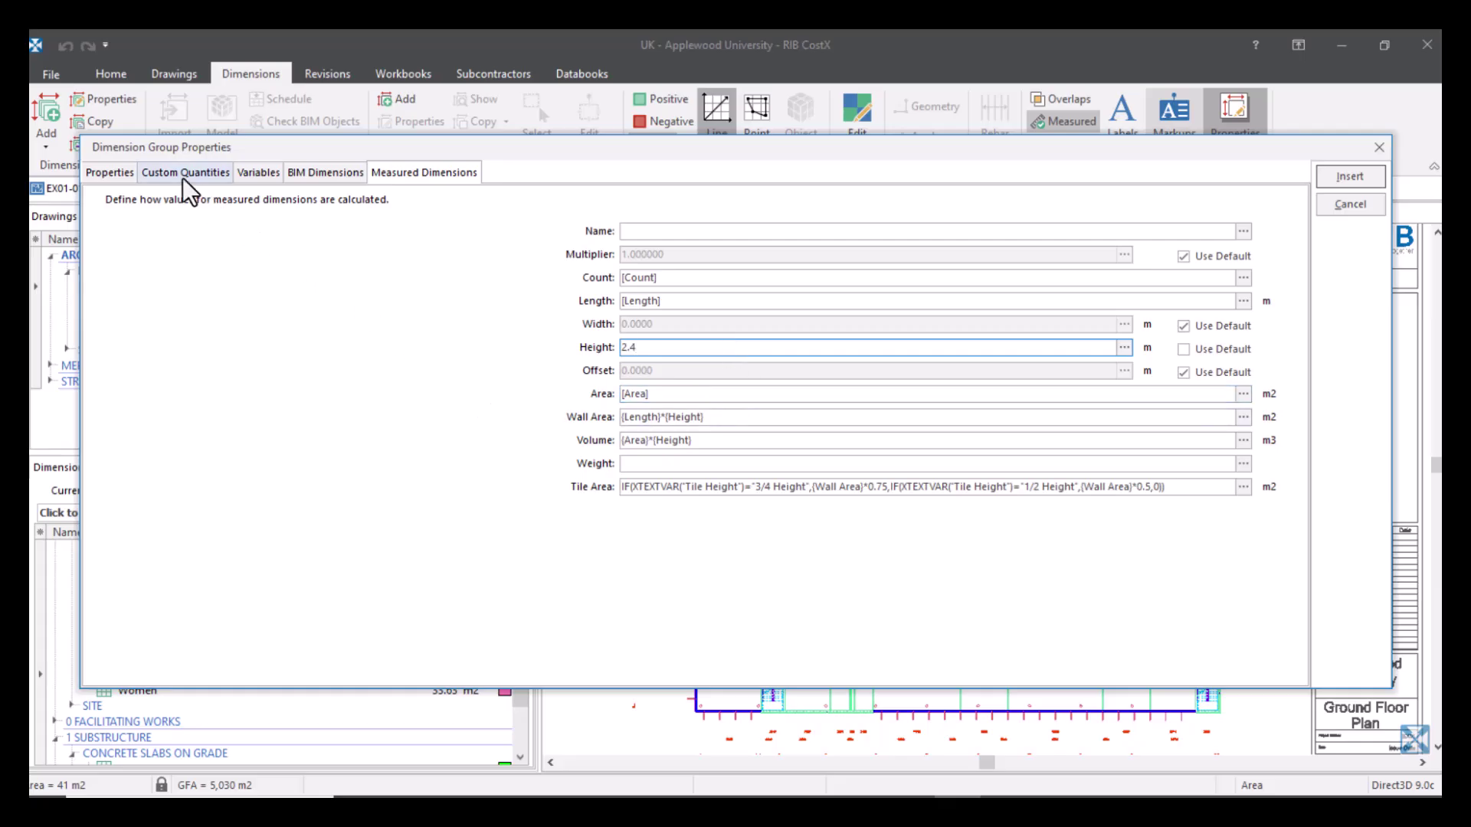
- Set the Toilet group's Default Height to 2.4 on the Properties tab
click(120, 178)
click(236, 338)
text(2.4)
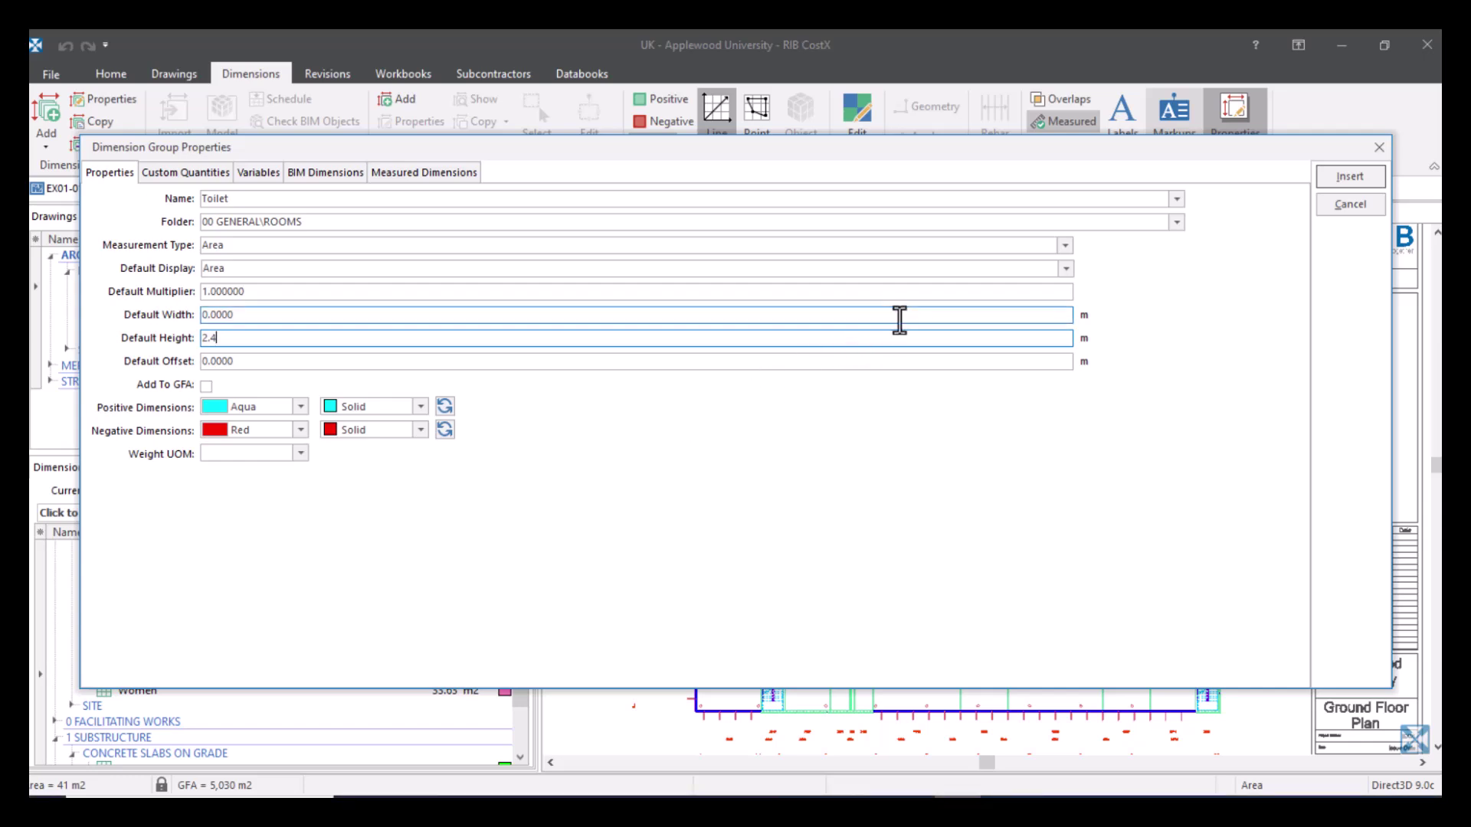
- Leave Tile Height at 3/4 Height on the Variables tab and insert the Toilet group
click(259, 181)
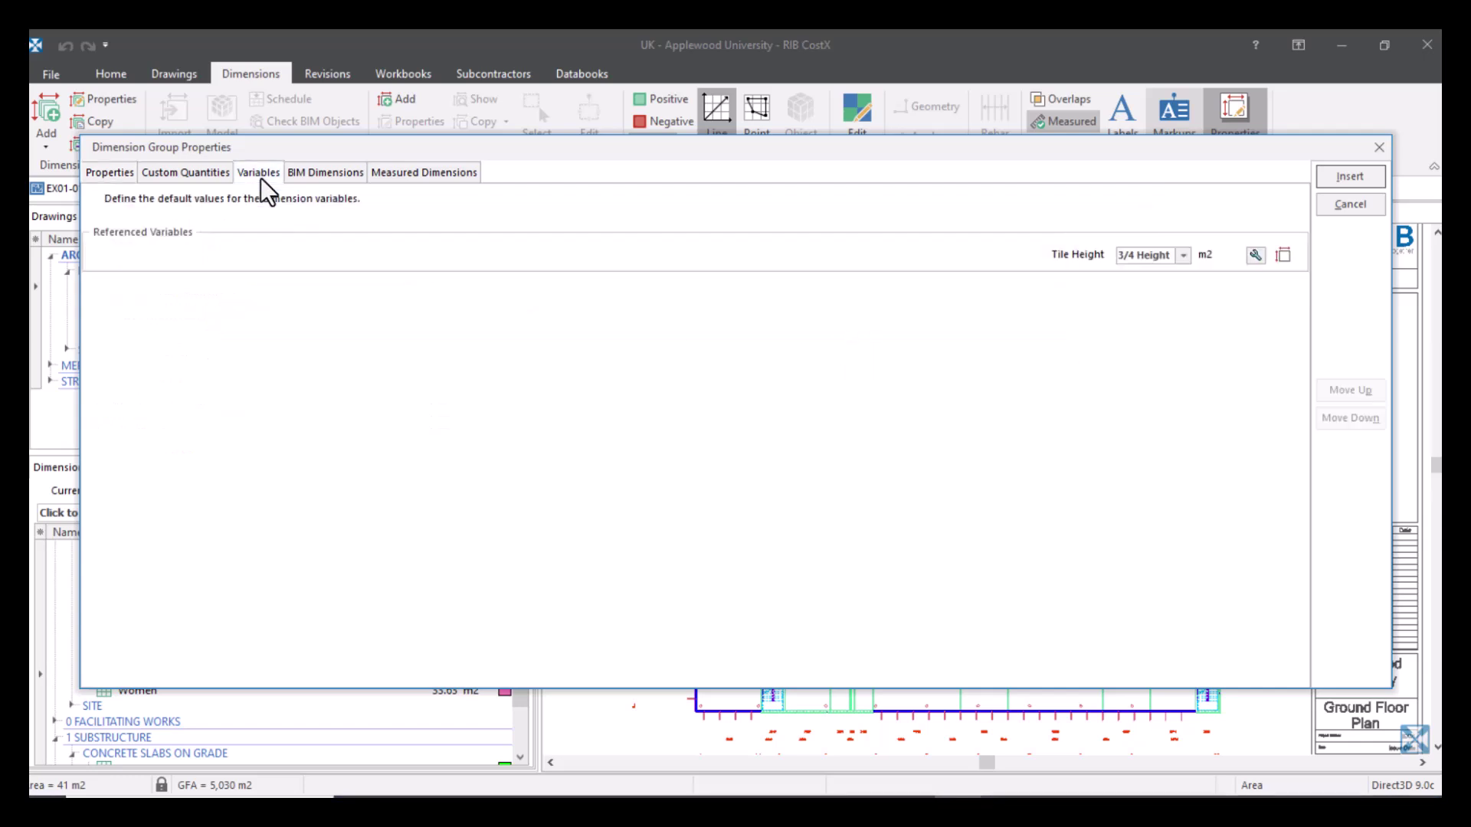
click(1185, 259)
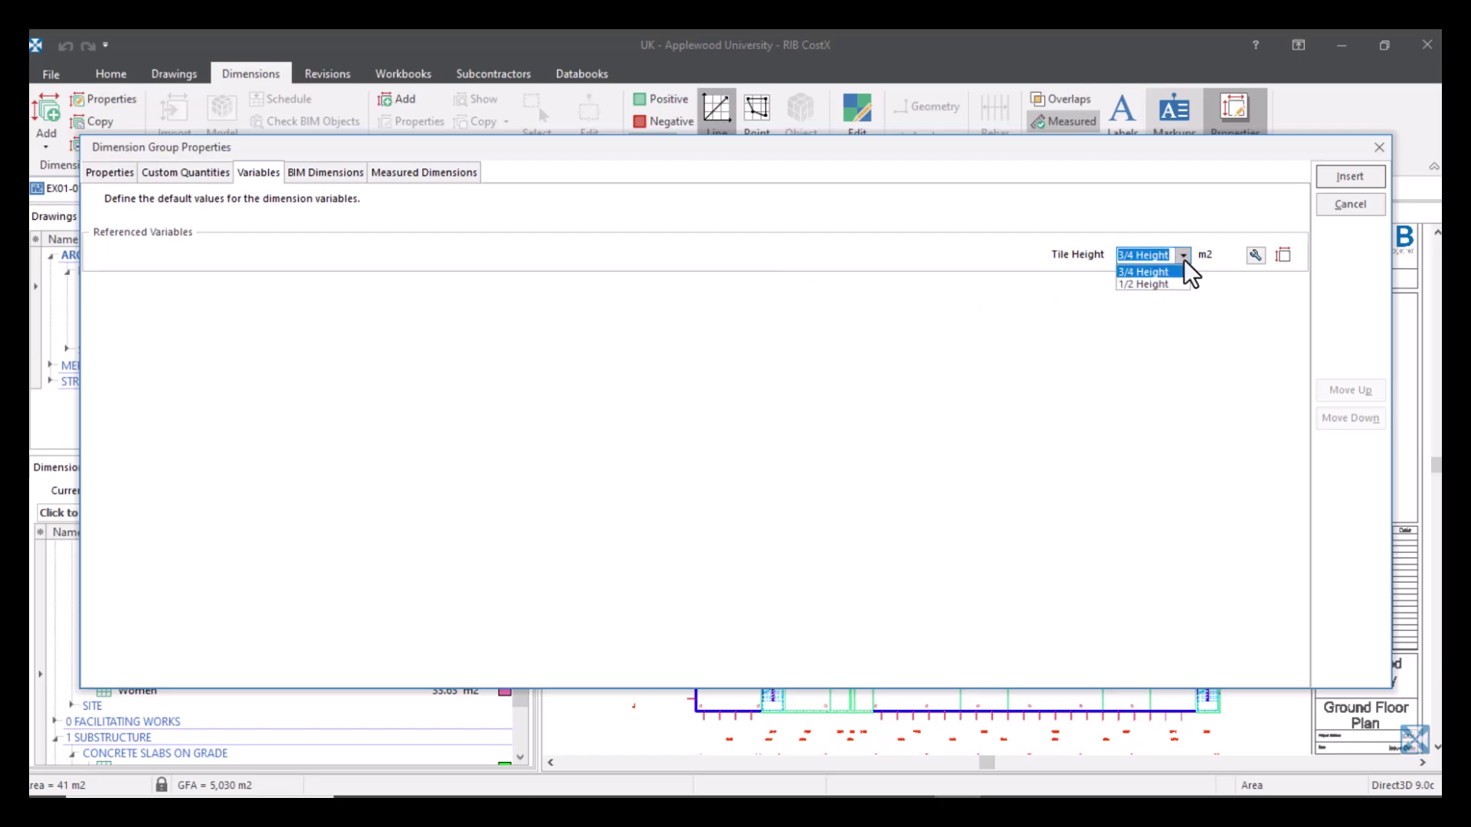
click(1185, 263)
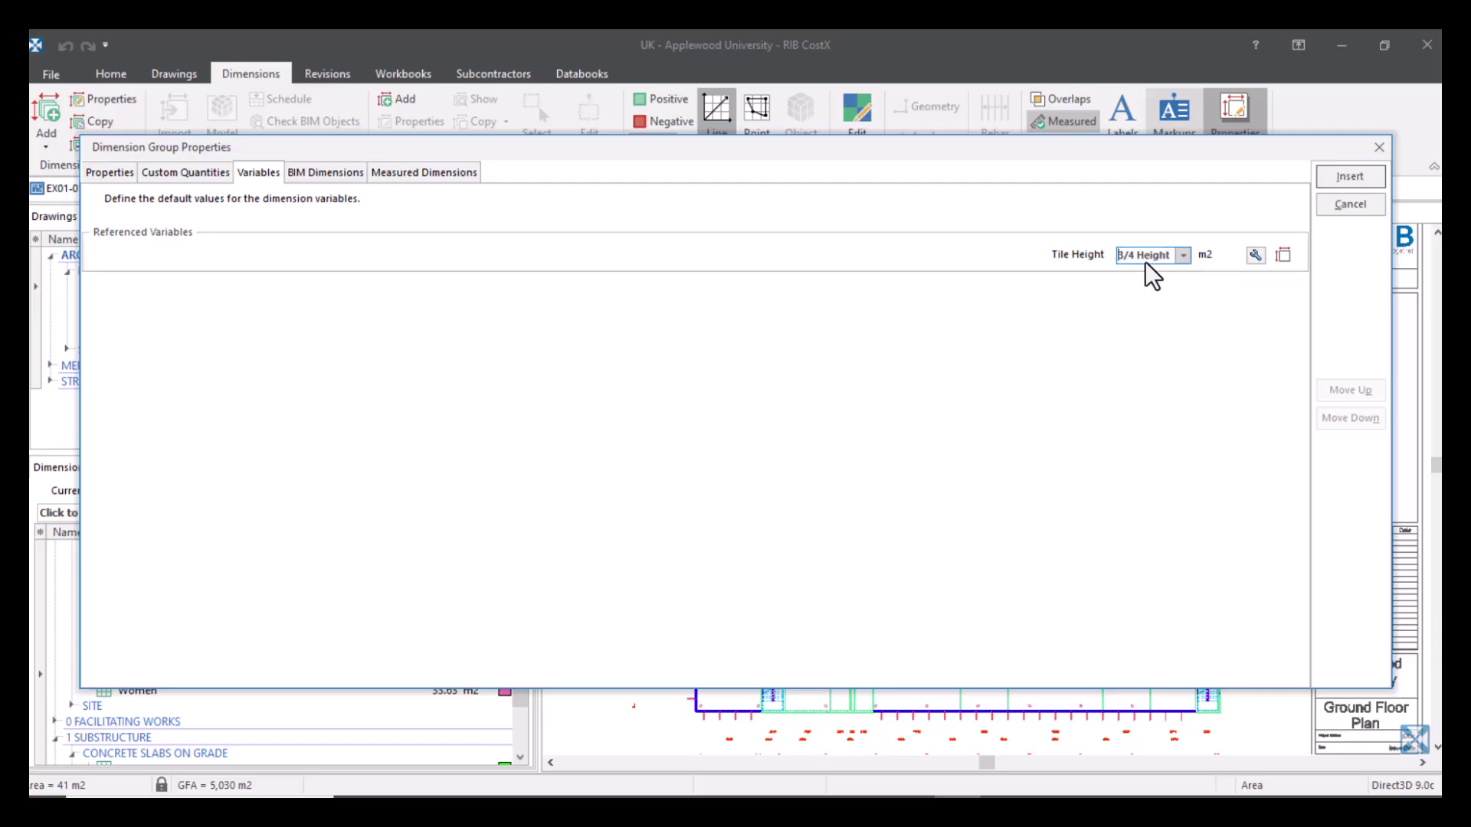
click(1182, 258)
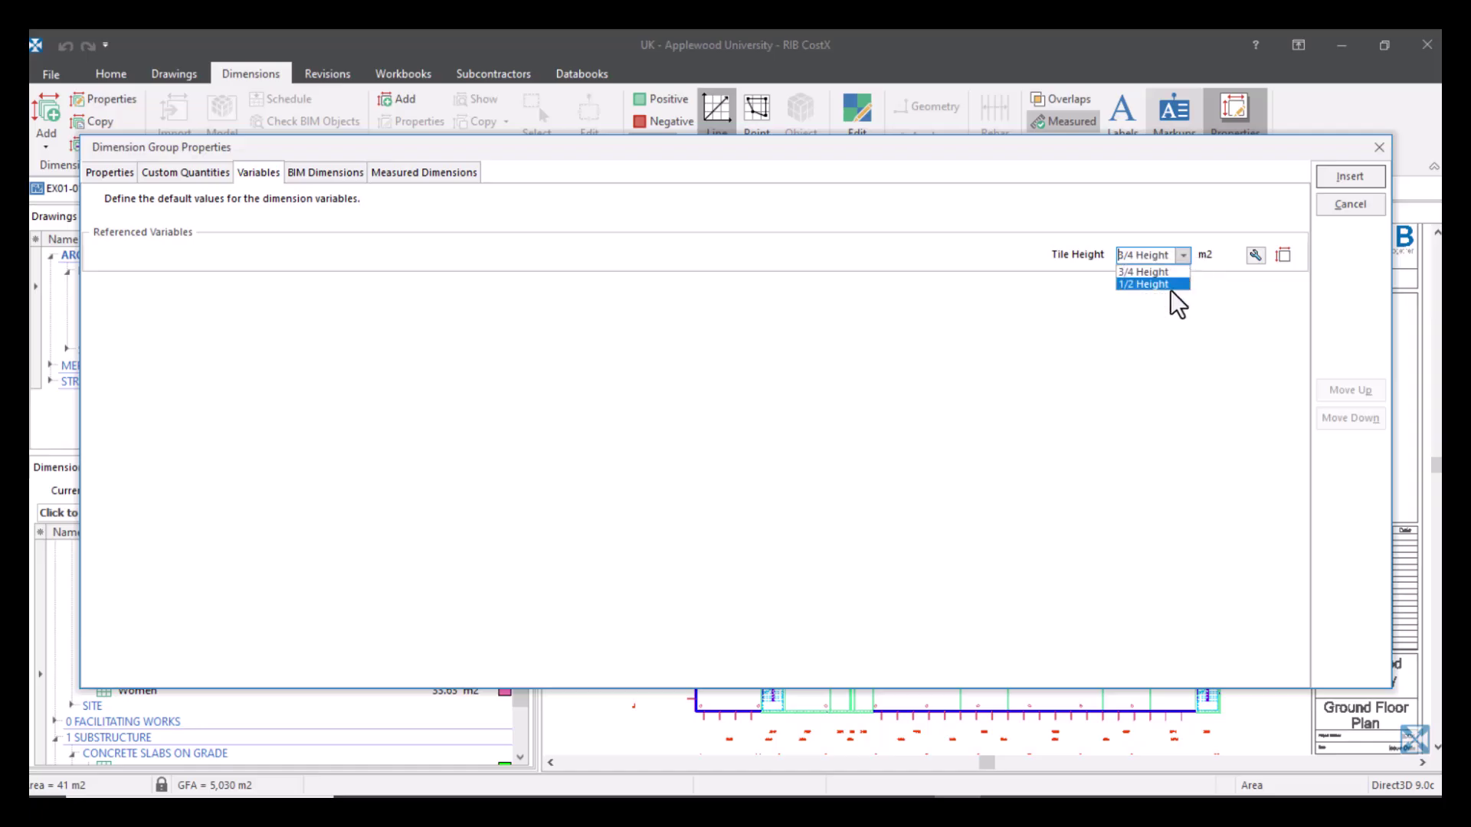
click(1184, 257)
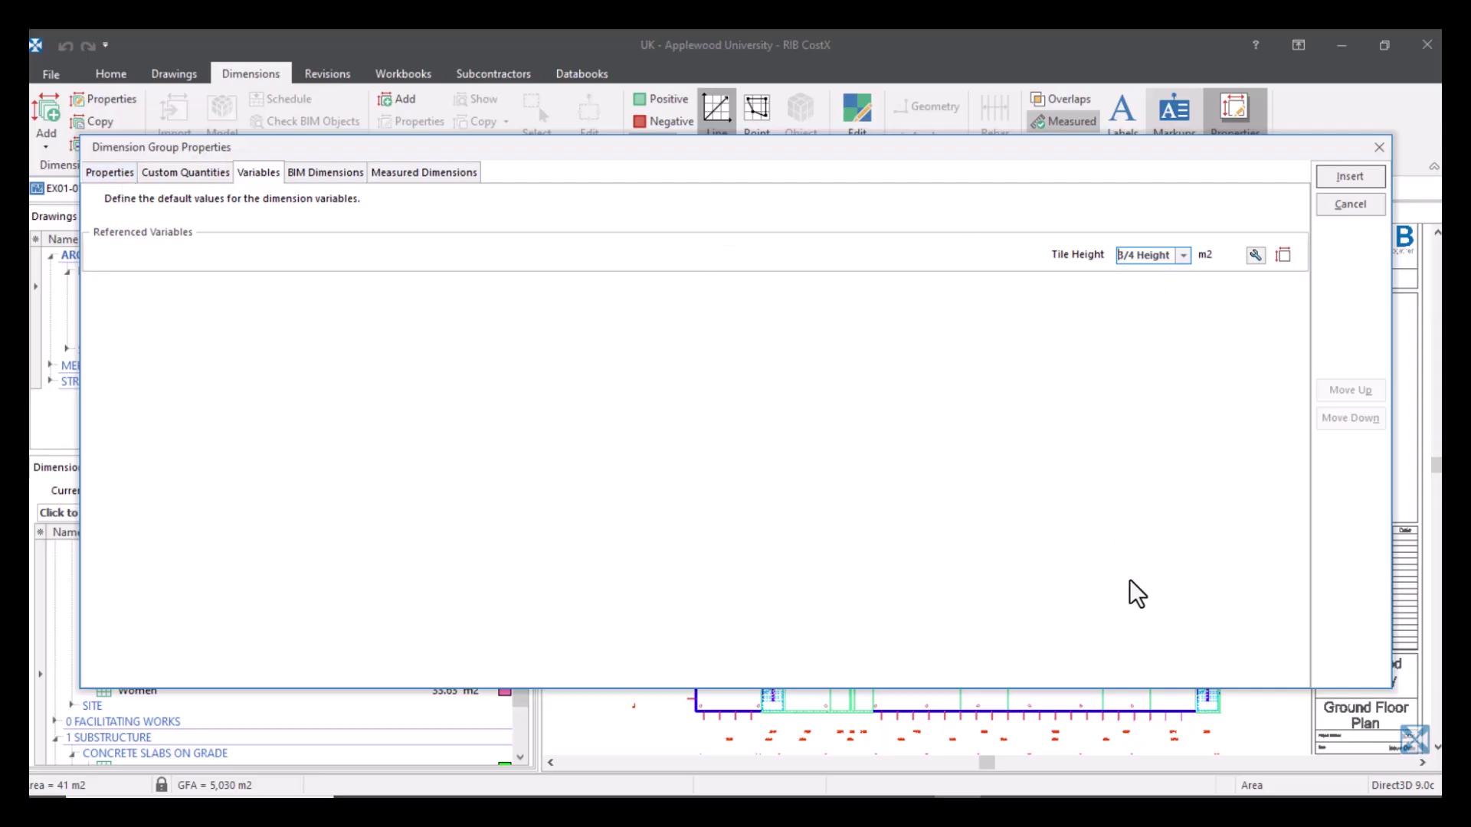
click(101, 173)
click(1345, 176)
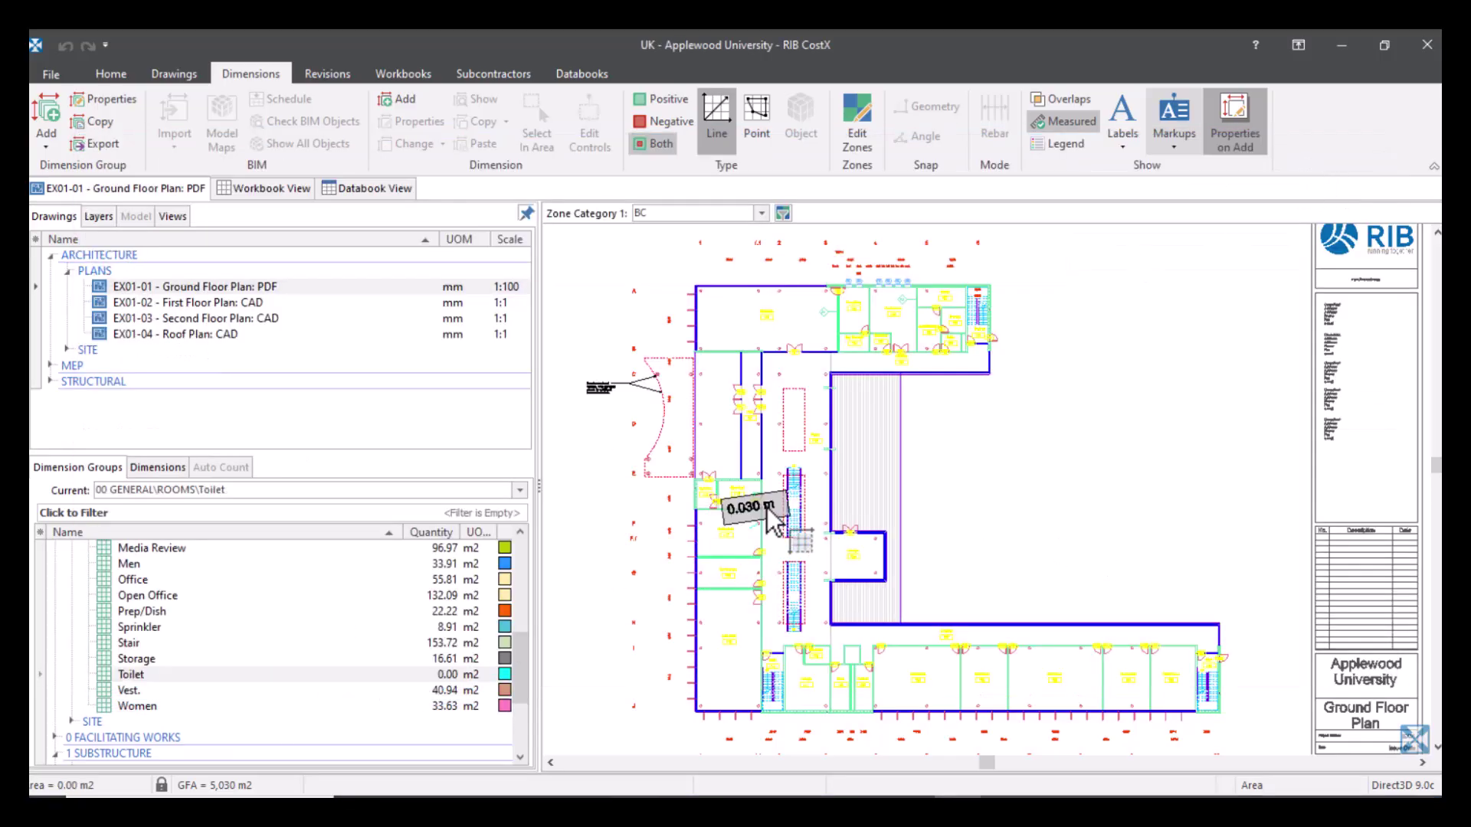
- Measure Toilet room 129 at 3/4 Height: 5.58 m2 area, 22.72 m2 wall, 17.04 m2 tile
scroll(963, 358, up, 5)
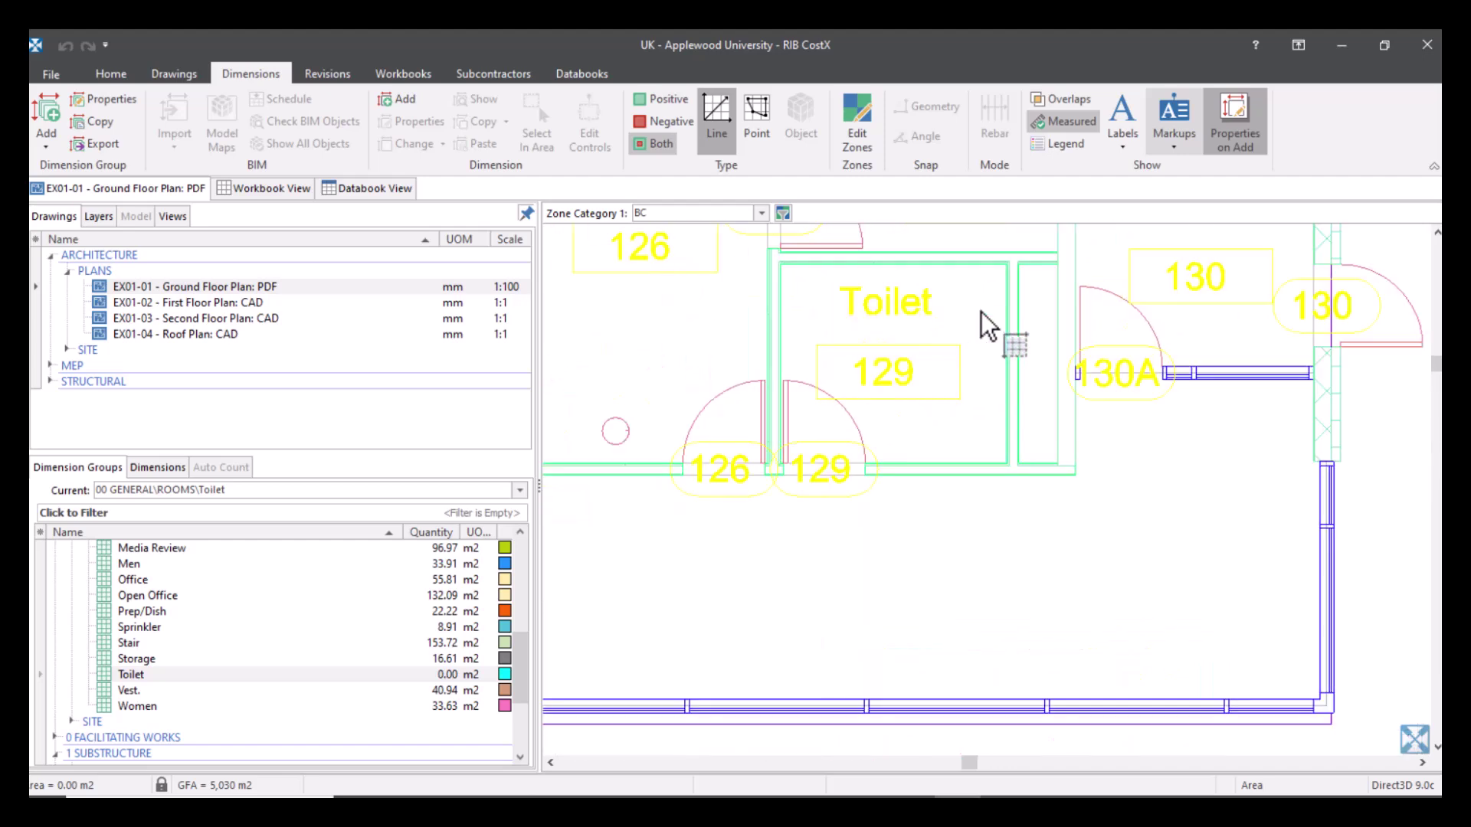
drag(978, 322, 1121, 397)
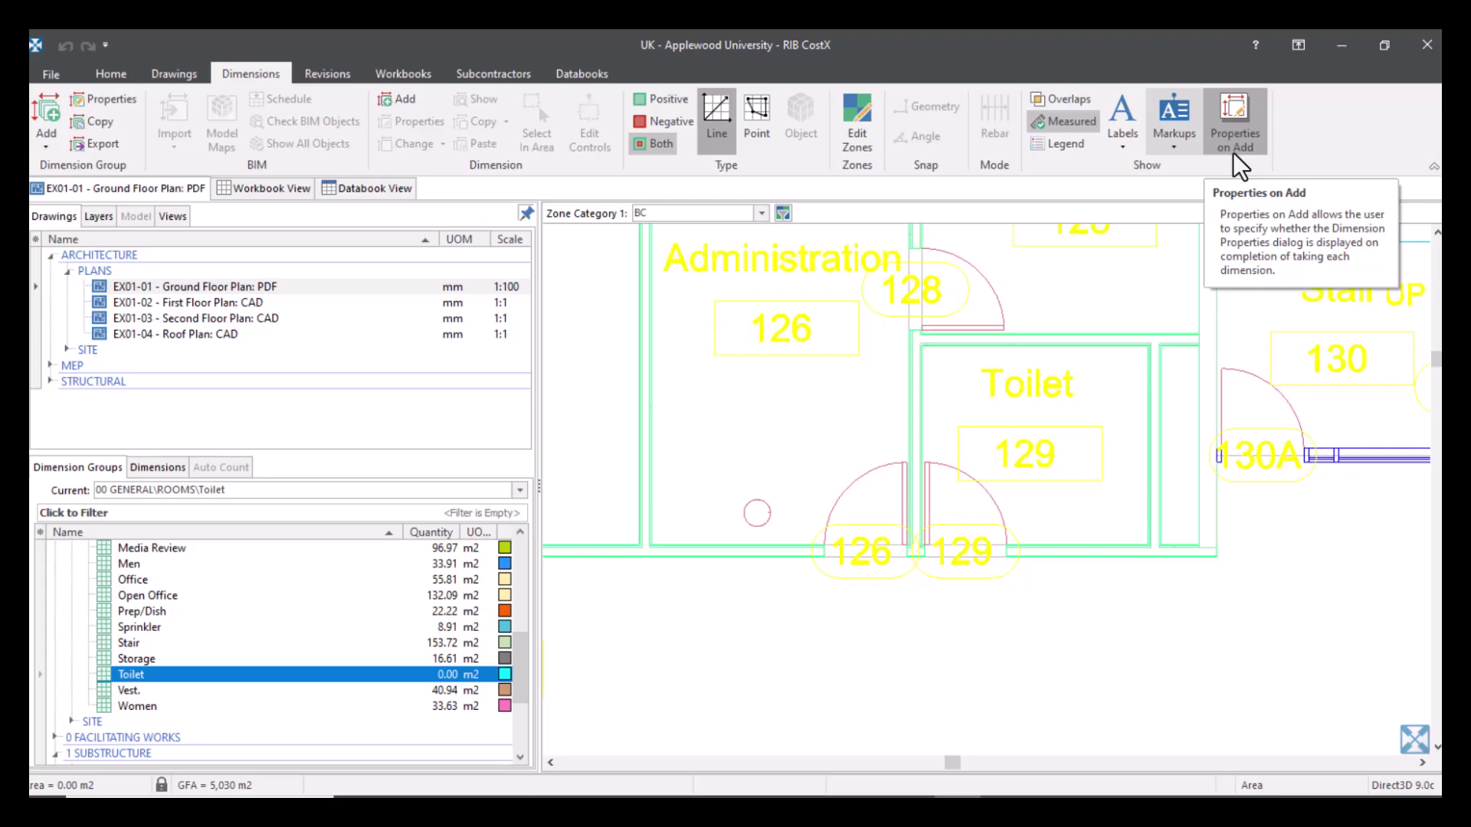
click(1149, 392)
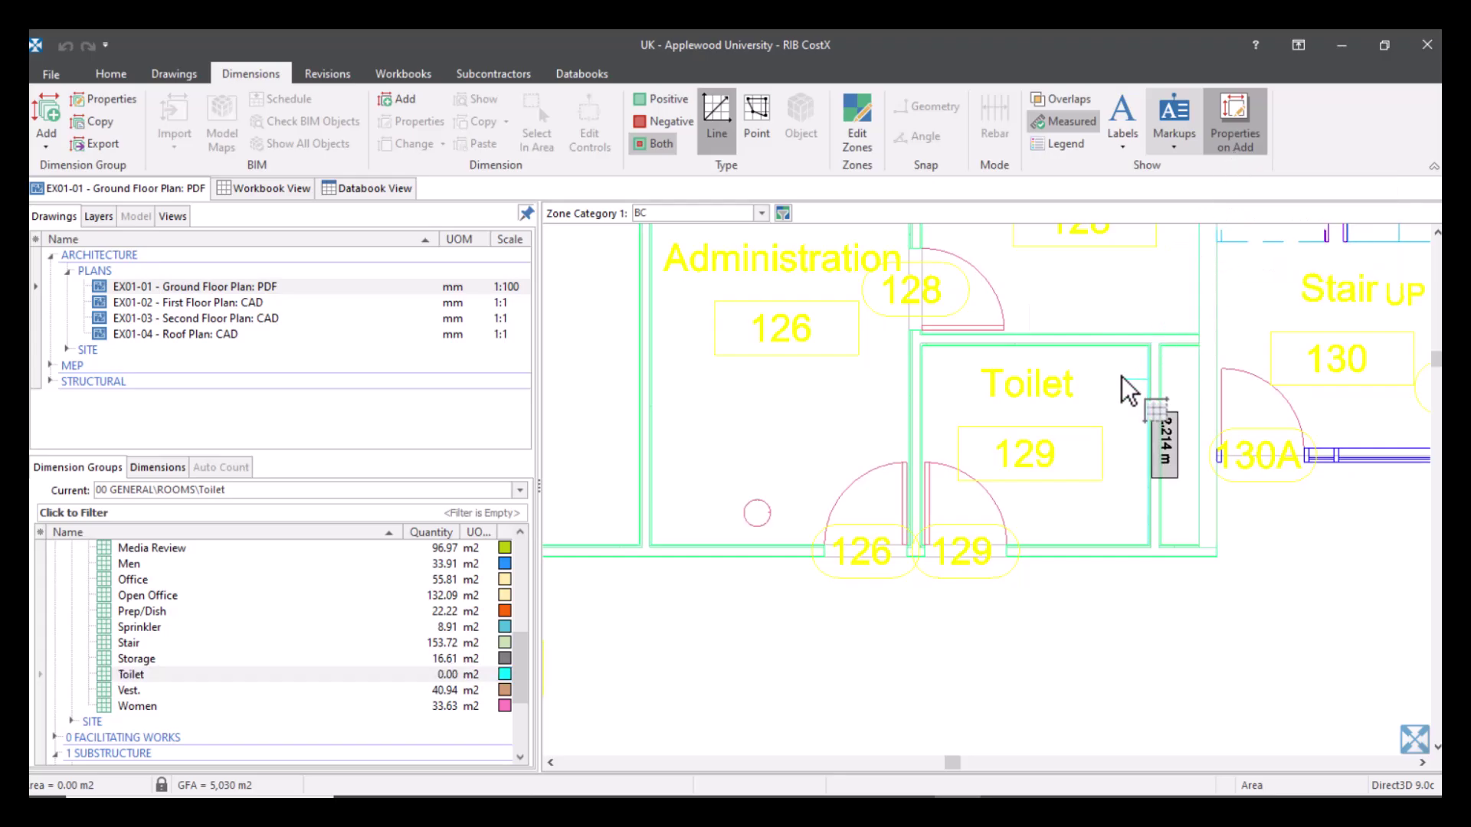
click(1121, 376)
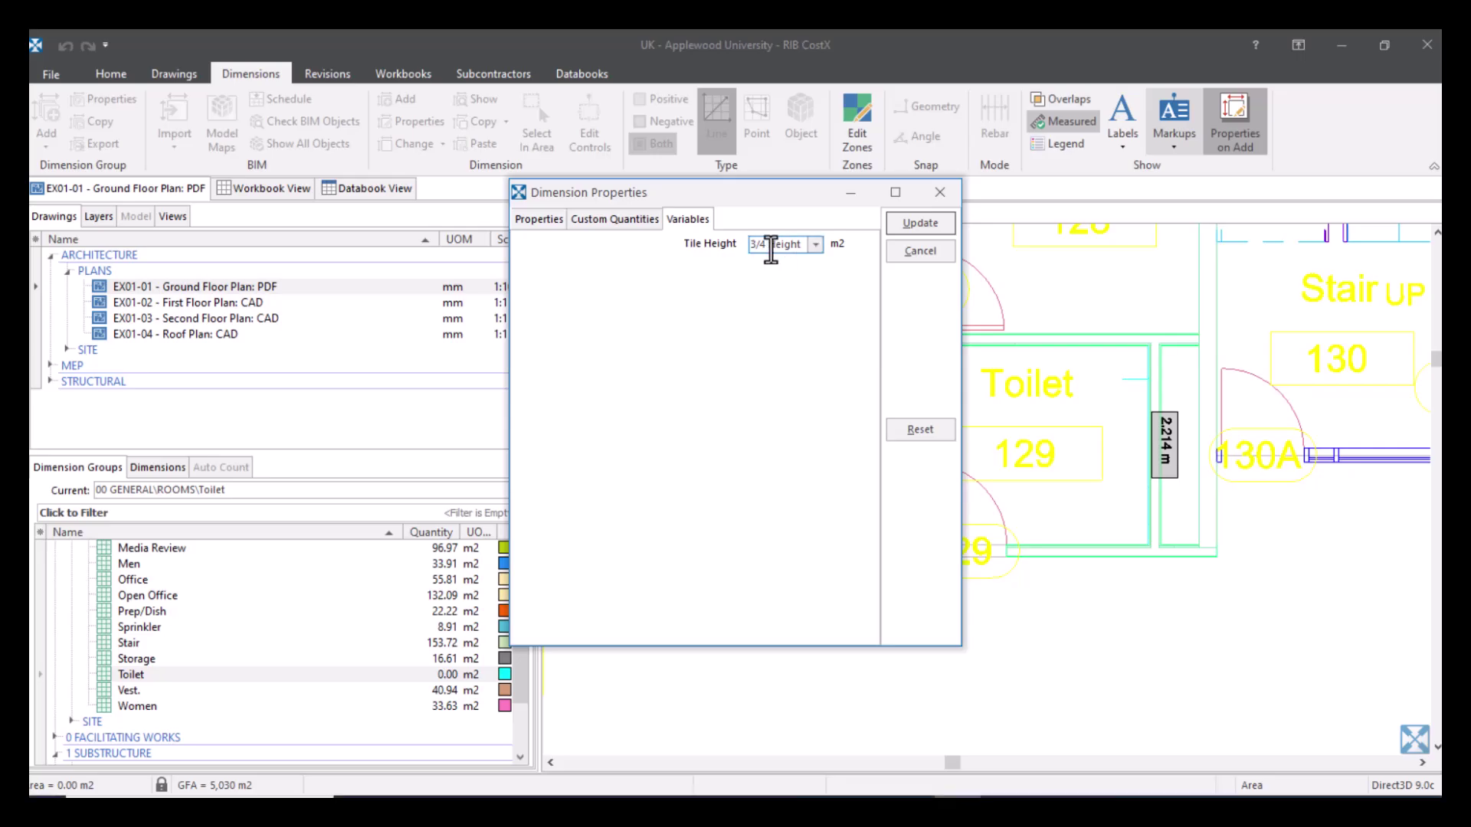
click(920, 224)
click(1072, 410)
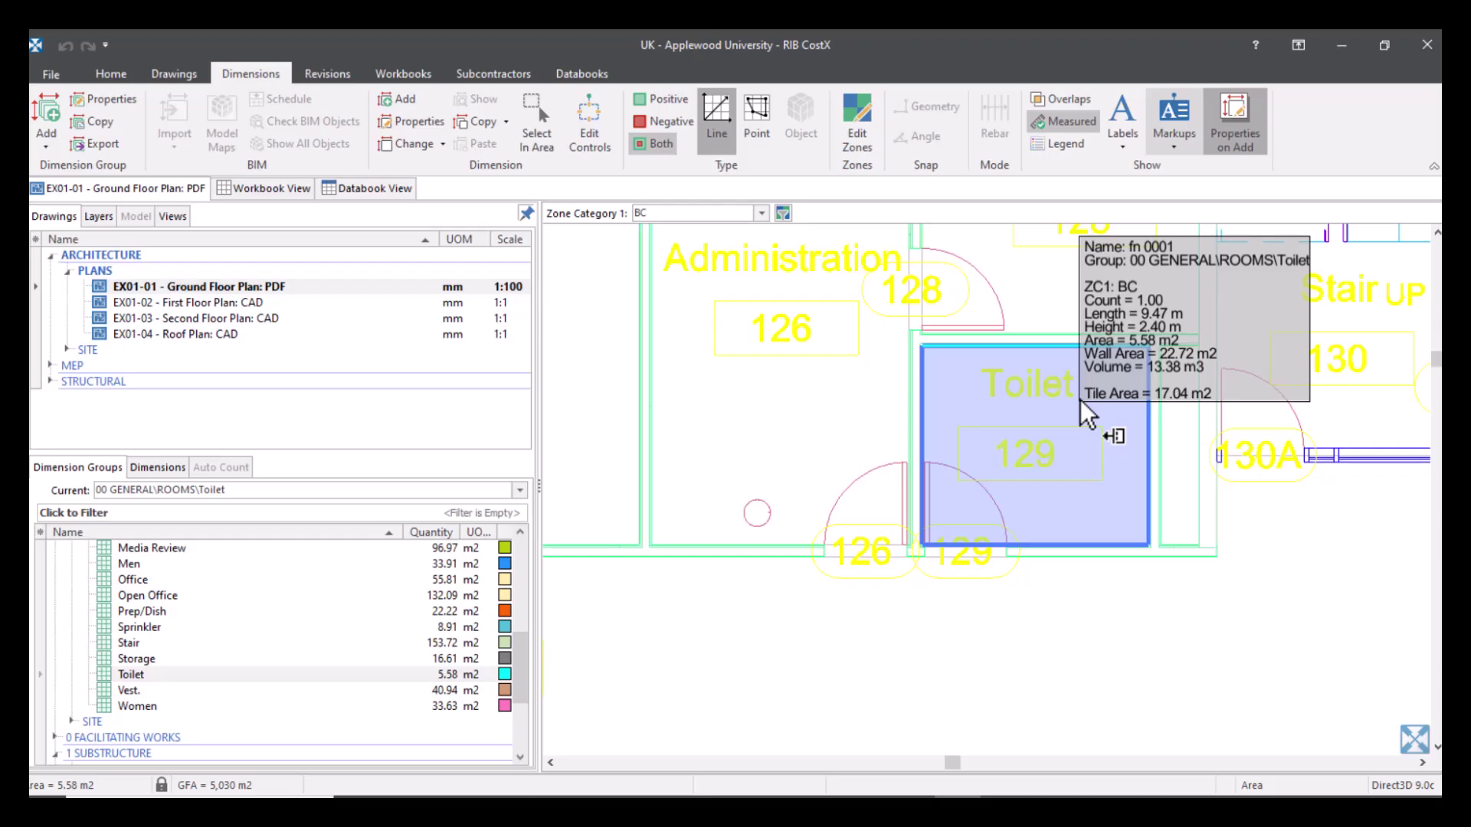
- Measure Women room 109 with 1/2 Height tiling: 13.13 m2 area, 19.34 m2 tile area
key(Escape)
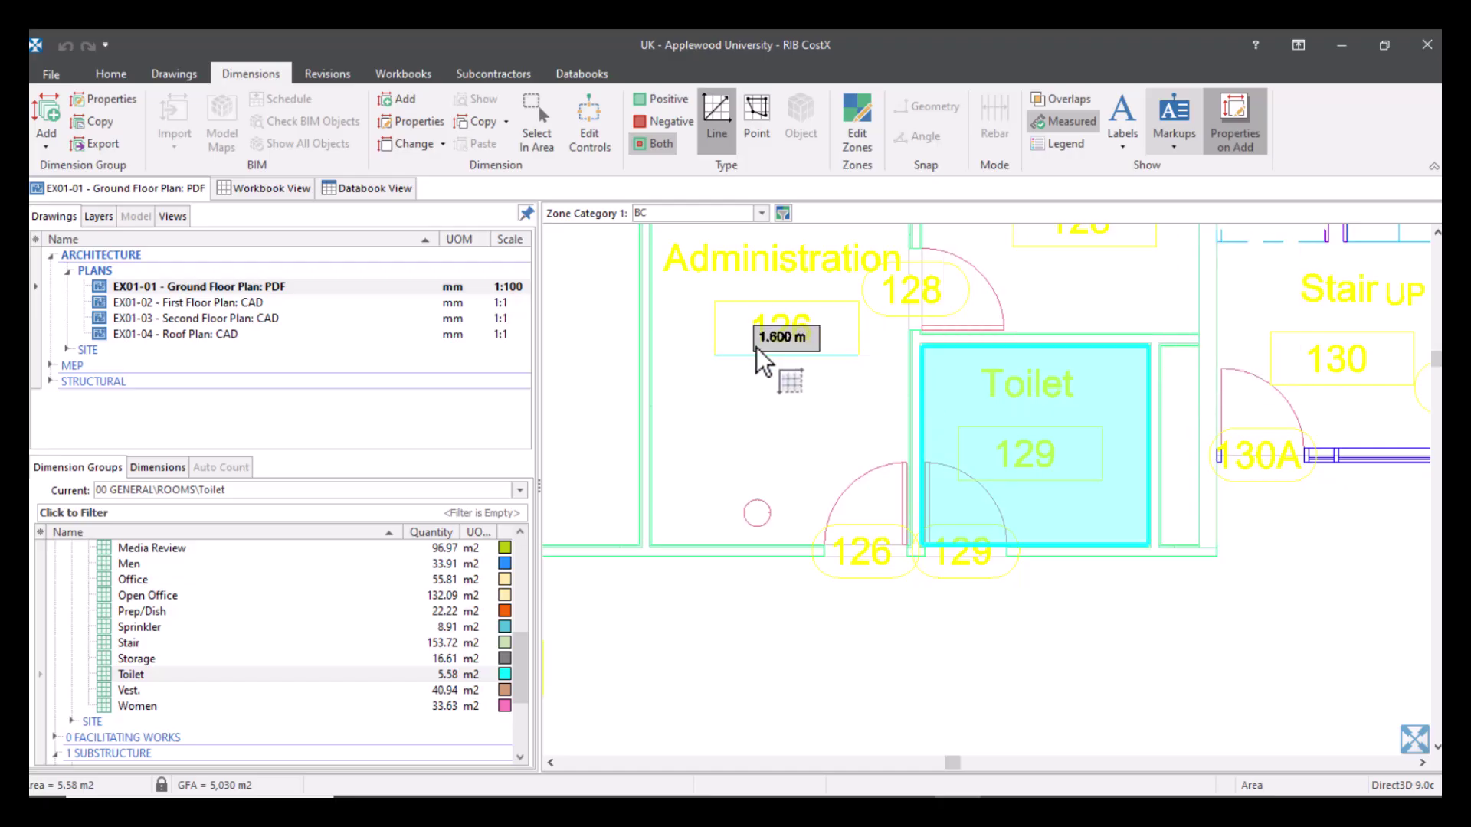
scroll(770, 373, down, 3)
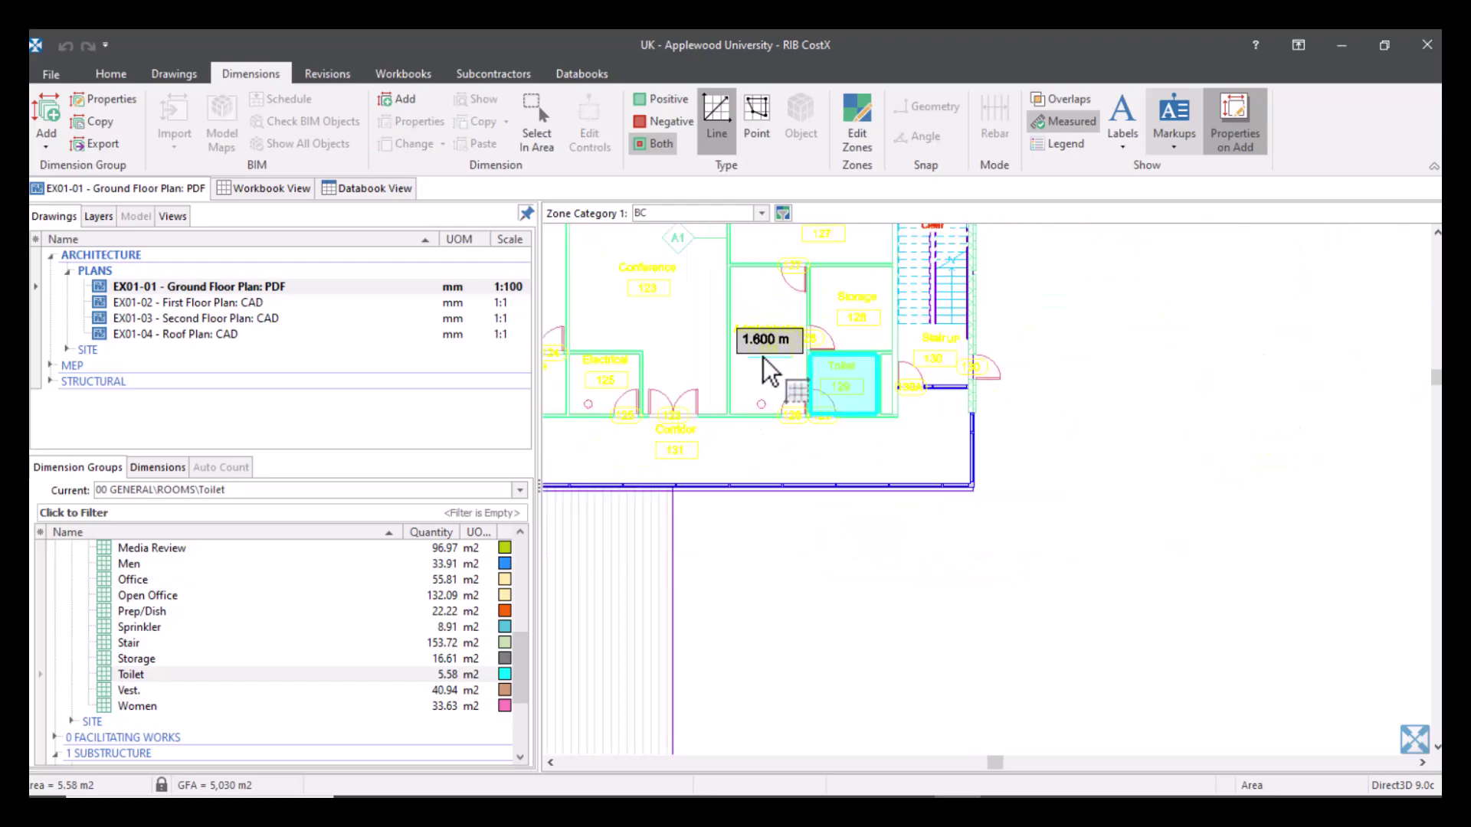
scroll(722, 558, up, 5)
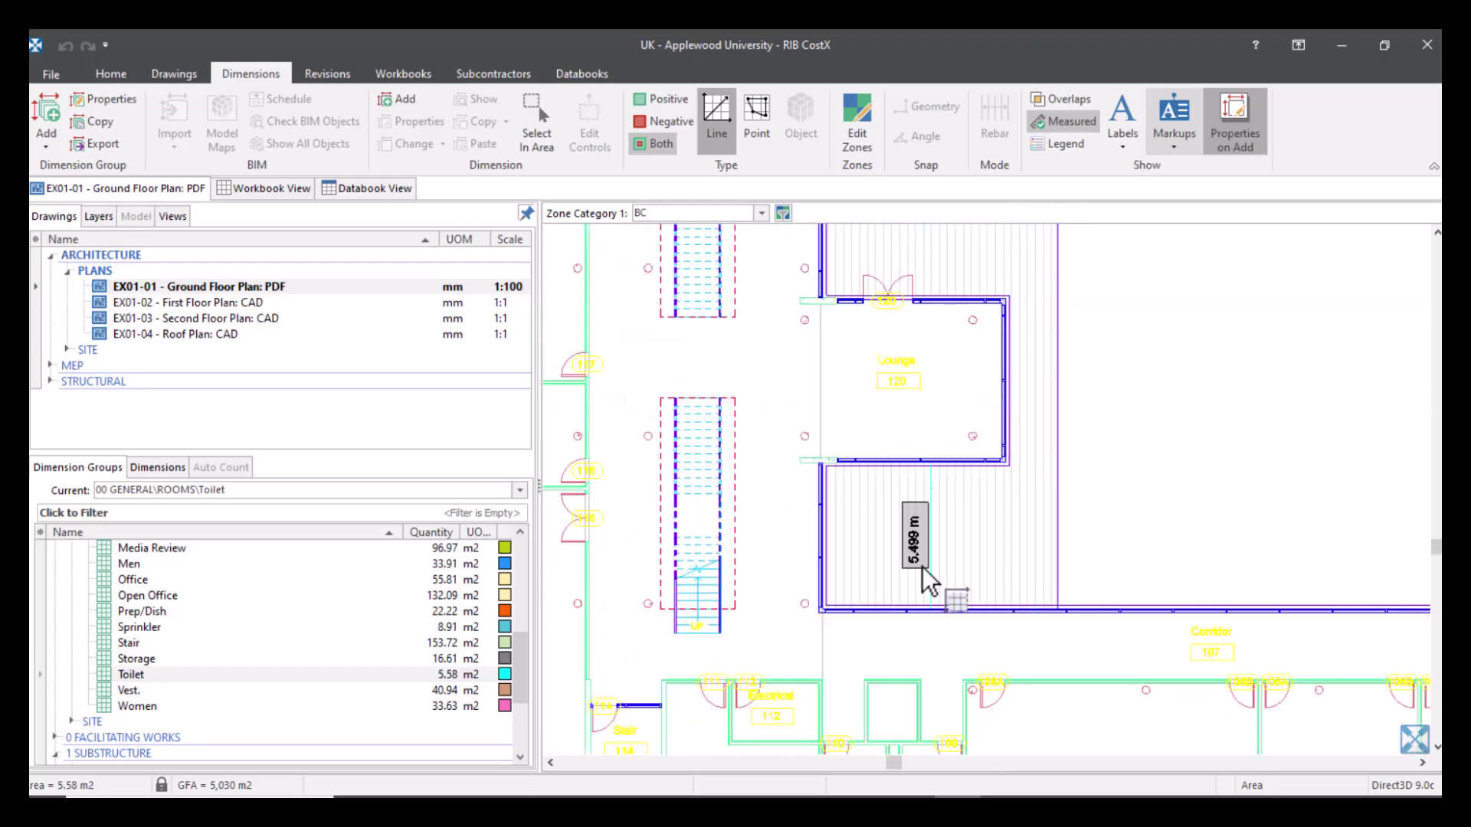
drag(913, 613, 804, 368)
scroll(820, 605, up, 2)
scroll(851, 579, up, 2)
drag(850, 577, 818, 540)
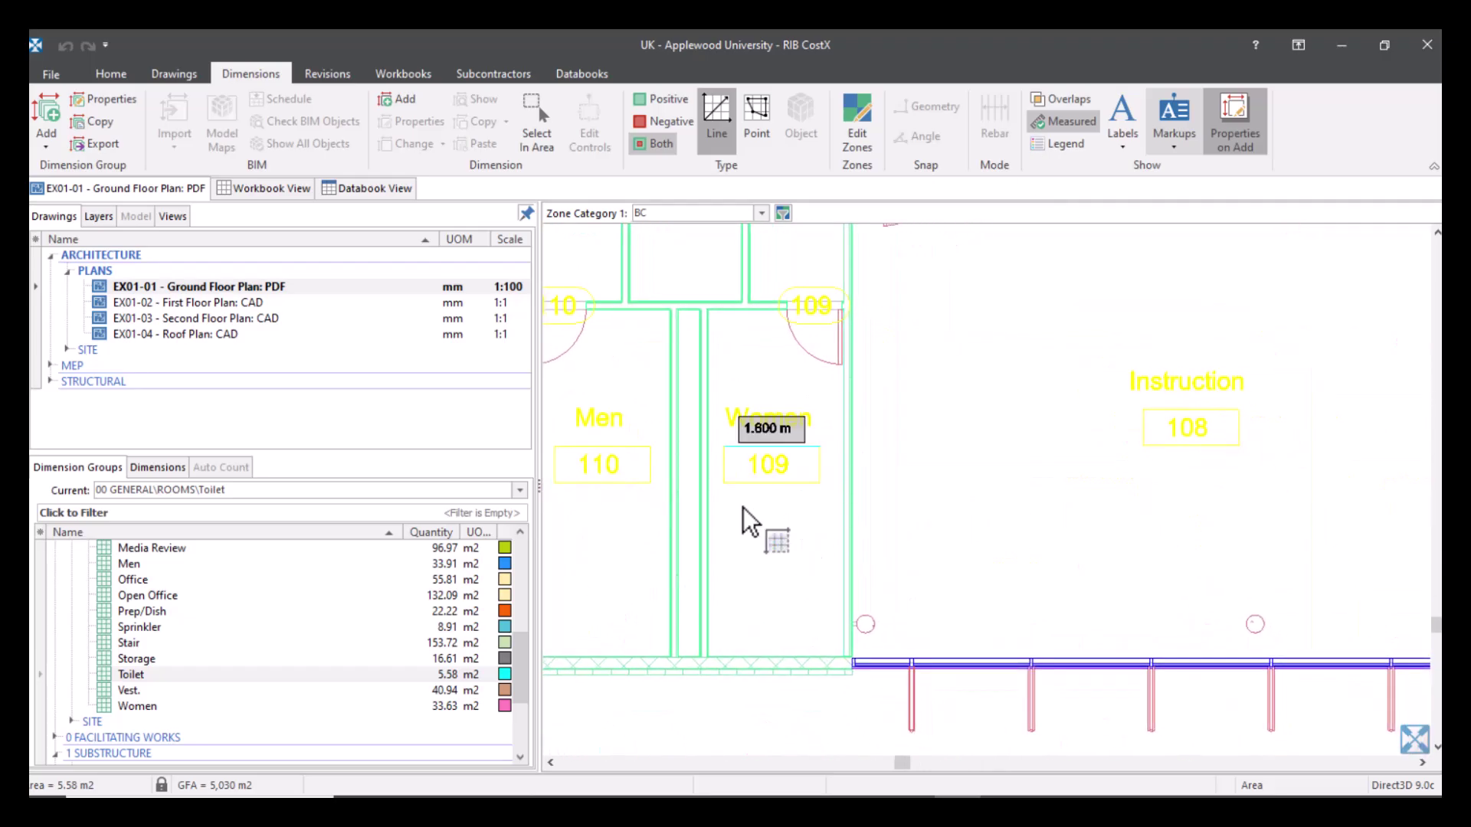
click(806, 545)
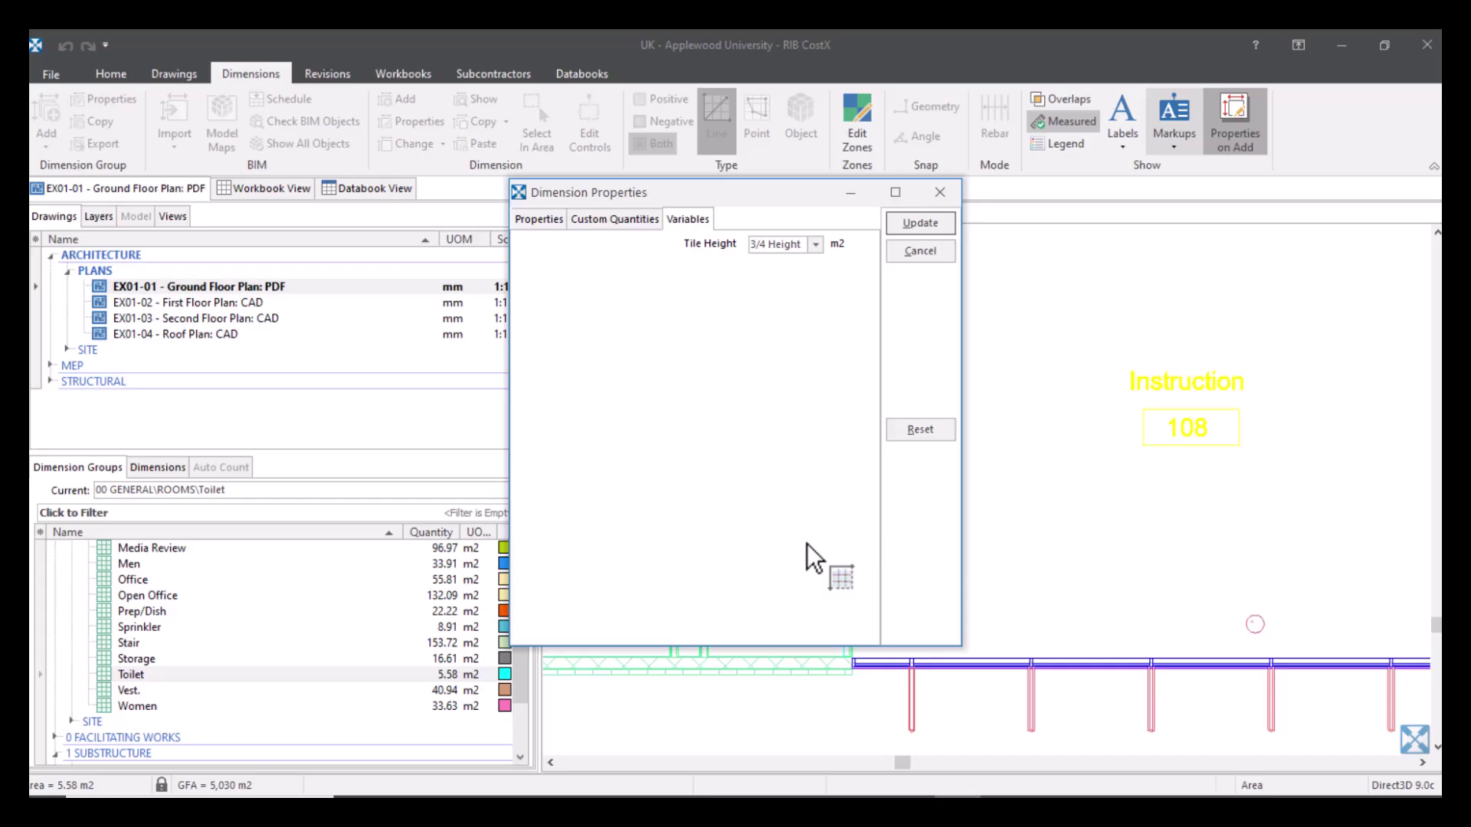
click(815, 244)
click(794, 274)
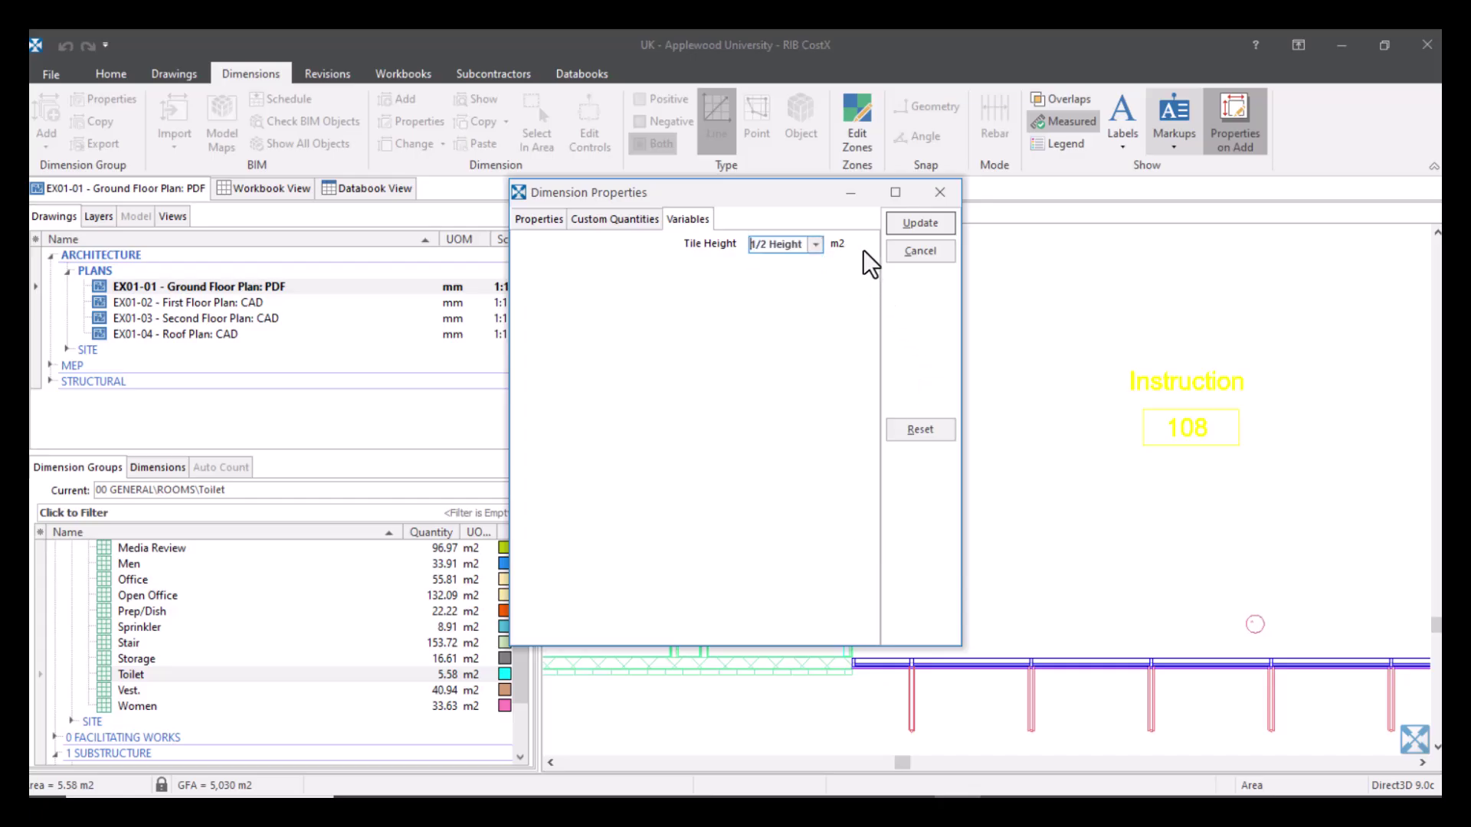
click(920, 223)
mouse_move(793, 385)
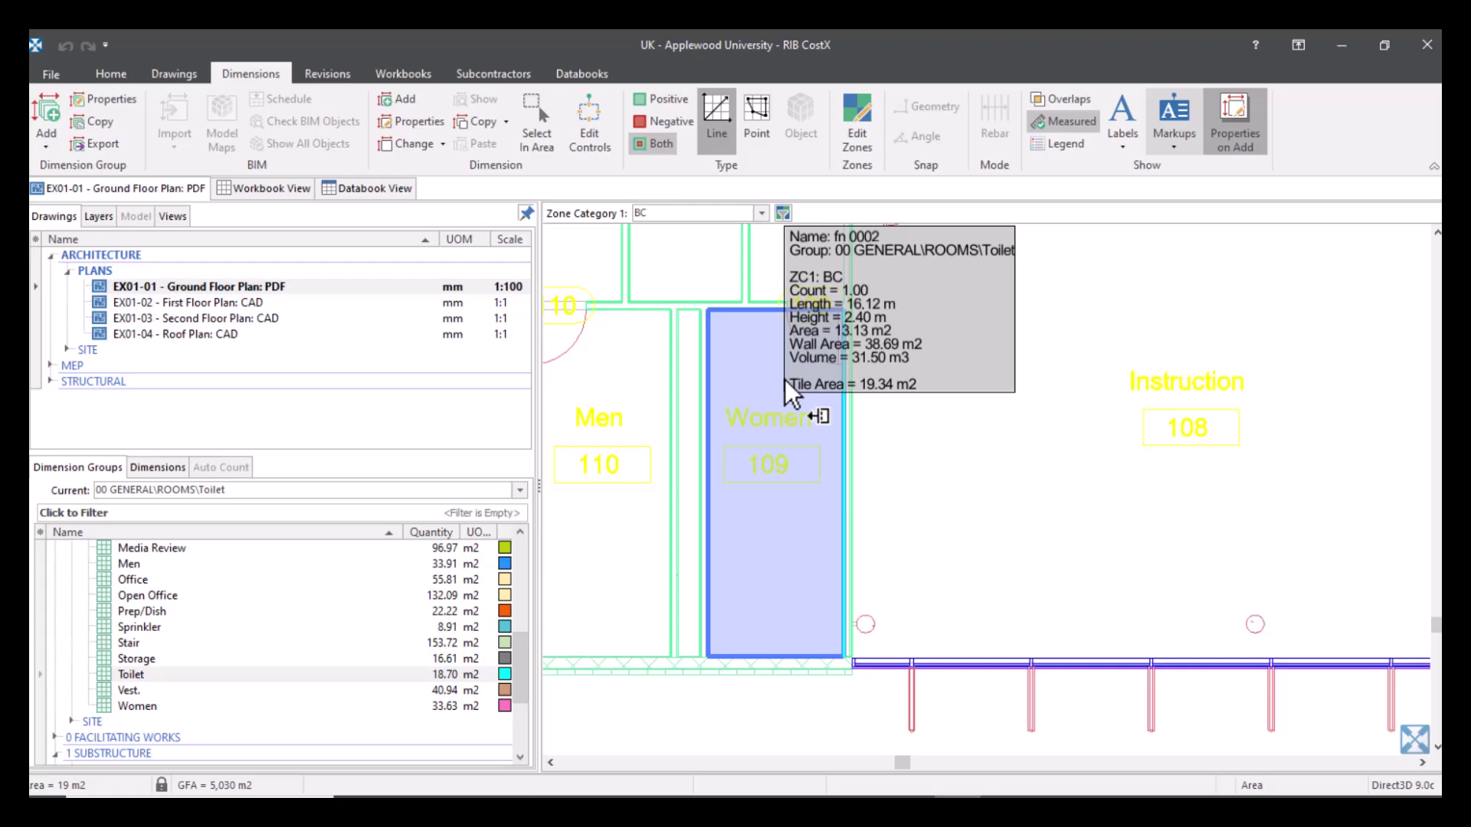
scroll(785, 379, down, 5)
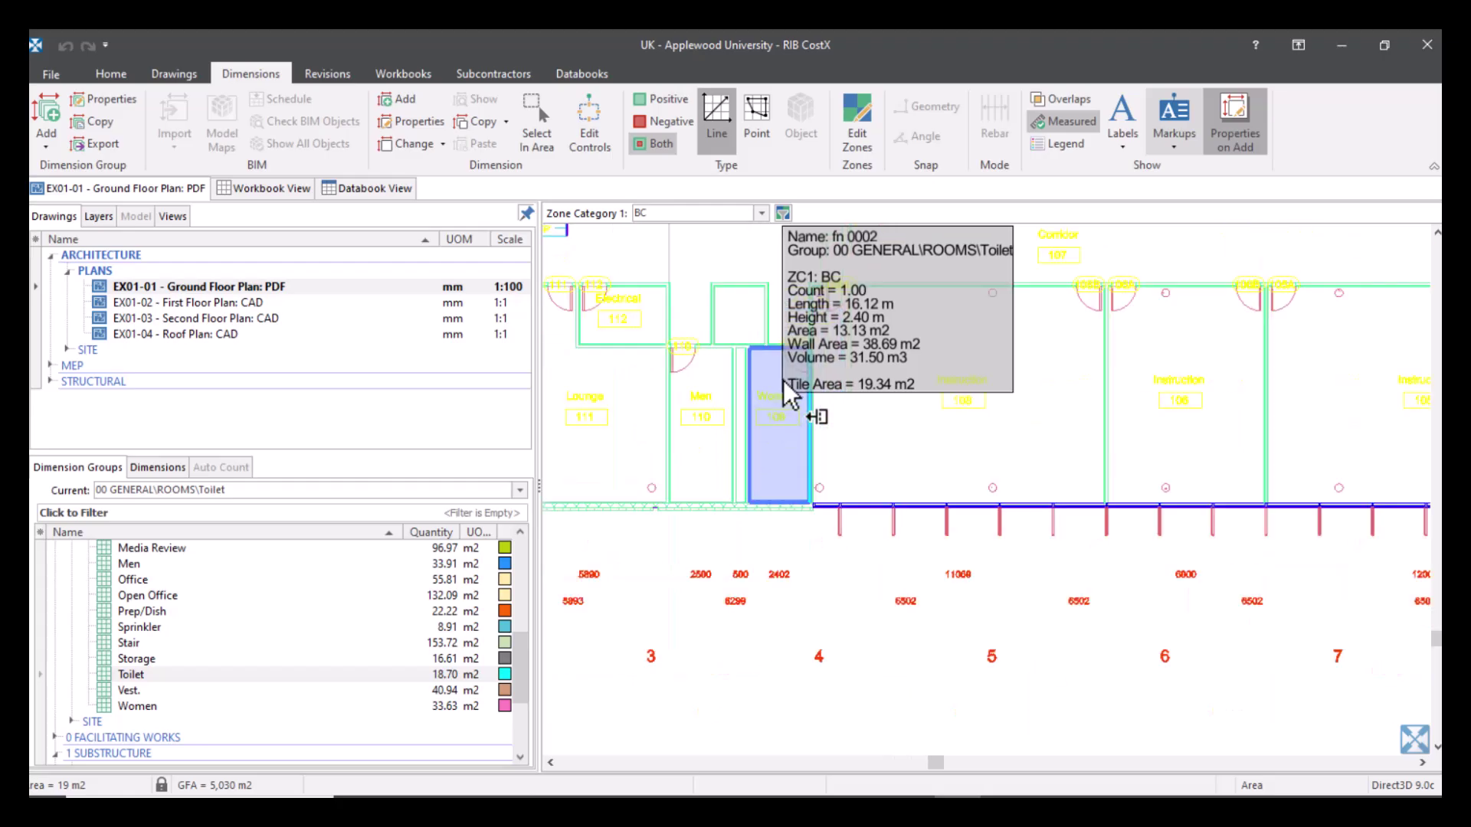
scroll(893, 527, up, 4)
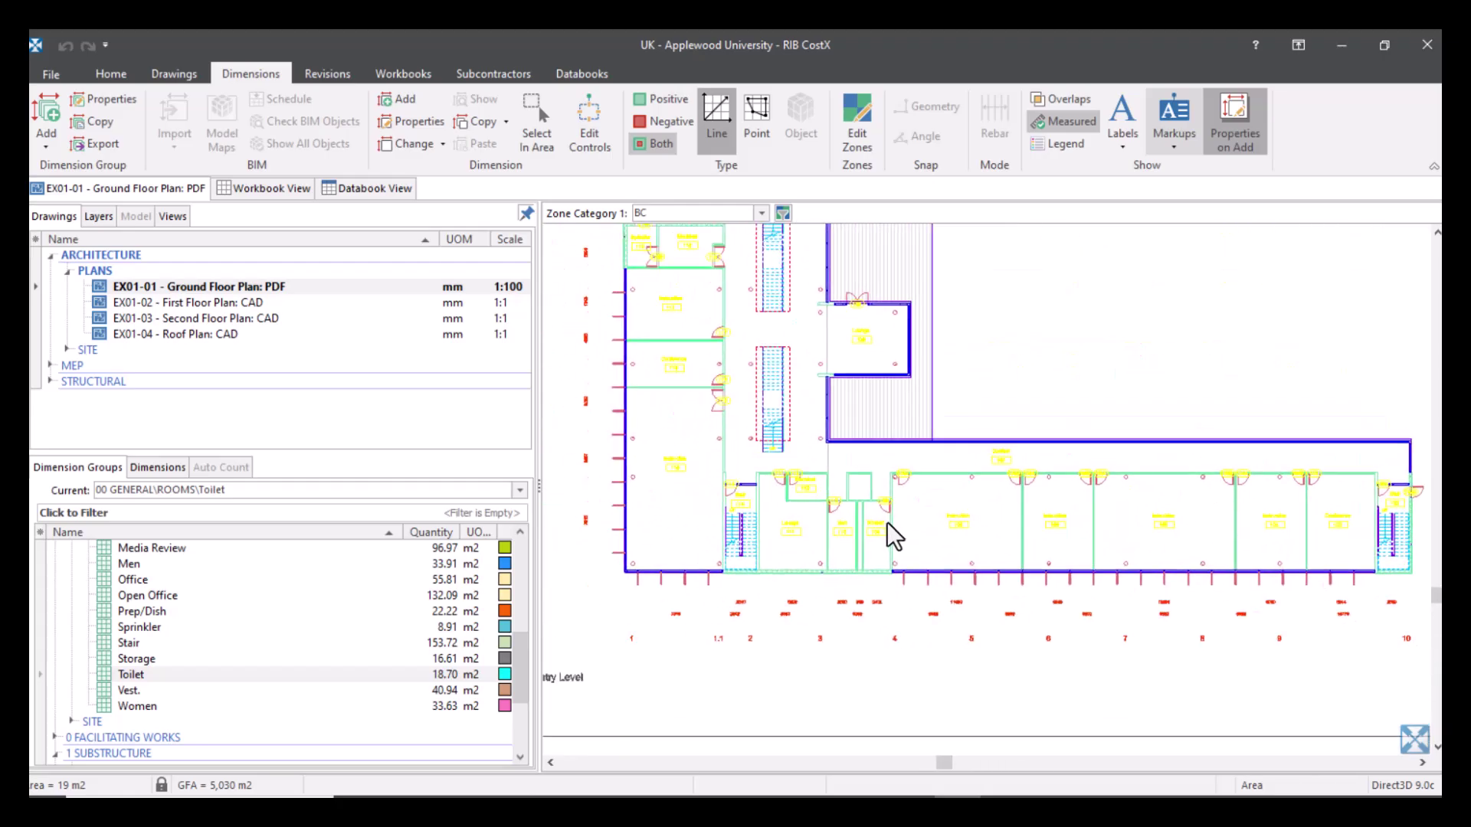